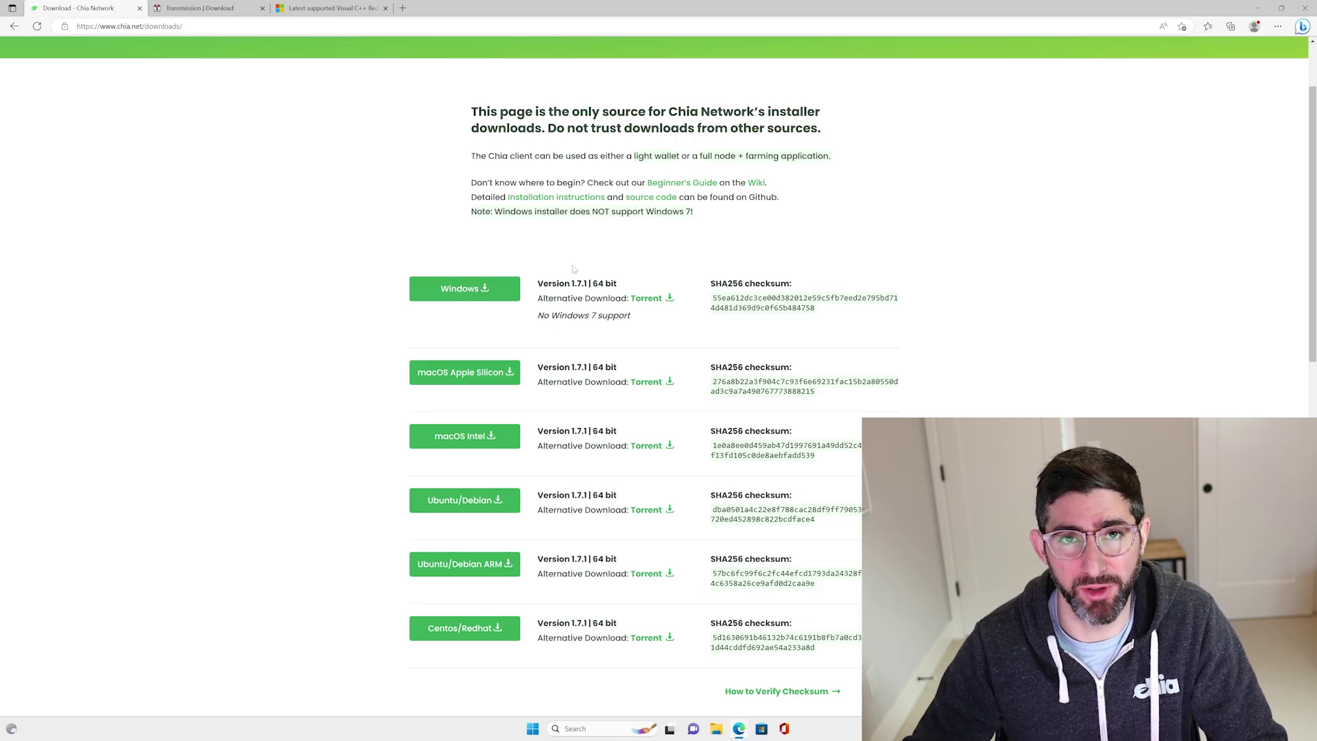
Download the Windows 64-bit installer of Chia version 1.7.1
click(498, 288)
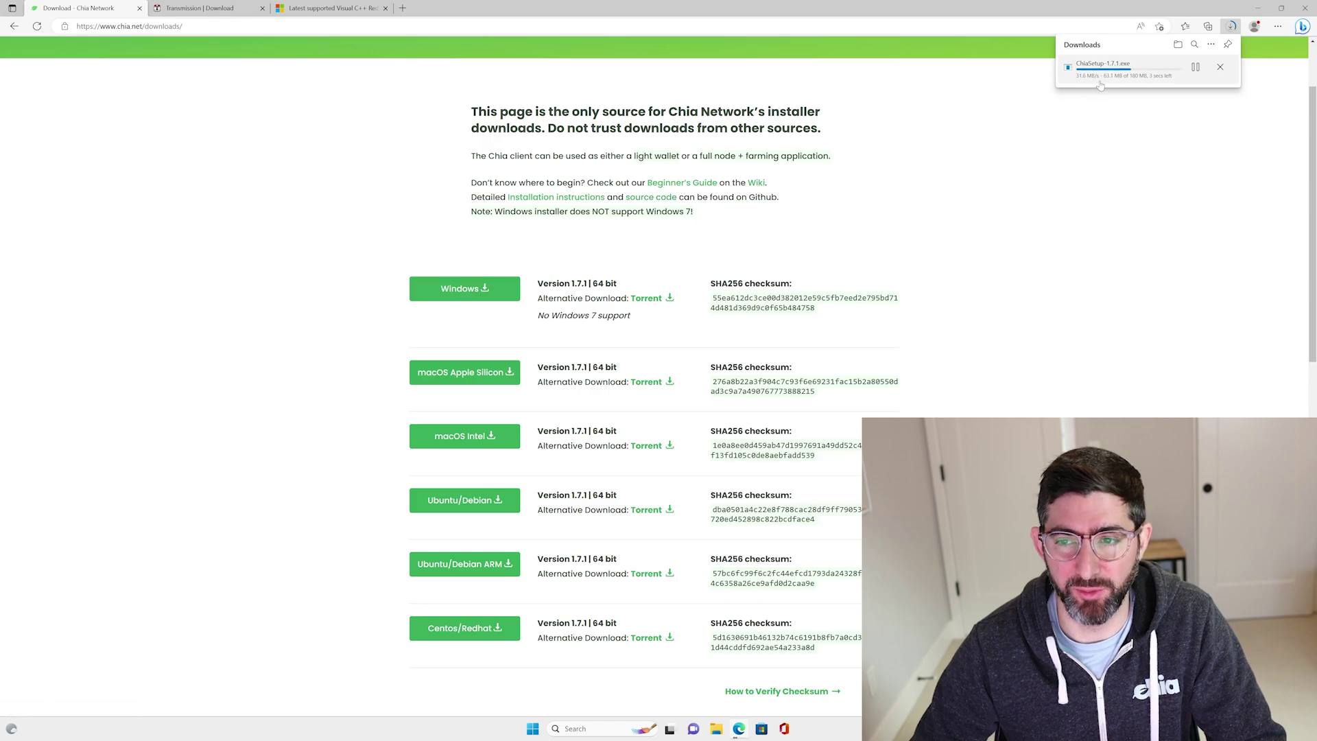
scroll(701, 211, down, 3)
scroll(701, 210, down, 3)
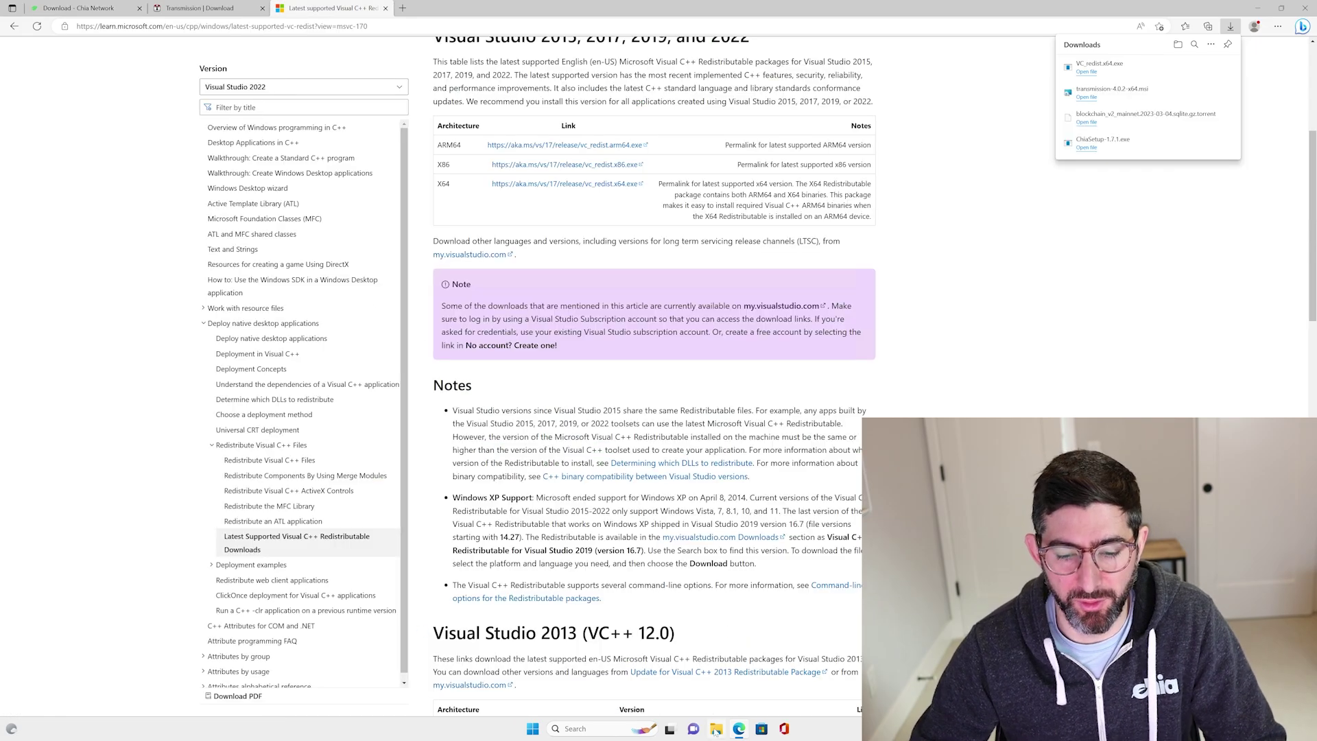
Open the Downloads folder in File Explorer, move its window aside and launch the Transmission Qt Client
click(716, 730)
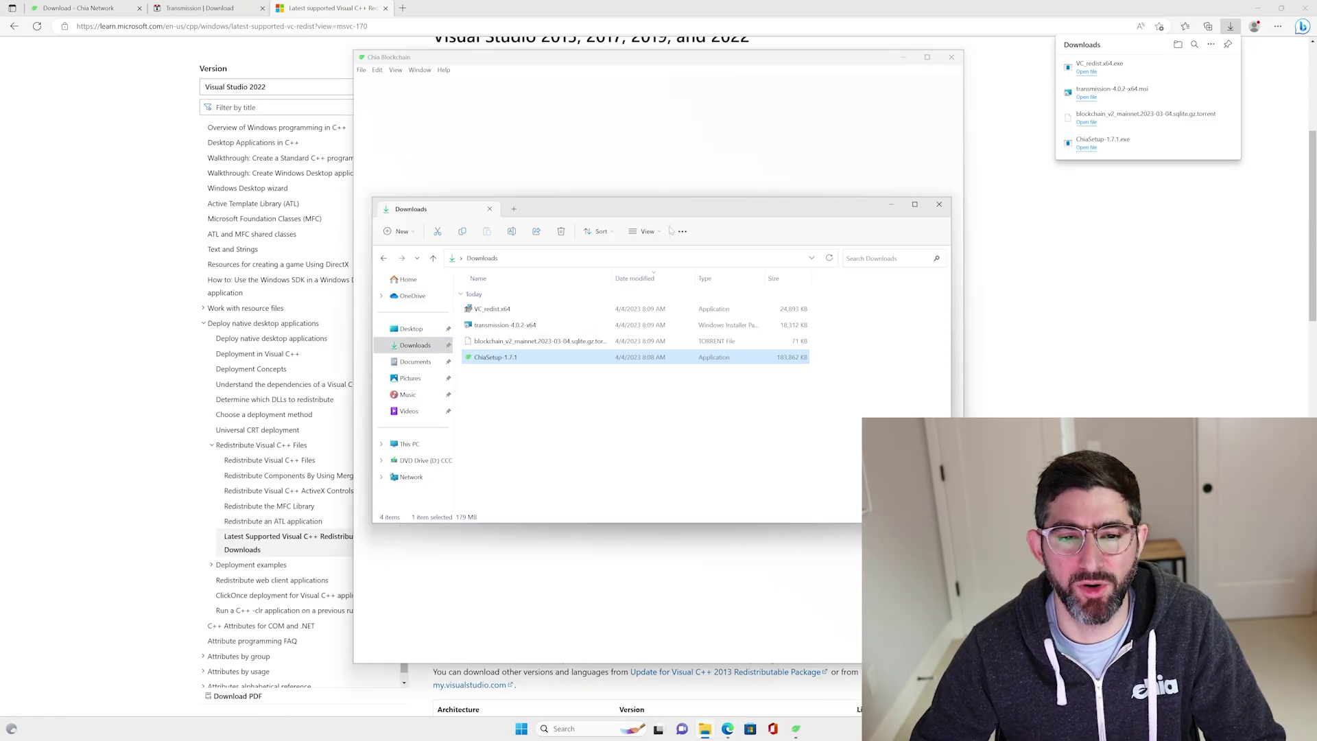
drag(580, 210, 879, 159)
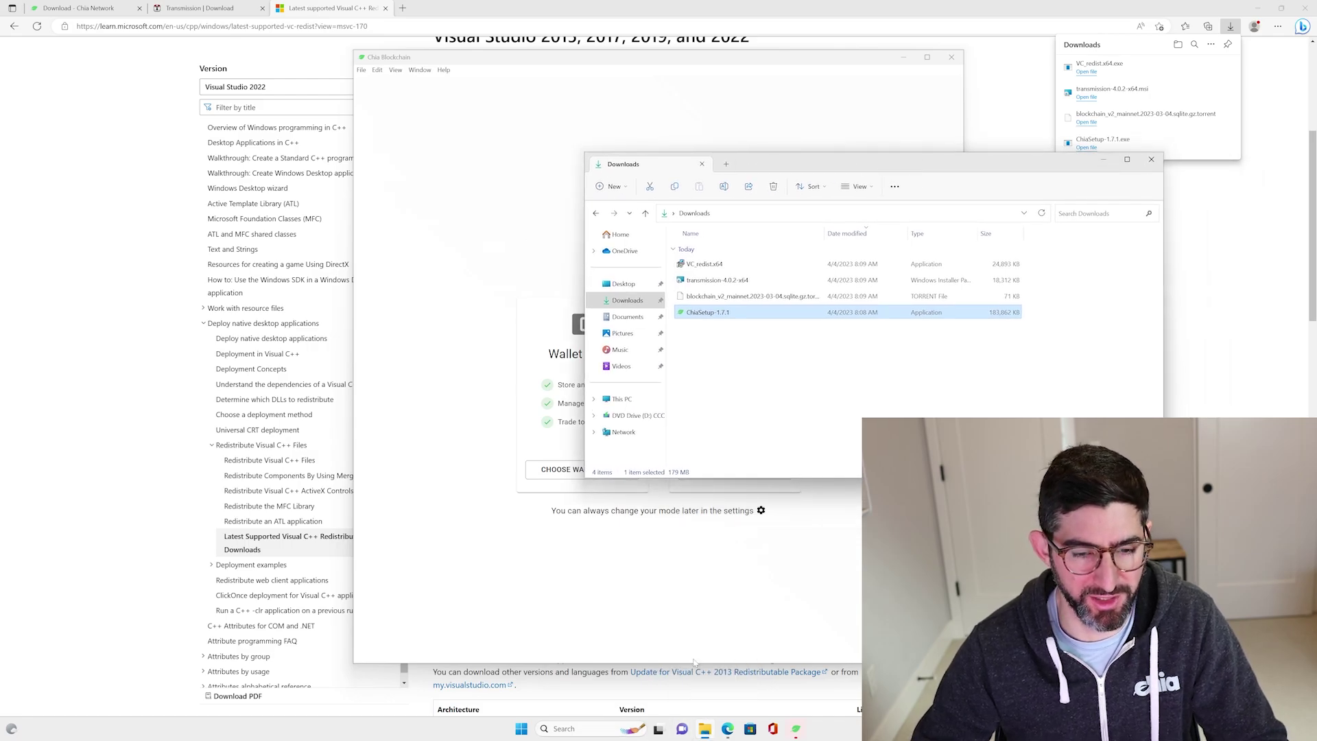
key(super)
text(tran)
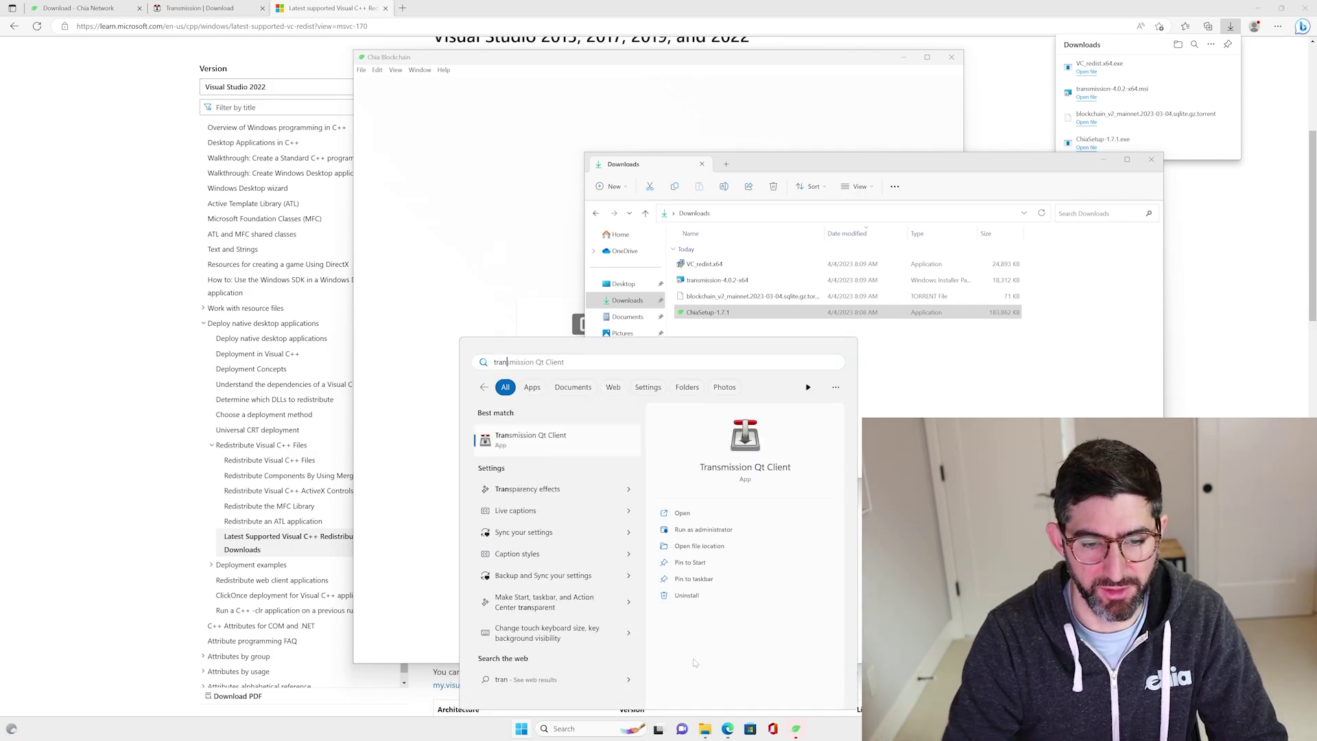
key(Return)
Add the blockchain_v2_mainnet.2023-03-04.sqlite.gz torrent to Transmission, start its download into Downloads, and enlarge the Transmission window
drag(727, 295, 534, 272)
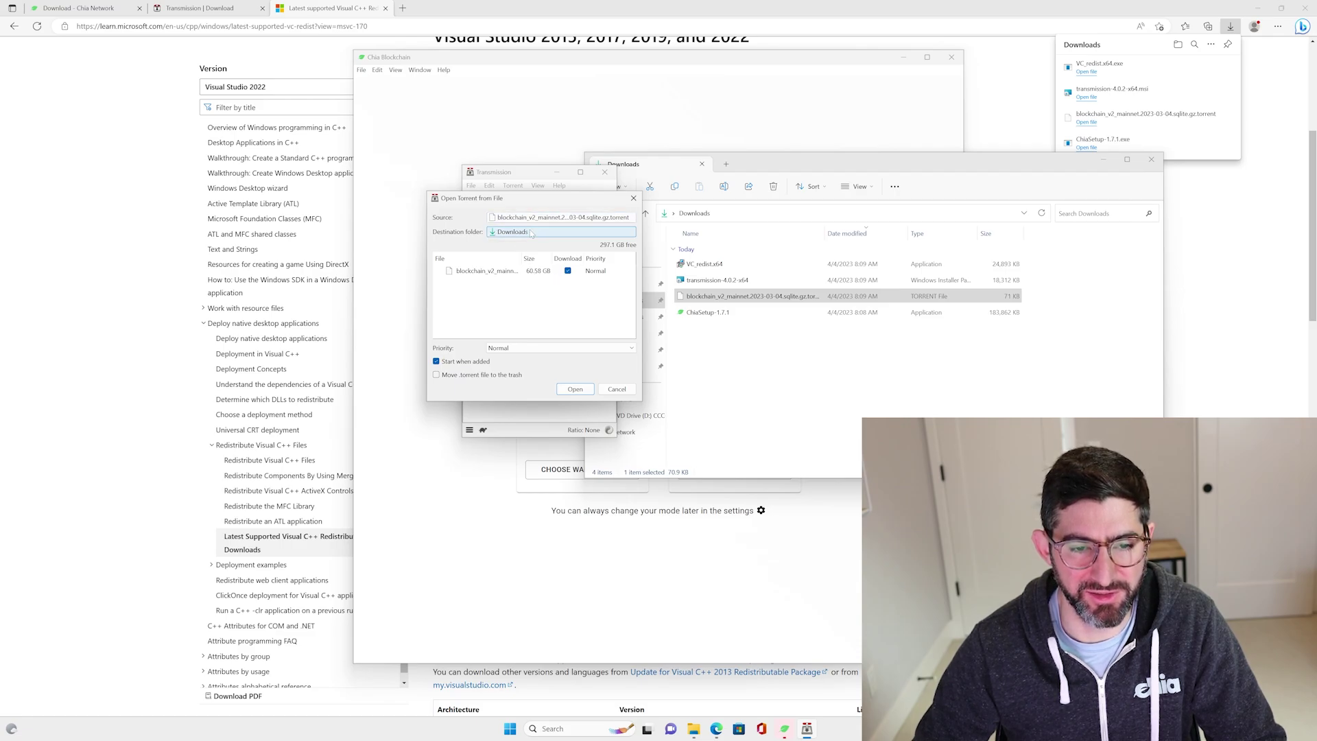
click(573, 389)
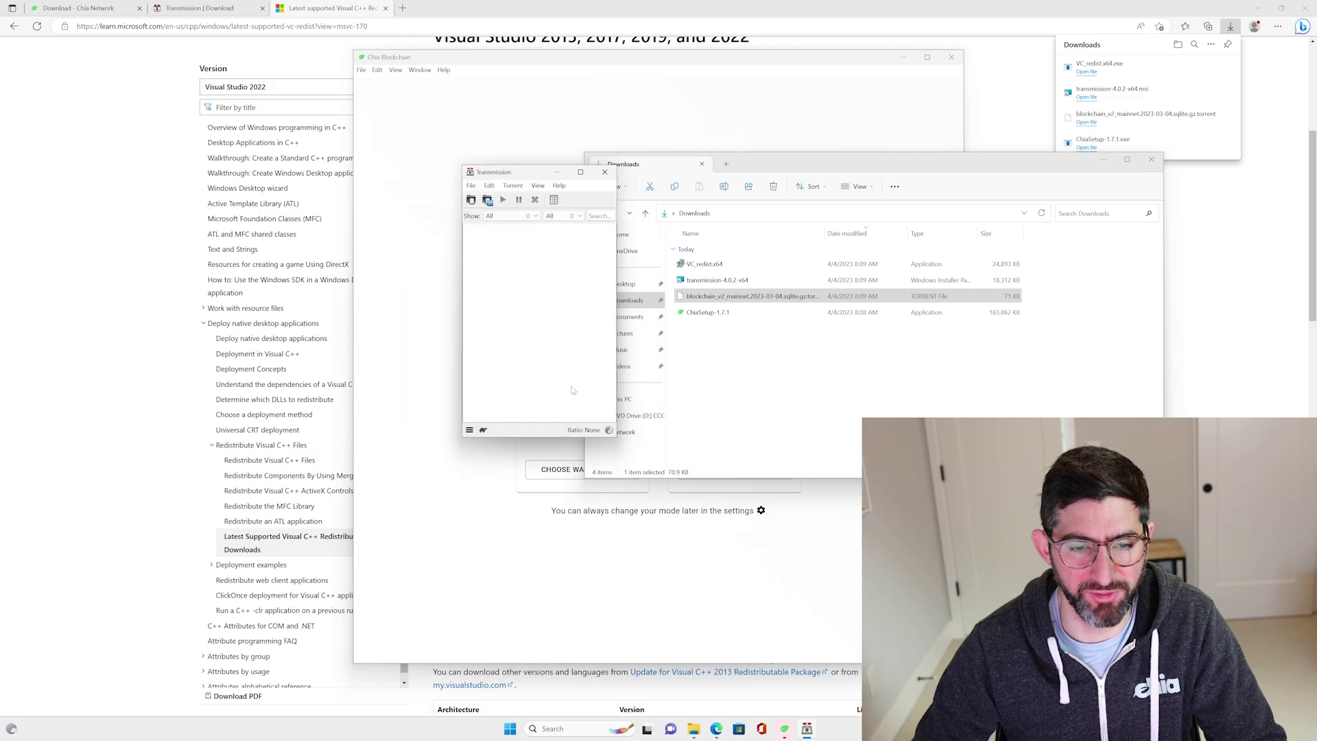
drag(616, 443, 881, 382)
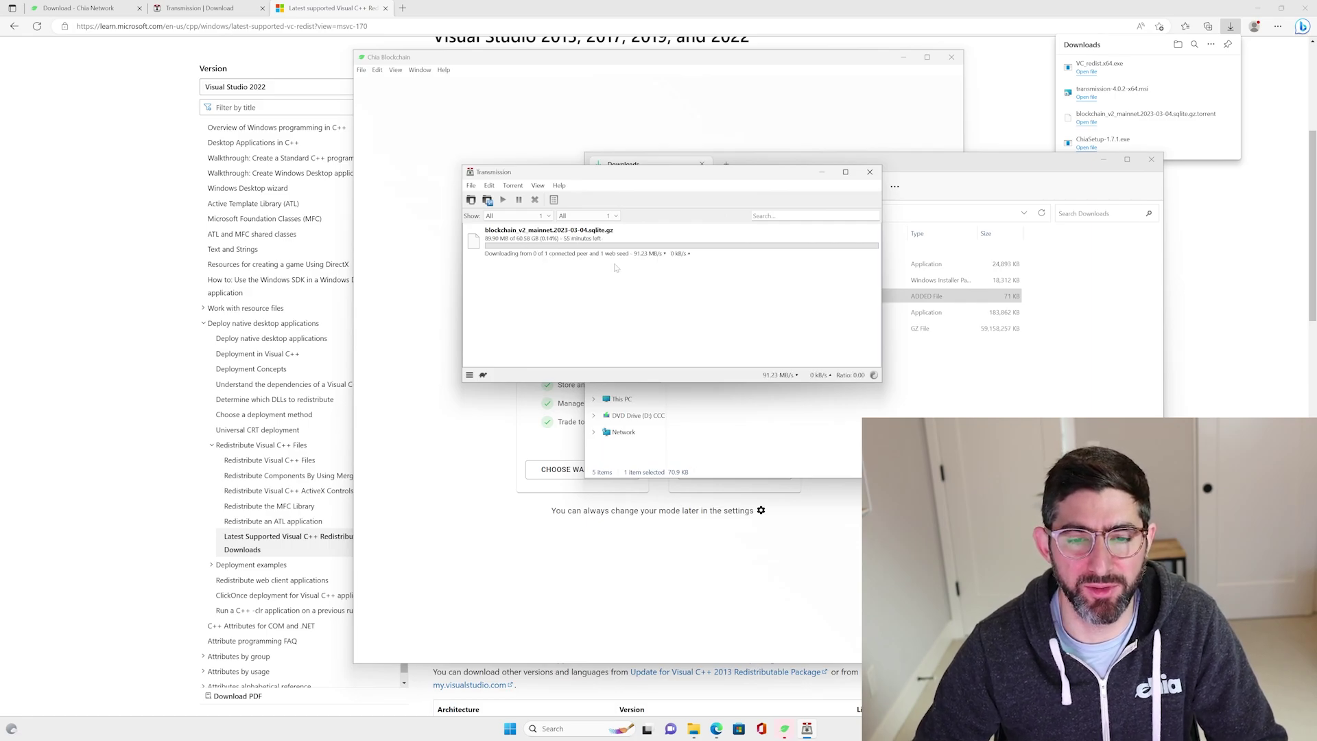
Clear the desktop by minimizing Transmission and closing the Downloads folder and browser, and reposition the Chia Blockchain window
click(821, 172)
click(1151, 159)
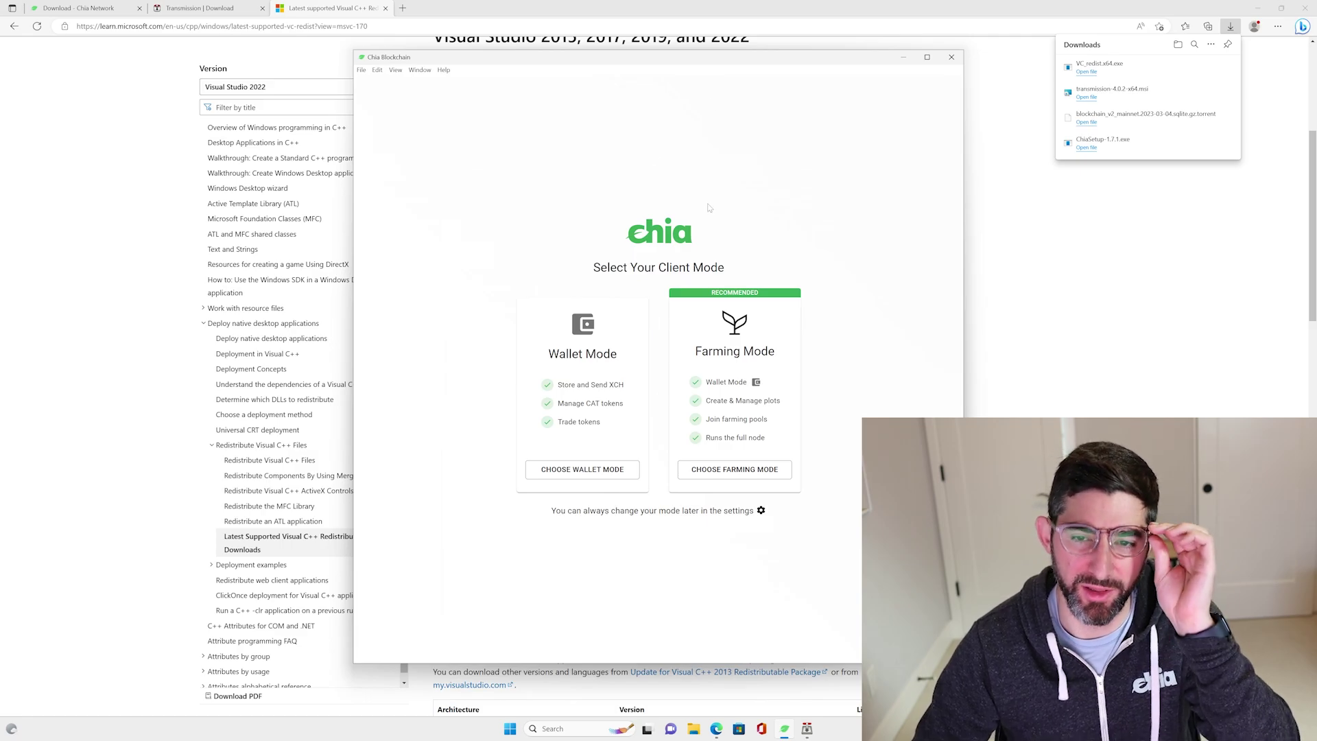
click(1305, 7)
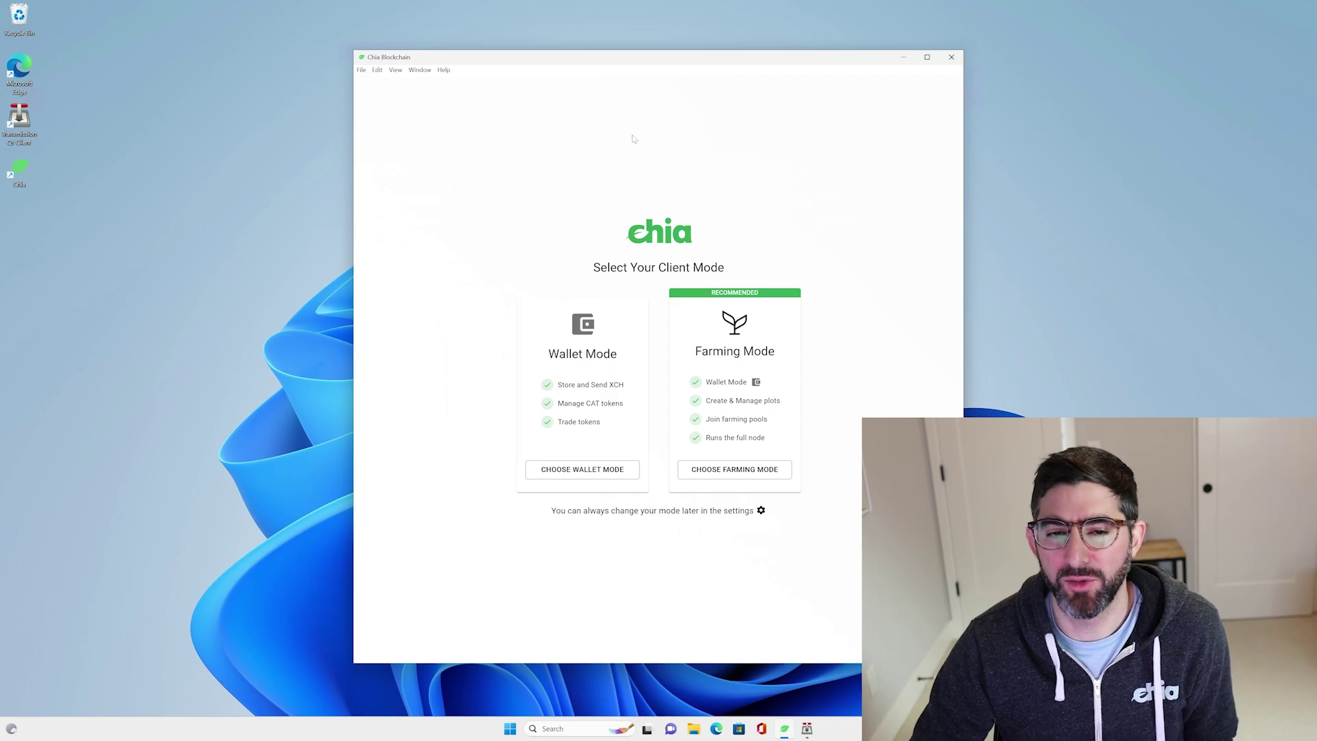
drag(700, 68, 565, 60)
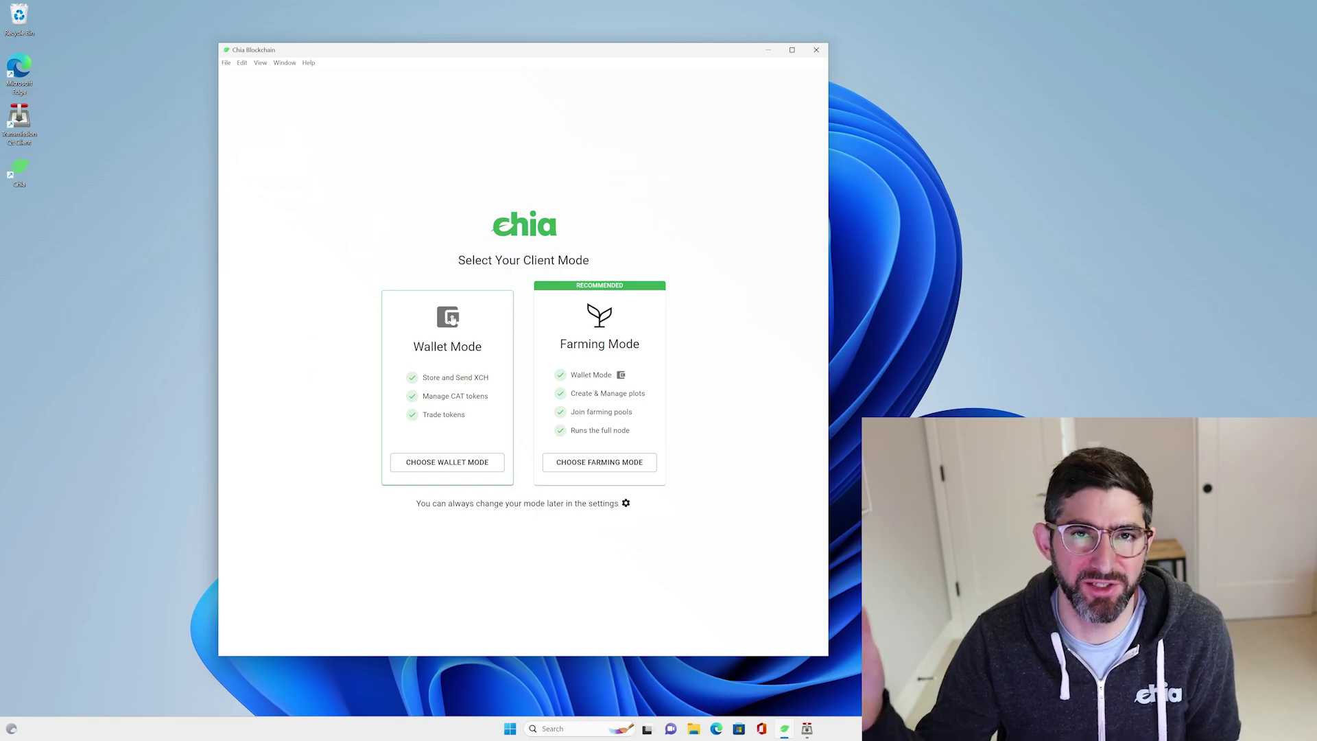
Choose Farming Mode for the Chia client and allow start_full_node and start_farmer through the Windows Defender Firewall
click(623, 463)
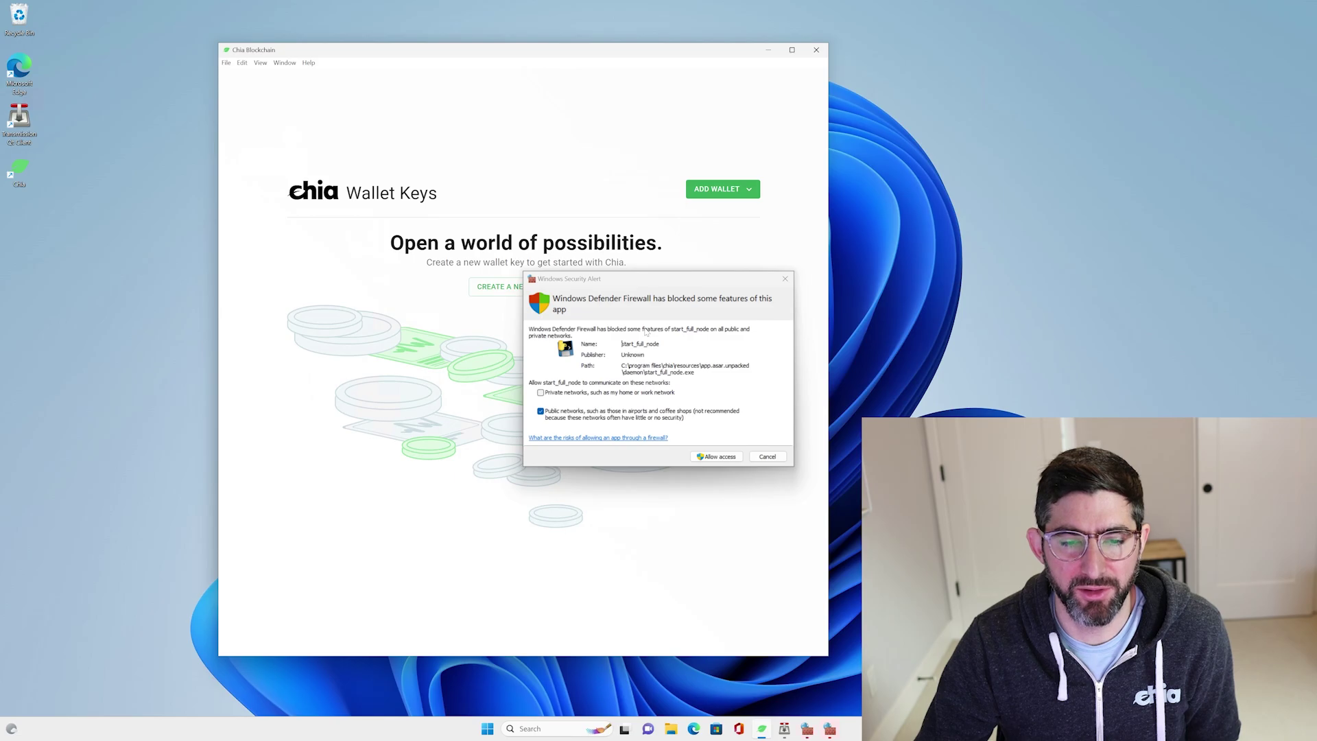
click(714, 457)
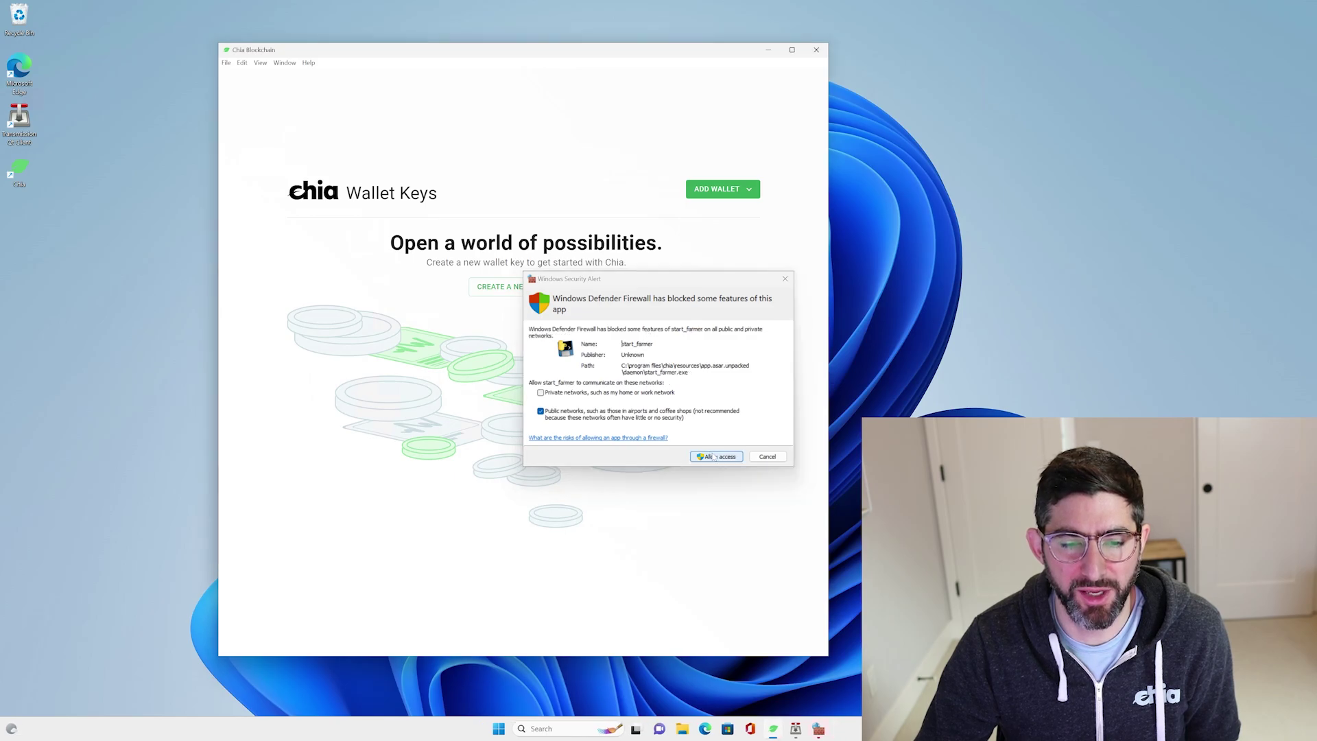
click(713, 460)
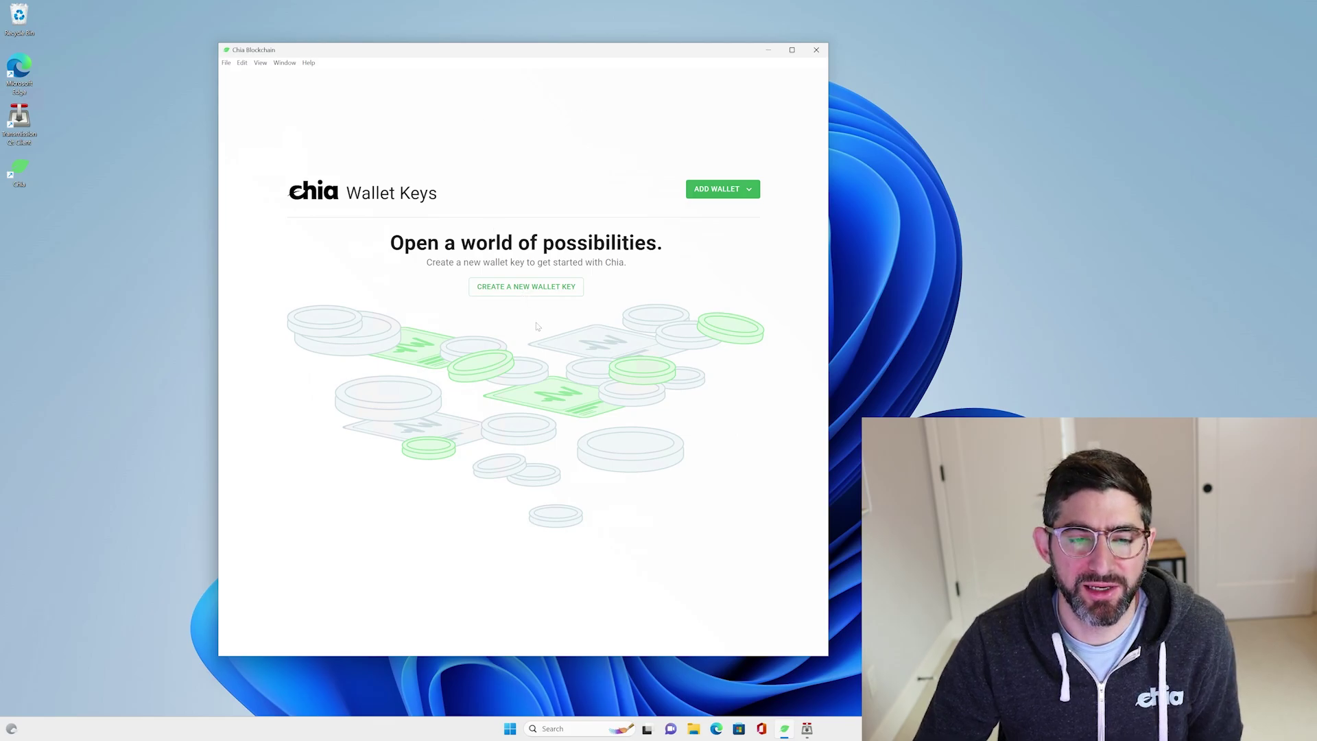
Create a new wallet key with the wallet name jmtest1
click(520, 288)
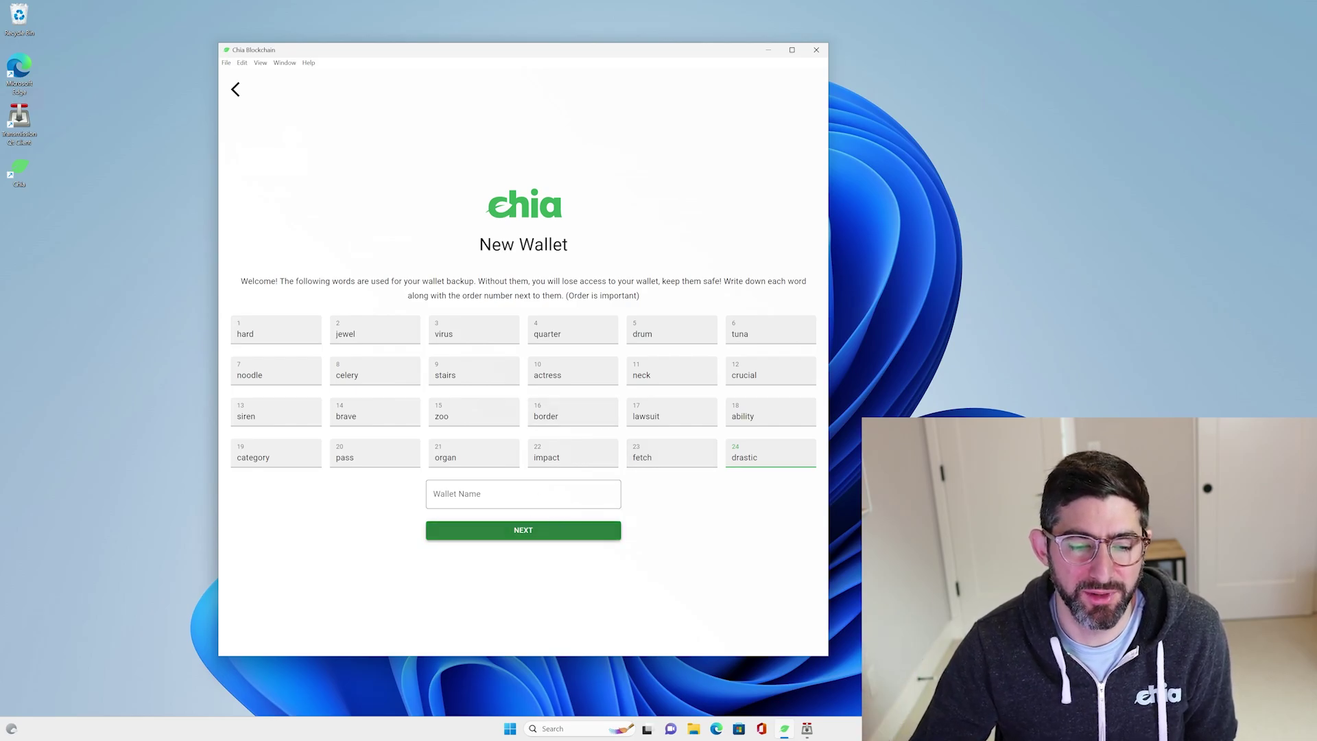
key(Tab)
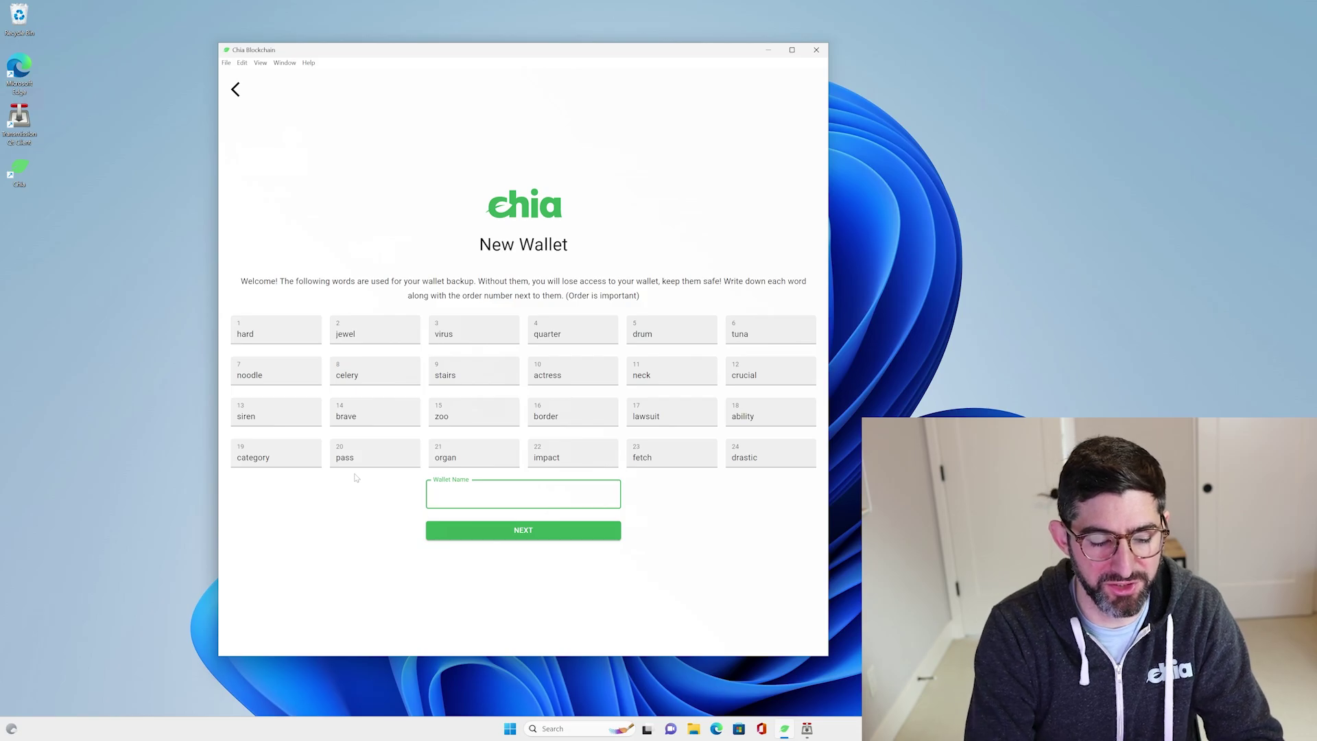
text(jmtest1)
click(564, 533)
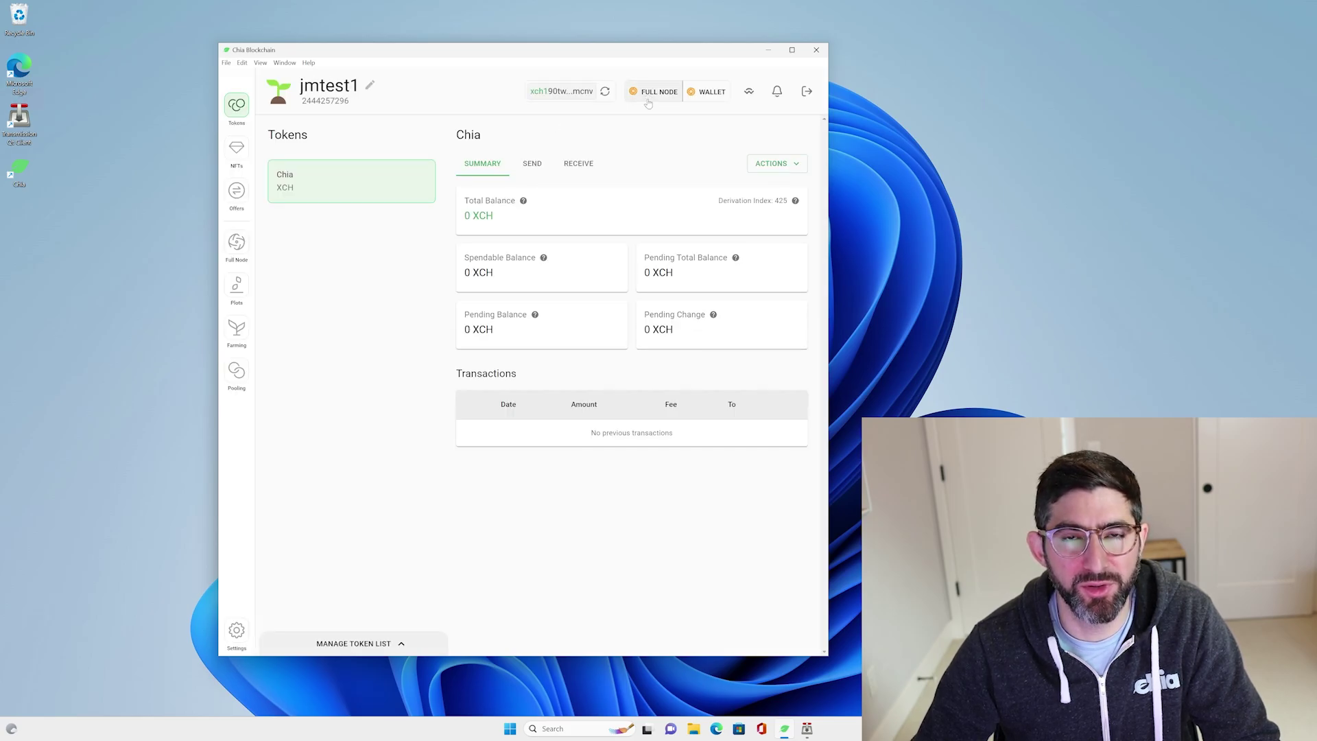
Check the full node's sync status and quit the Chia client
click(237, 242)
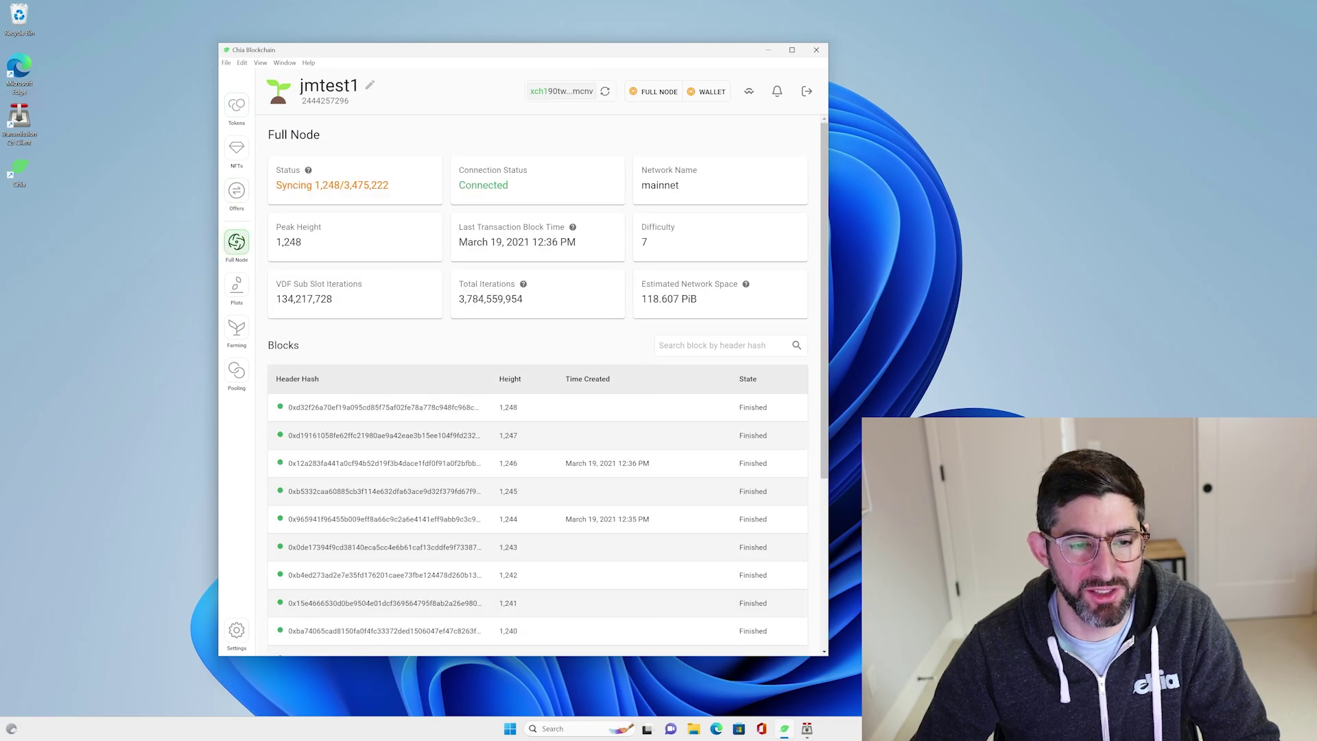
click(816, 52)
click(700, 366)
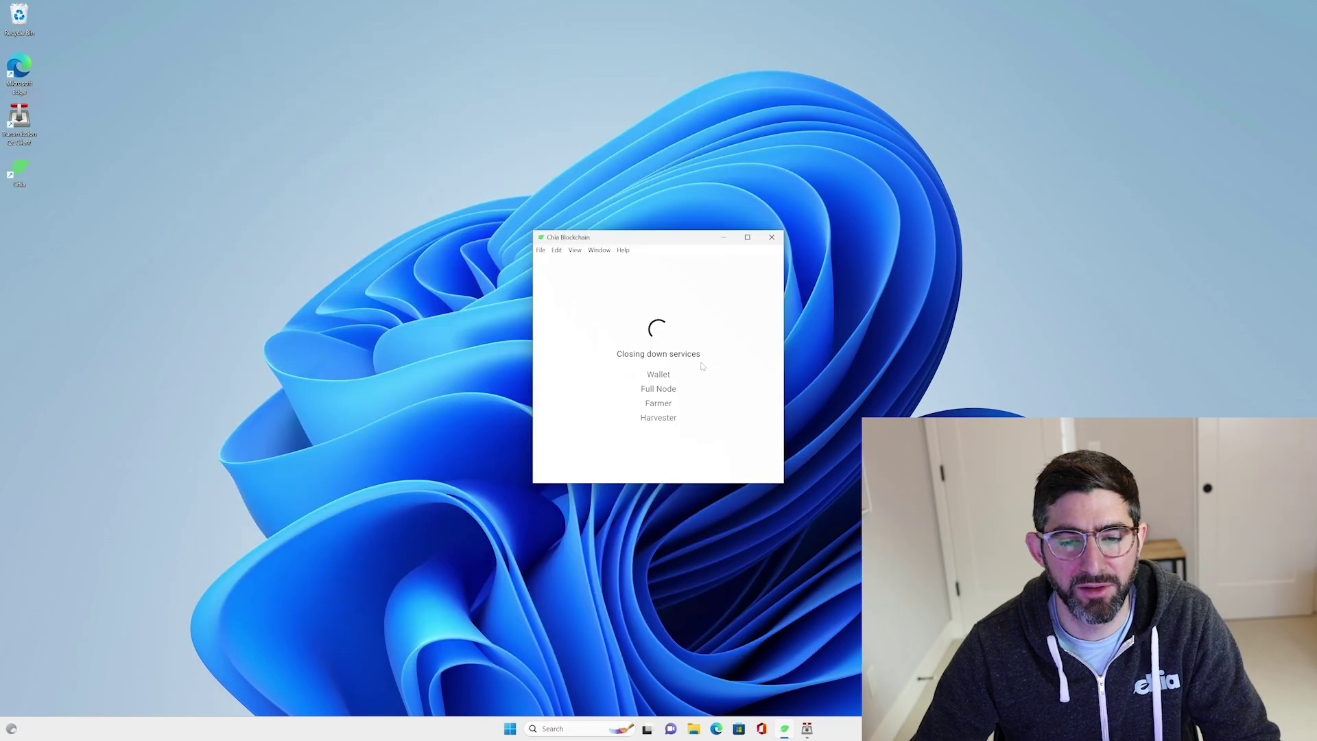
Return to Transmission, remove the completed blockchain database torrent from its list, and close the program
click(808, 729)
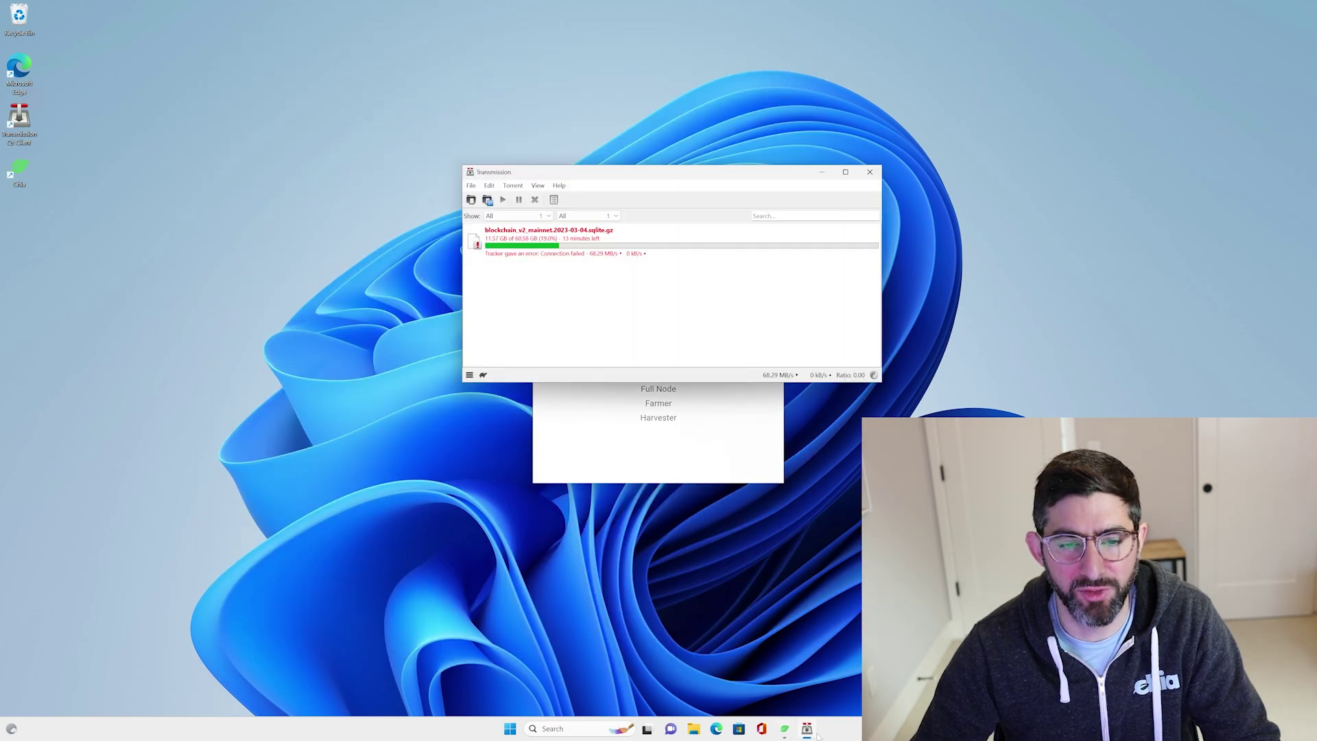
drag(637, 174, 550, 95)
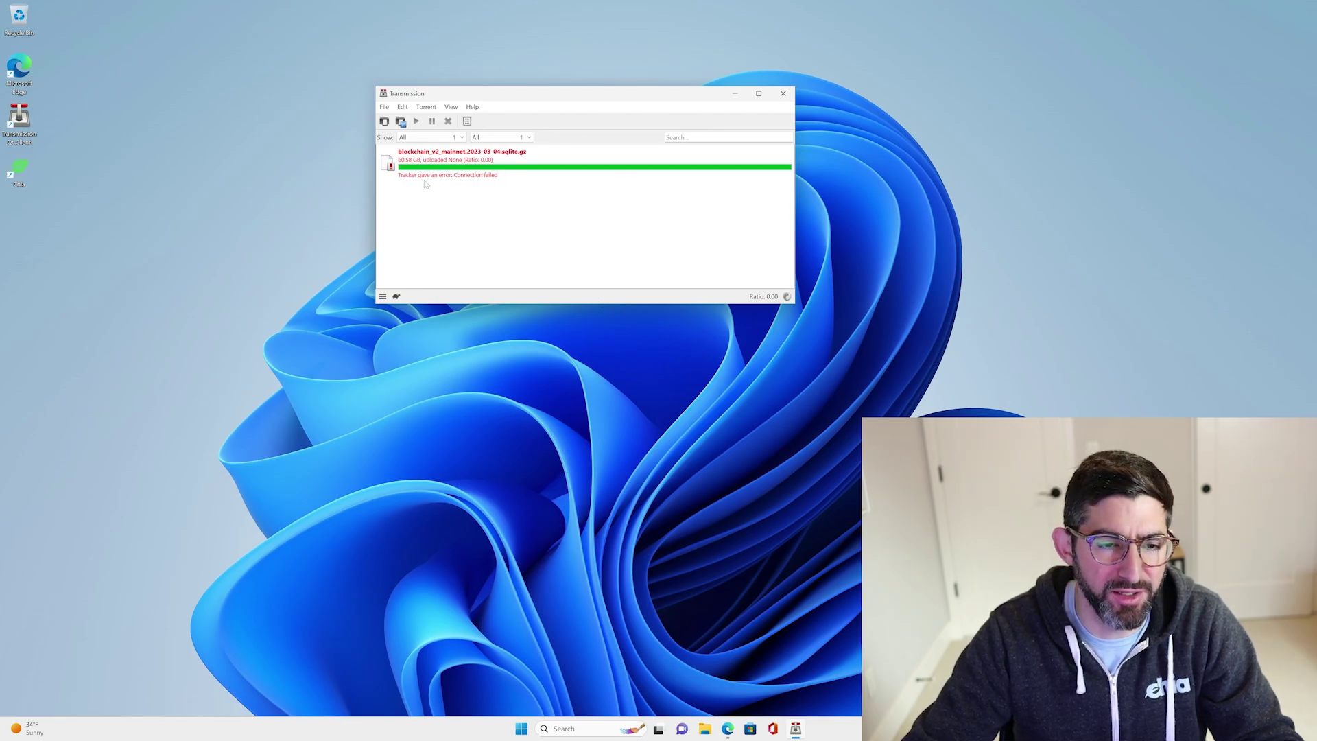
click(480, 173)
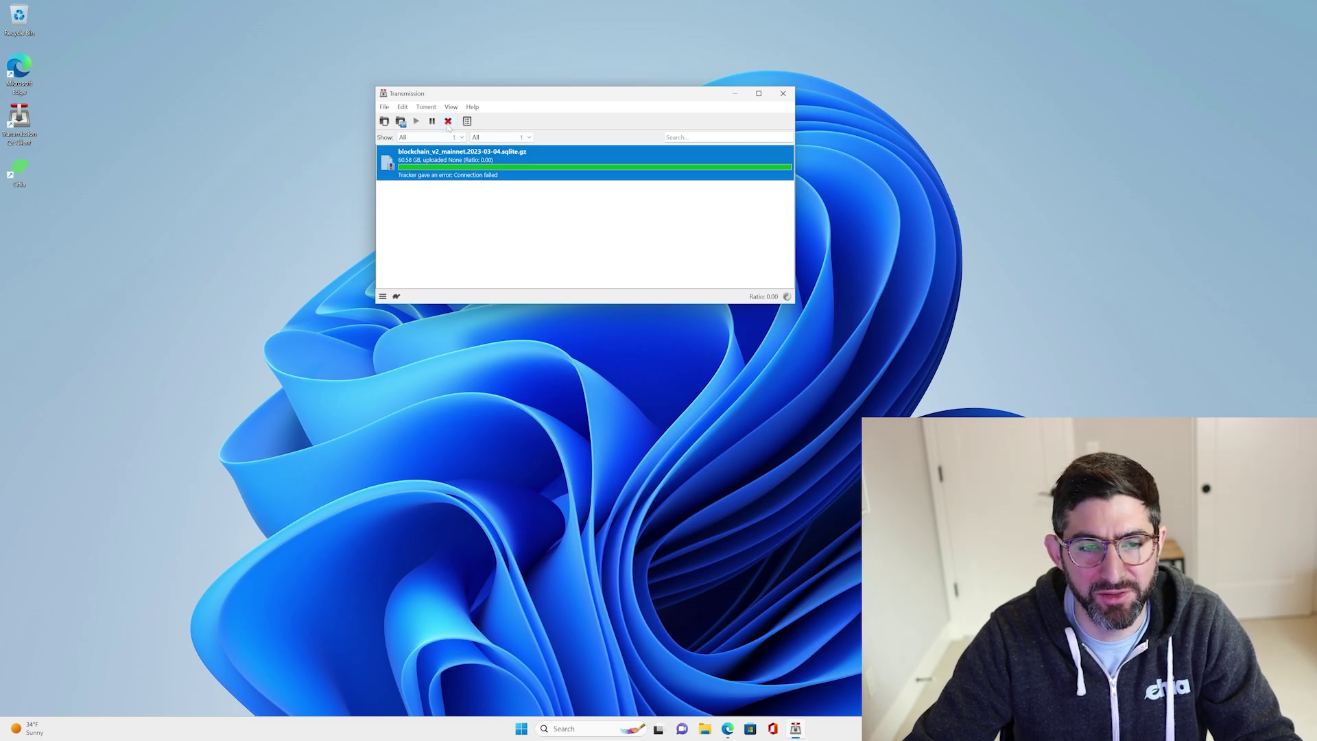
click(448, 122)
click(647, 222)
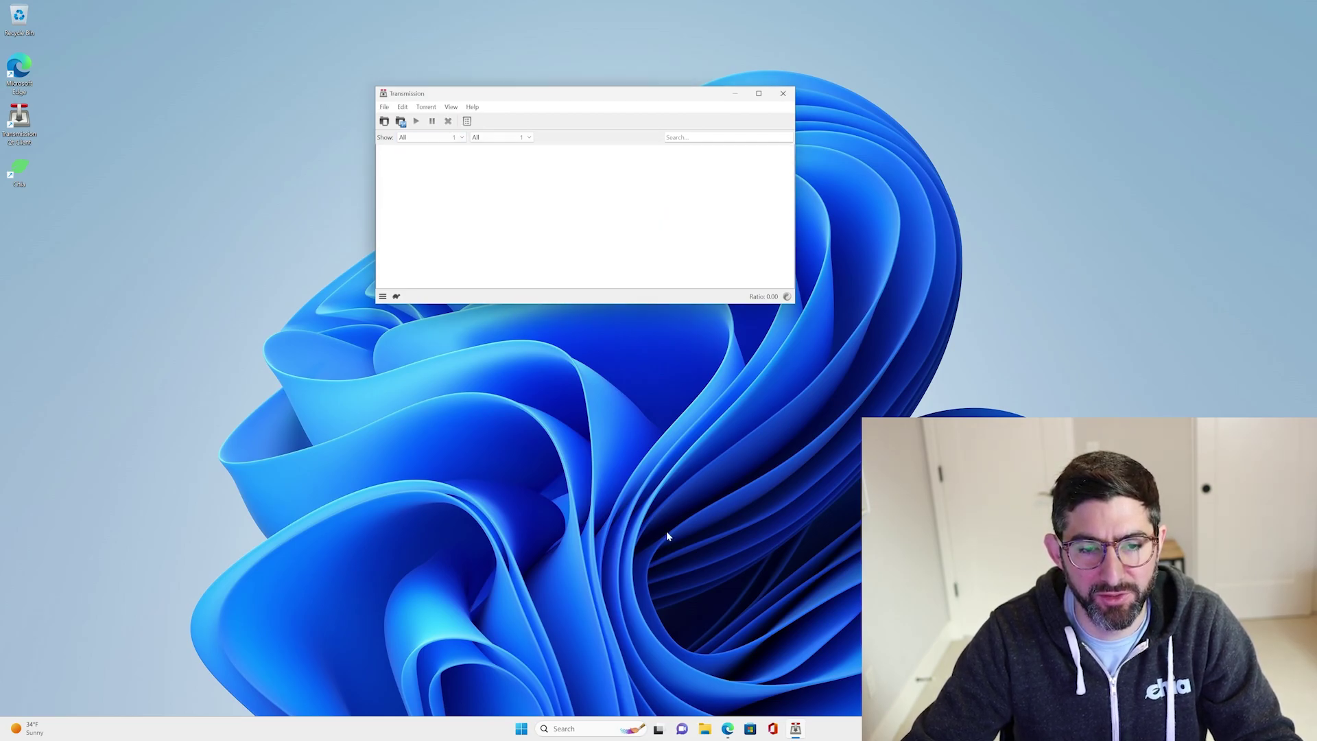
click(782, 94)
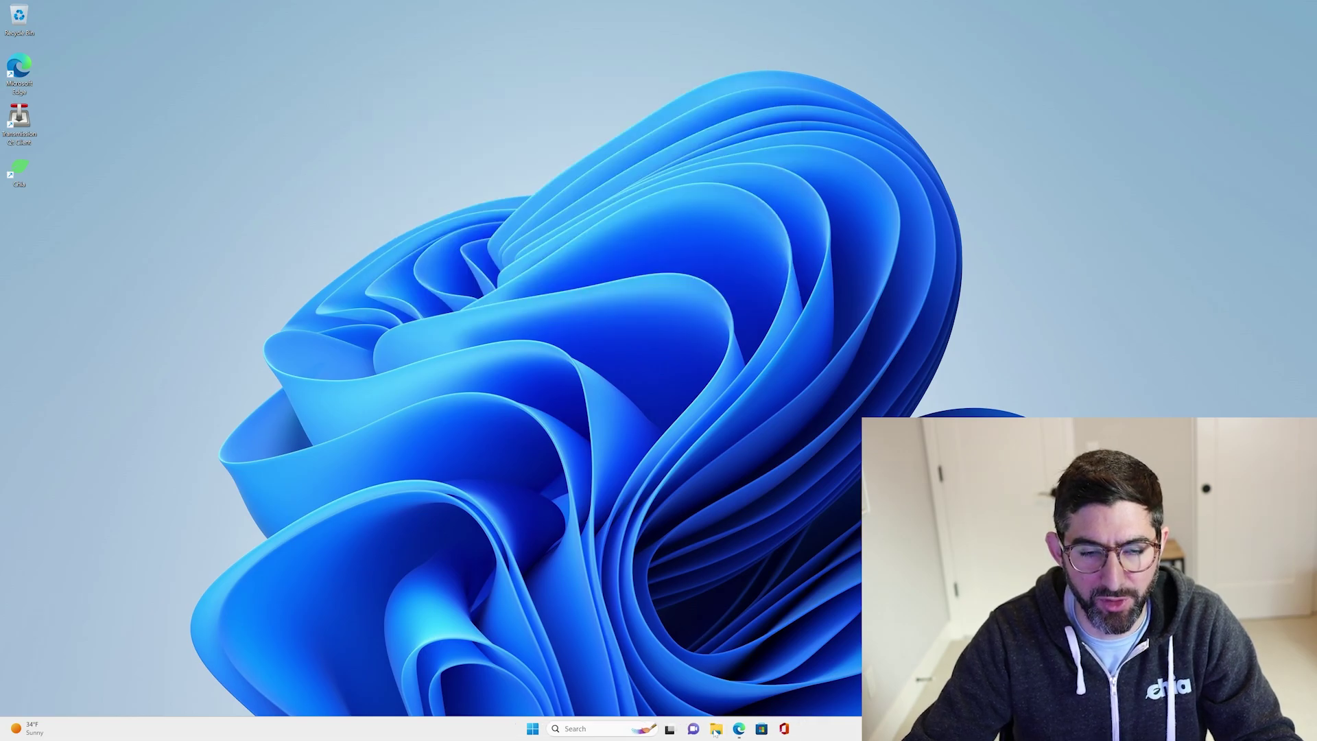
Extract blockchain_v2_mainnet.2023-03-04.sqlite.gz from the Downloads folder into its own subfolder with 7-Zip
click(716, 730)
click(624, 300)
drag(788, 154, 787, 74)
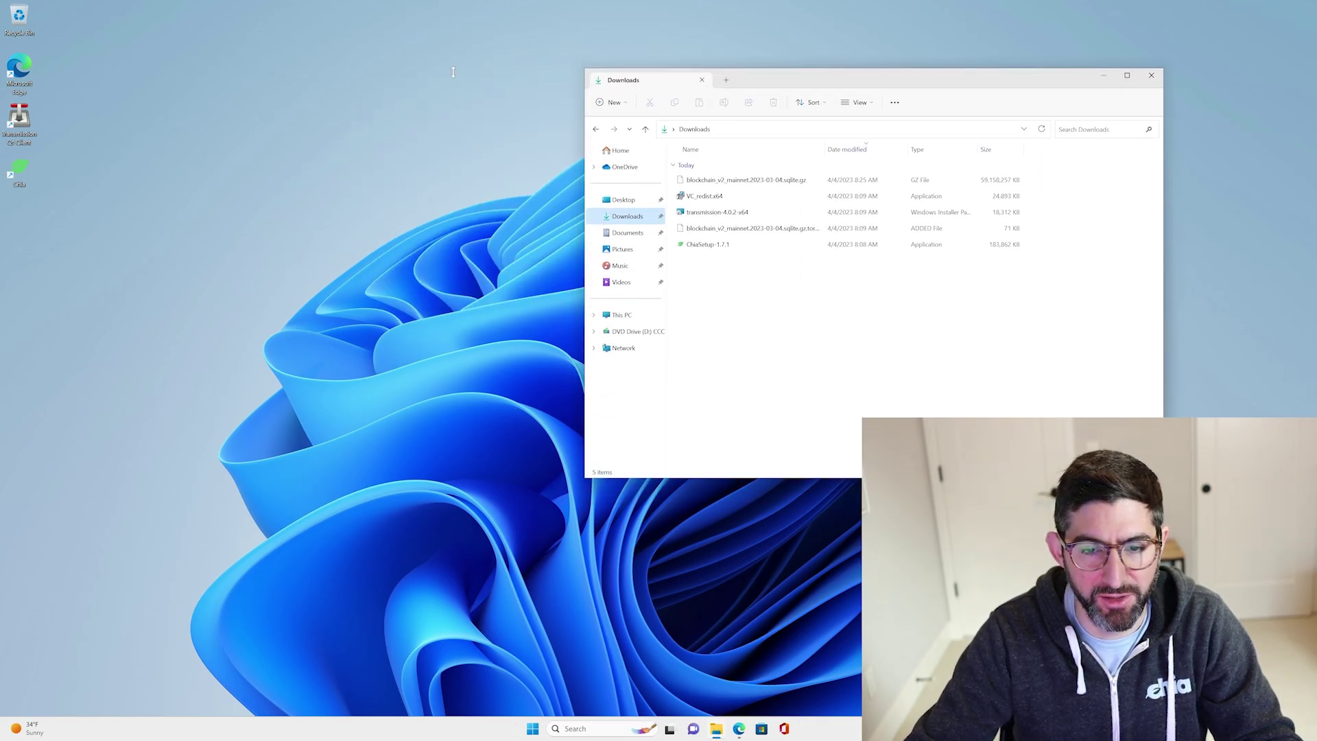
drag(453, 71, 459, 79)
click(406, 201)
right_click(407, 201)
click(473, 321)
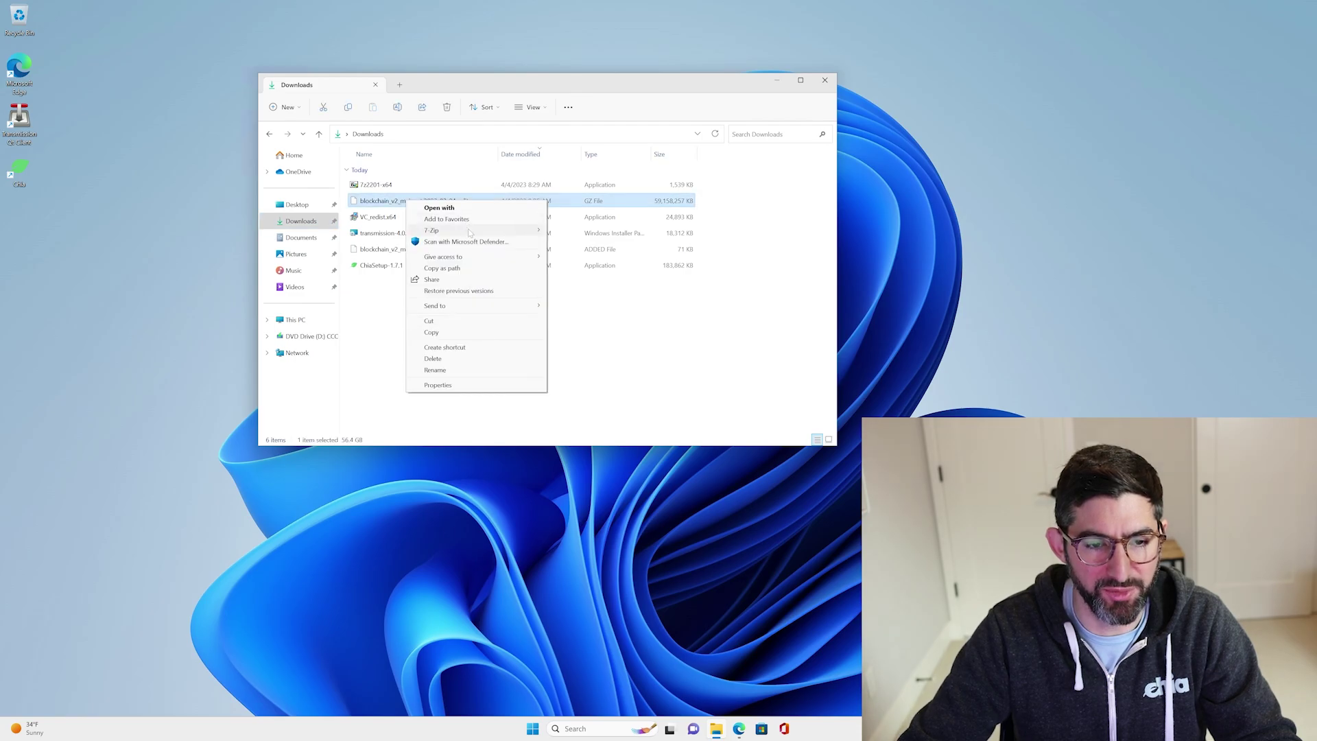
mouse_move(470, 232)
click(627, 284)
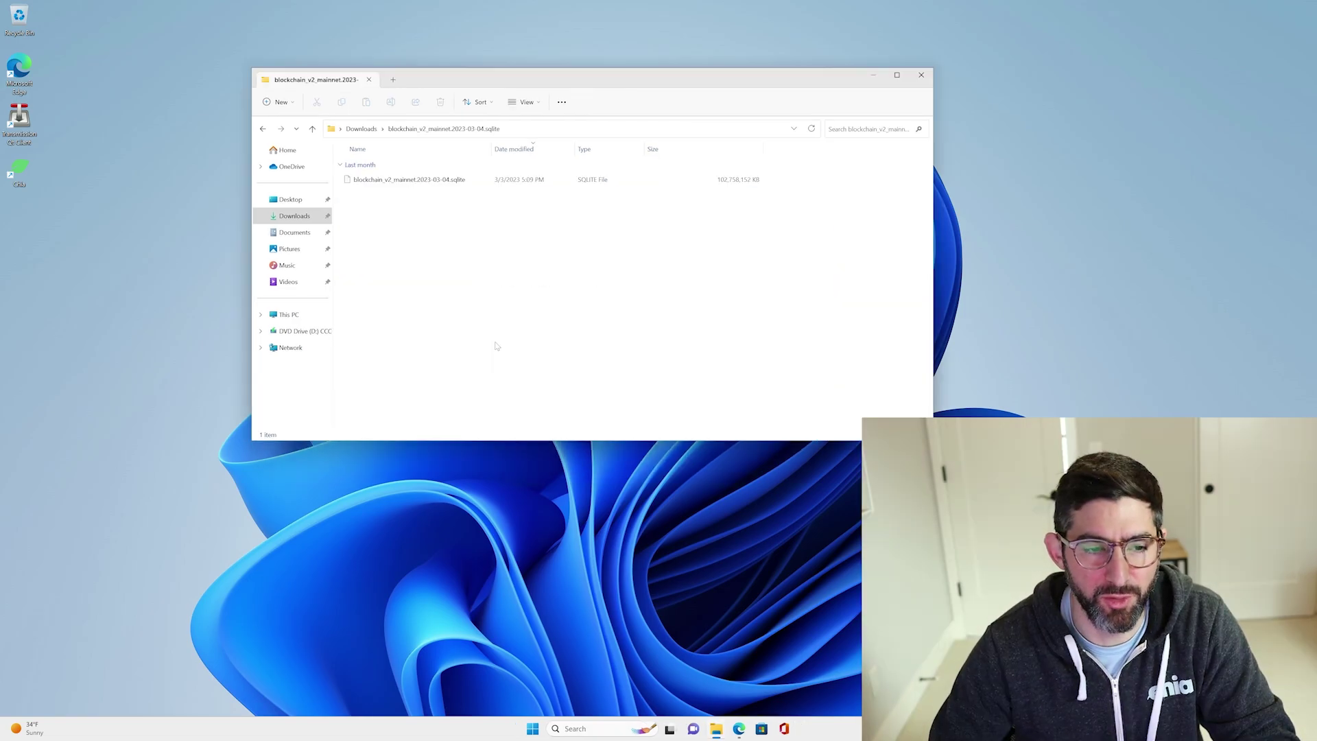
Turn on showing hidden and system files for File Explorer in the Windows settings
click(533, 729)
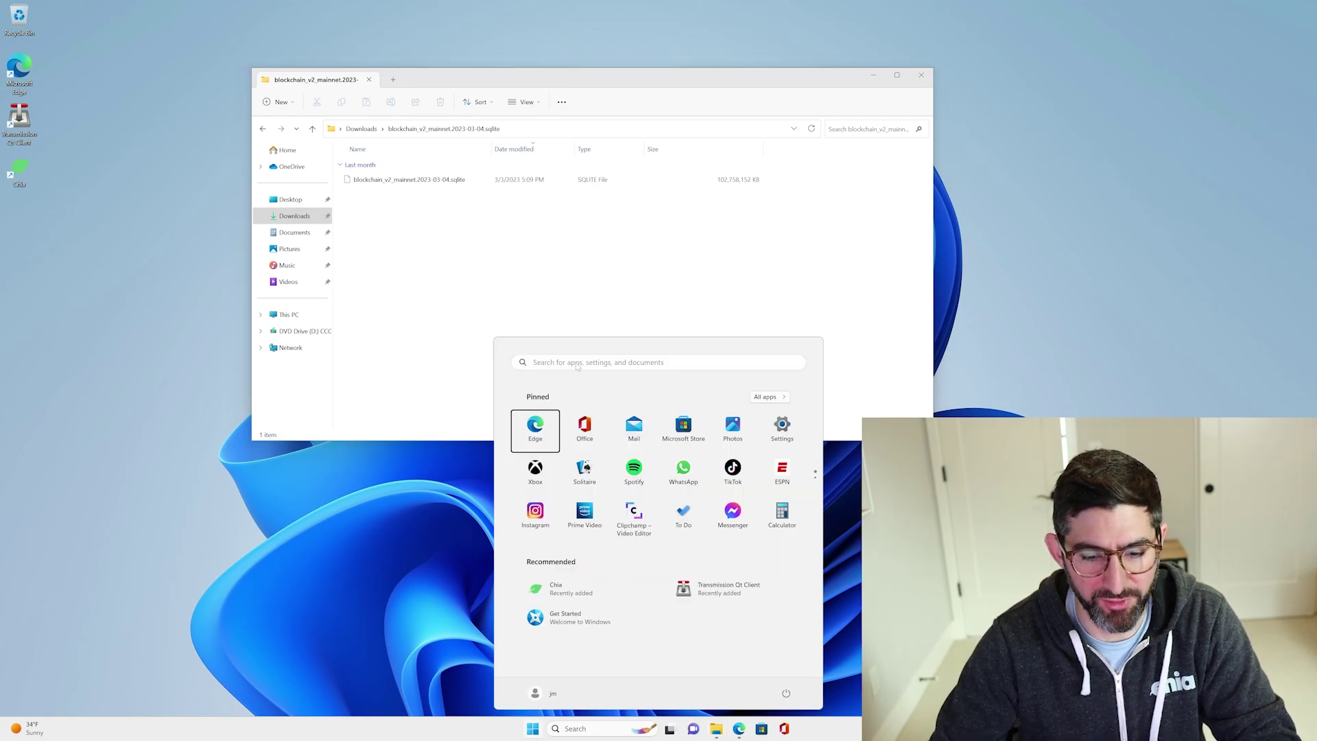
click(577, 364)
text(hidden)
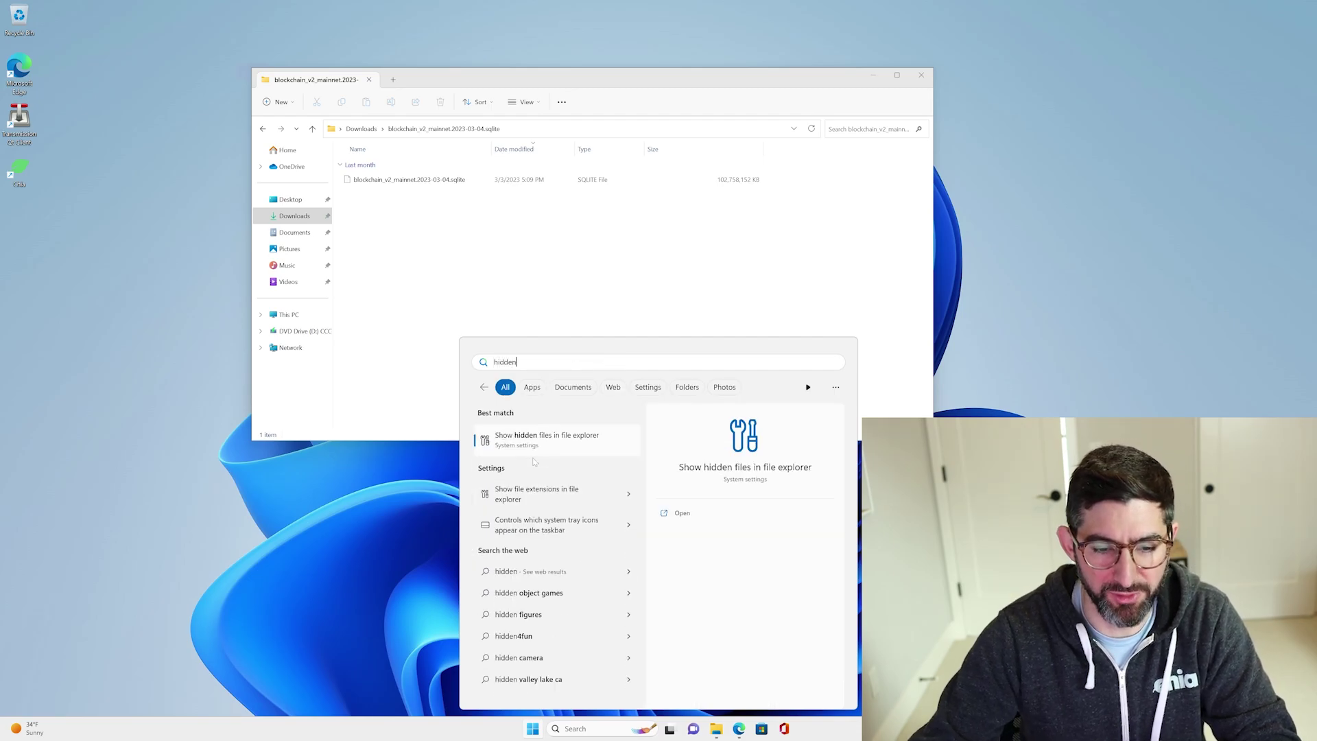
click(541, 442)
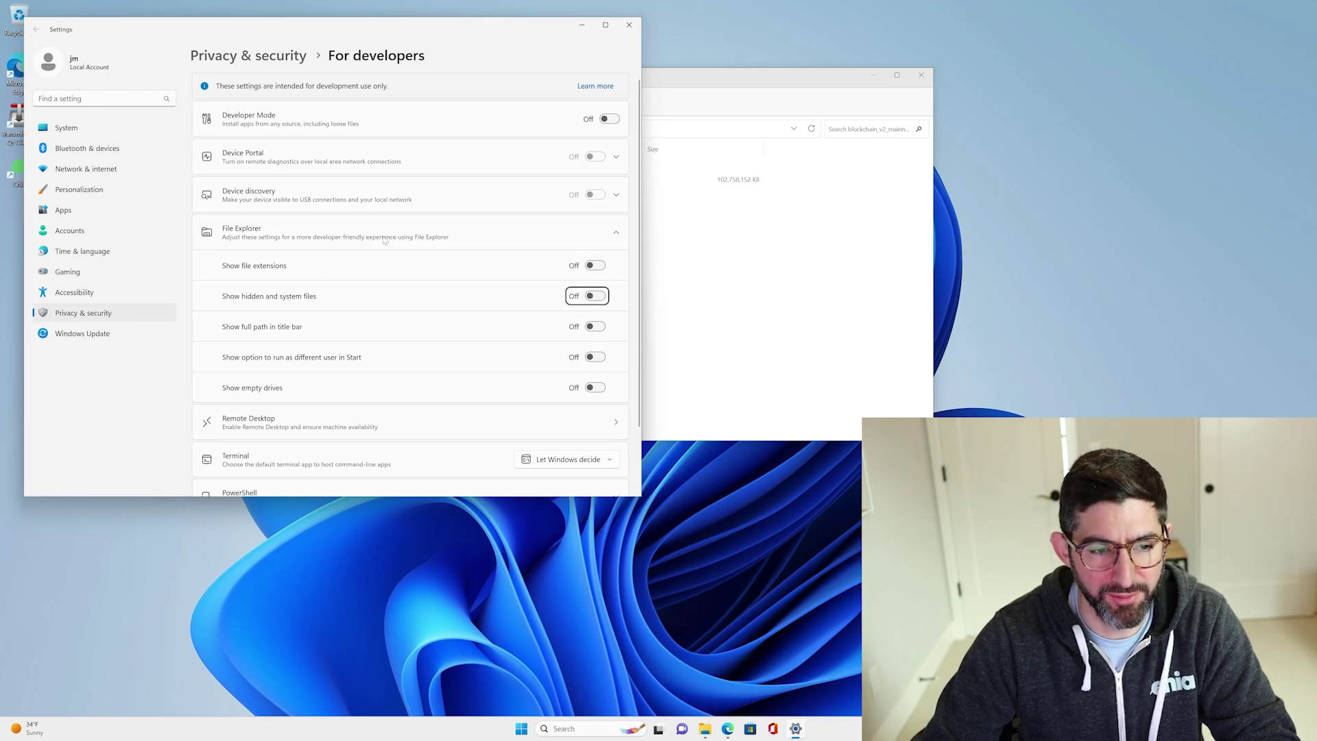
click(597, 297)
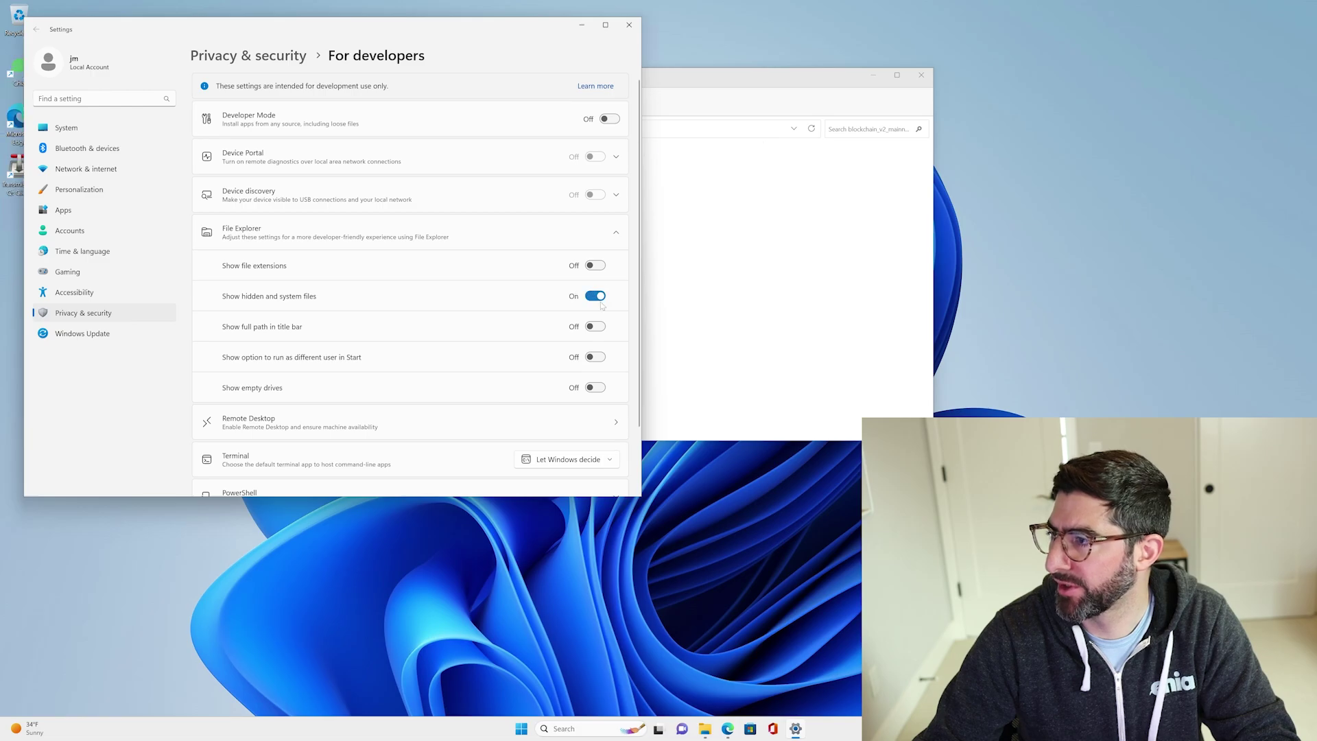
click(629, 25)
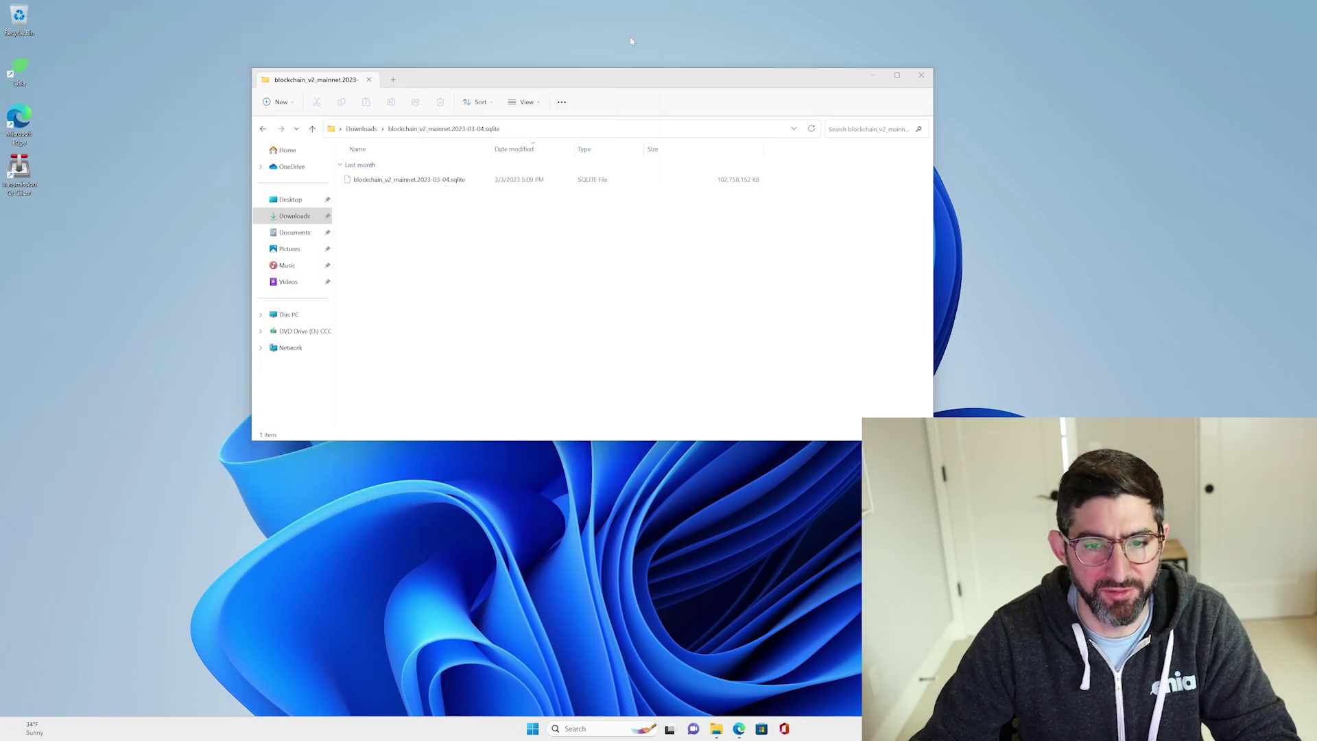
Open a second File Explorer window and browse on drive C to the user profile's .chia\mainnet\db folder
right_click(716, 728)
click(697, 670)
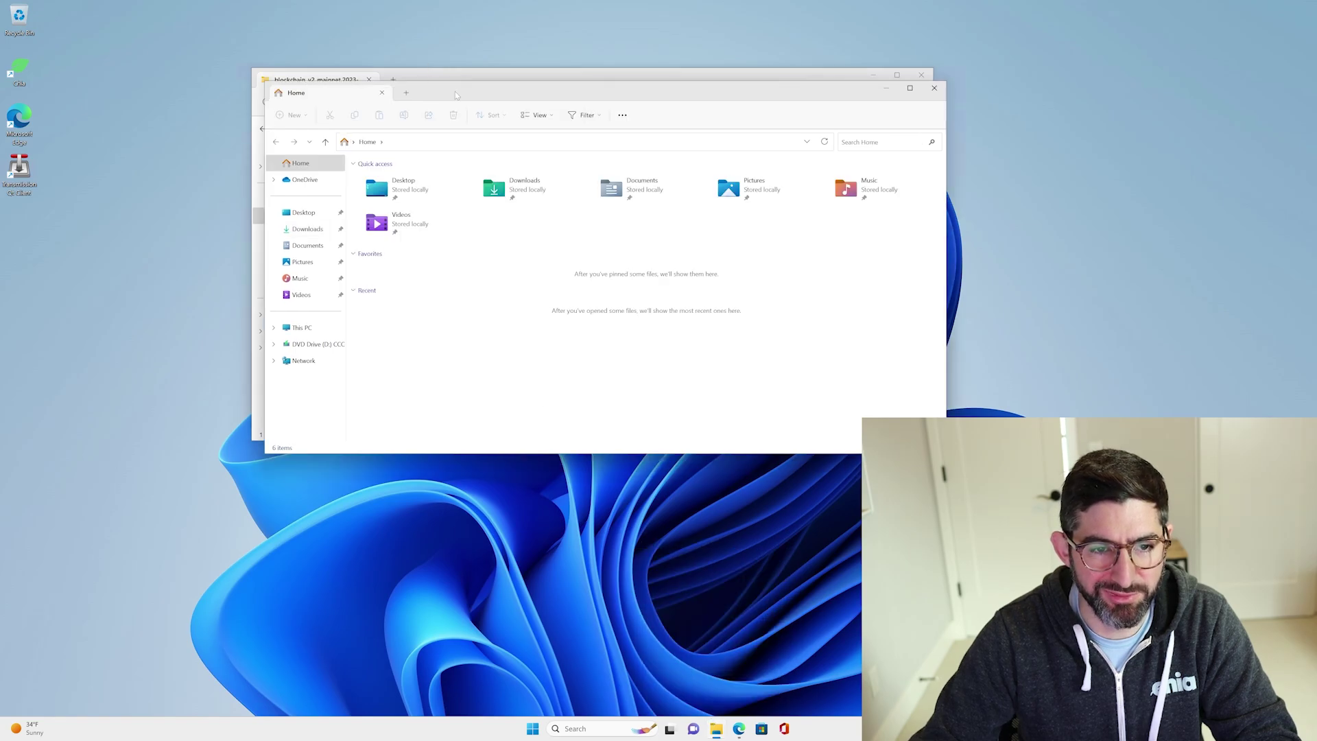
drag(453, 93, 529, 72)
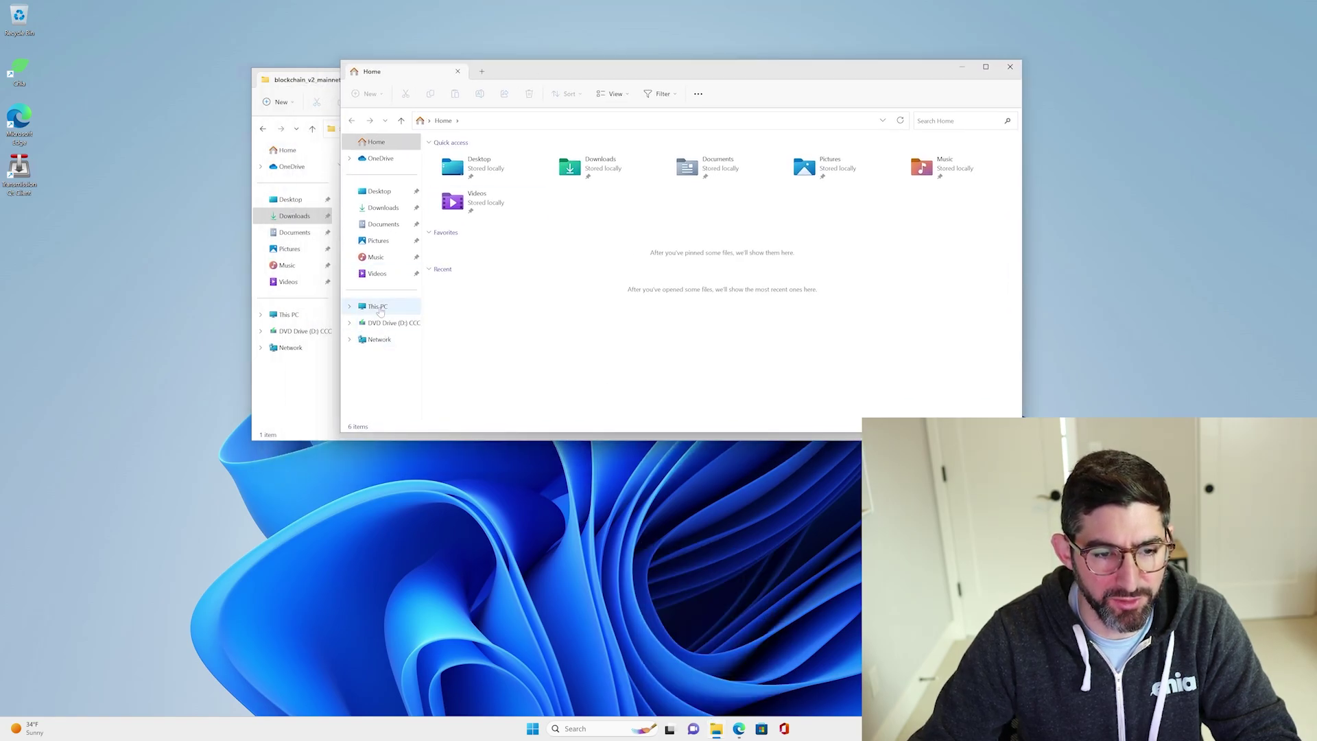
click(378, 307)
double_click(480, 164)
double_click(453, 255)
double_click(456, 176)
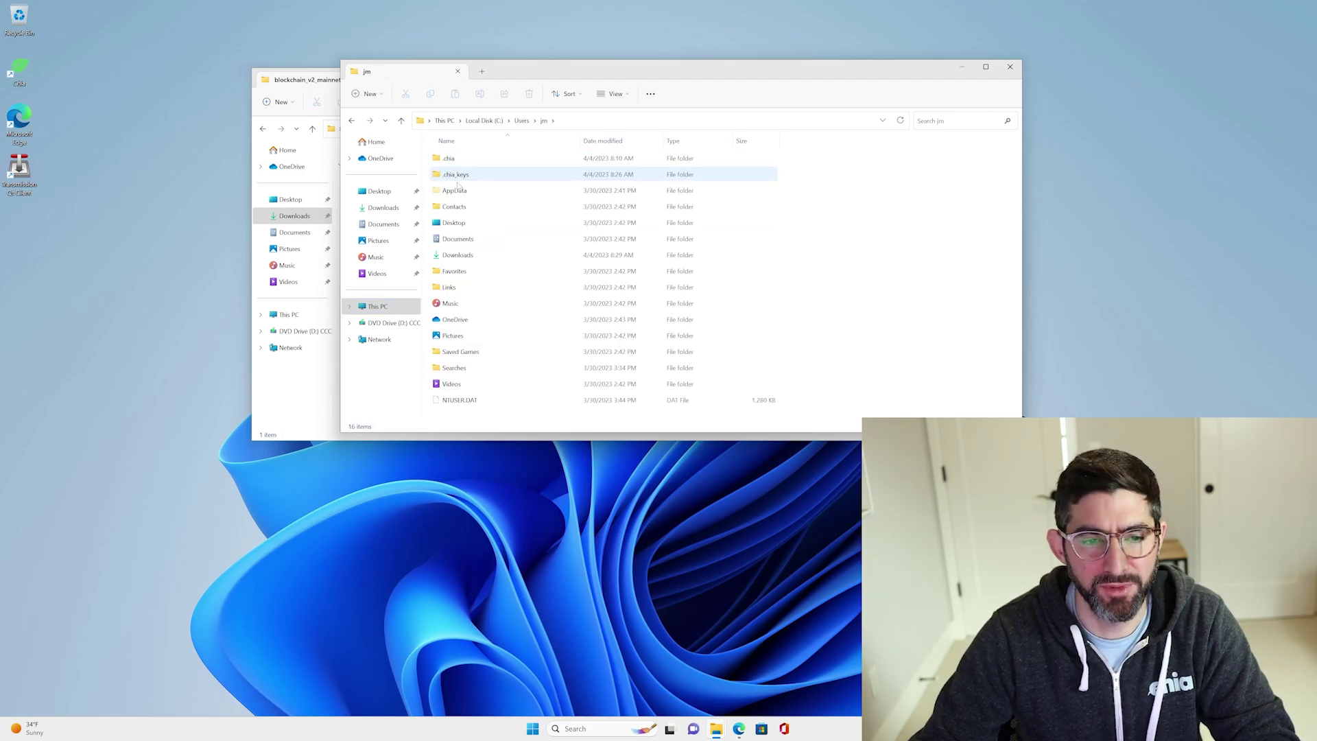
double_click(474, 159)
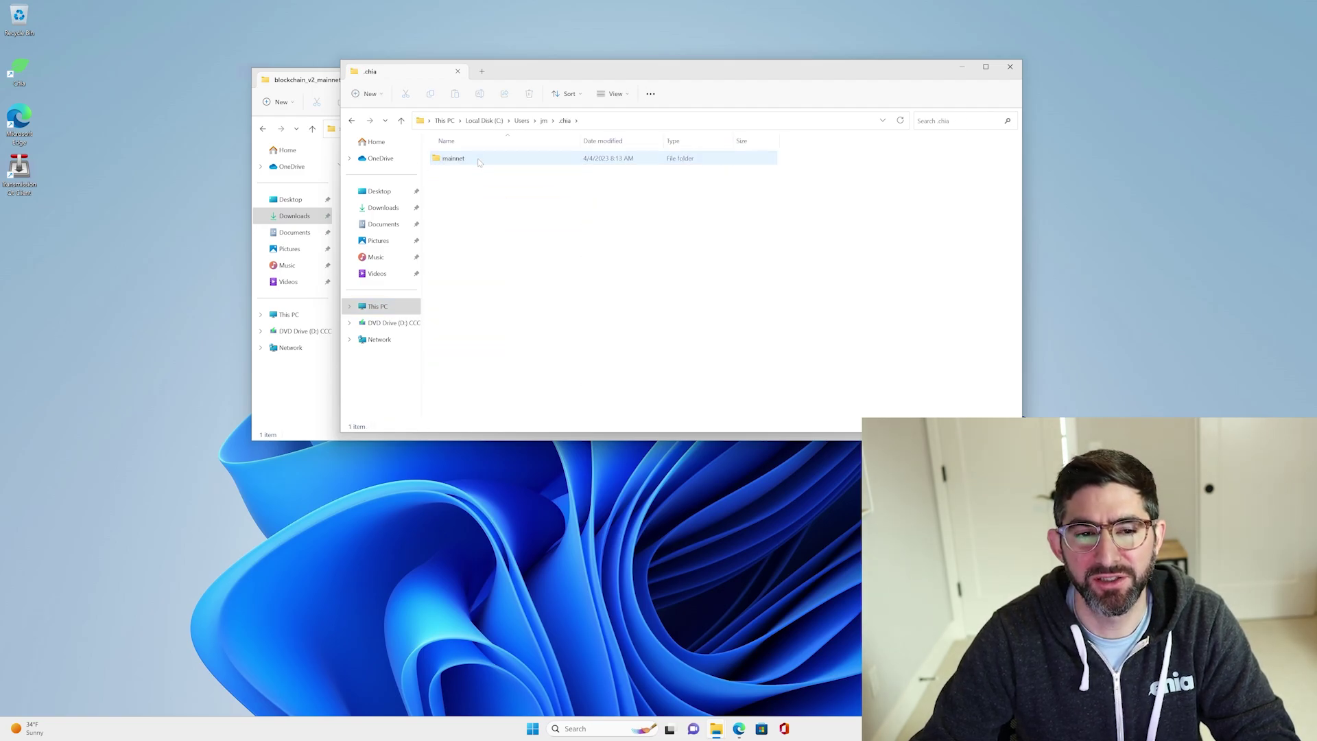
double_click(478, 160)
double_click(476, 175)
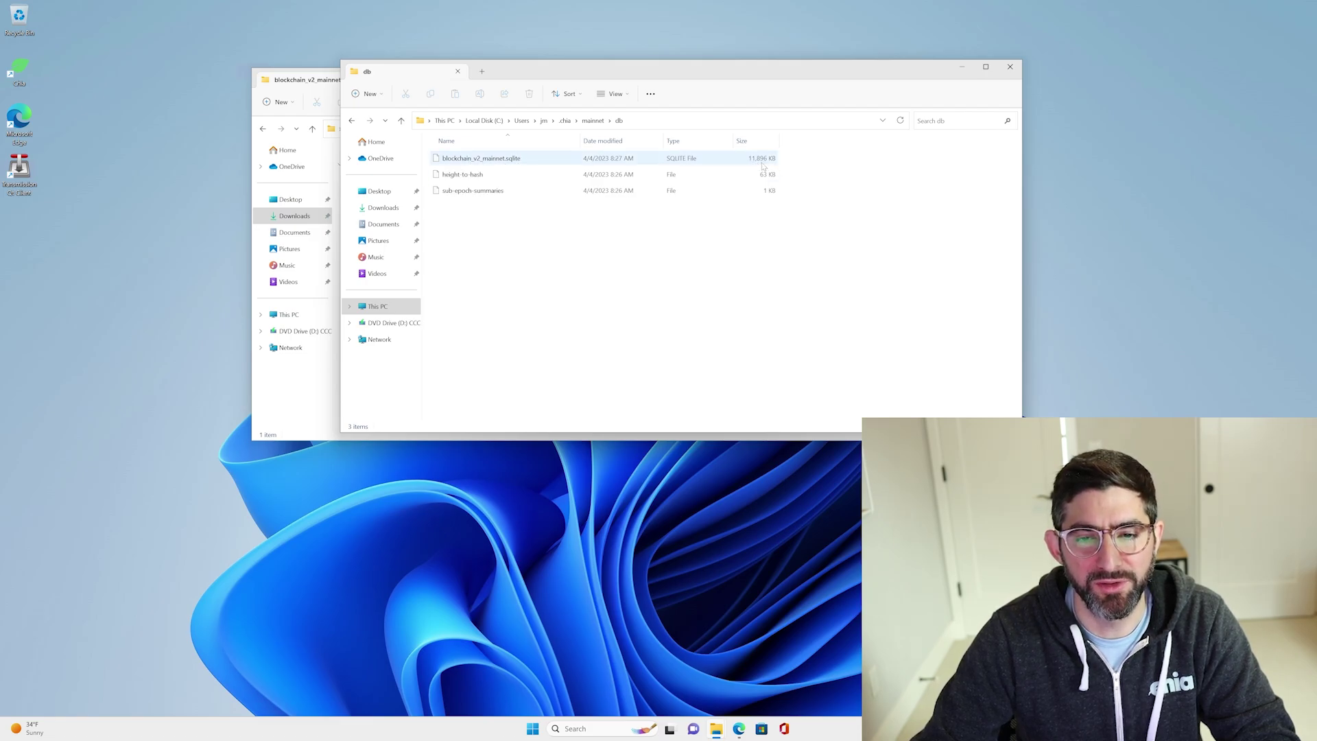
Arrange both File Explorer windows side by side and move blockchain_v2_mainnet.2023-03-04.sqlite from its Downloads subfolder into the db folder
drag(686, 71, 743, 144)
drag(533, 77, 429, 39)
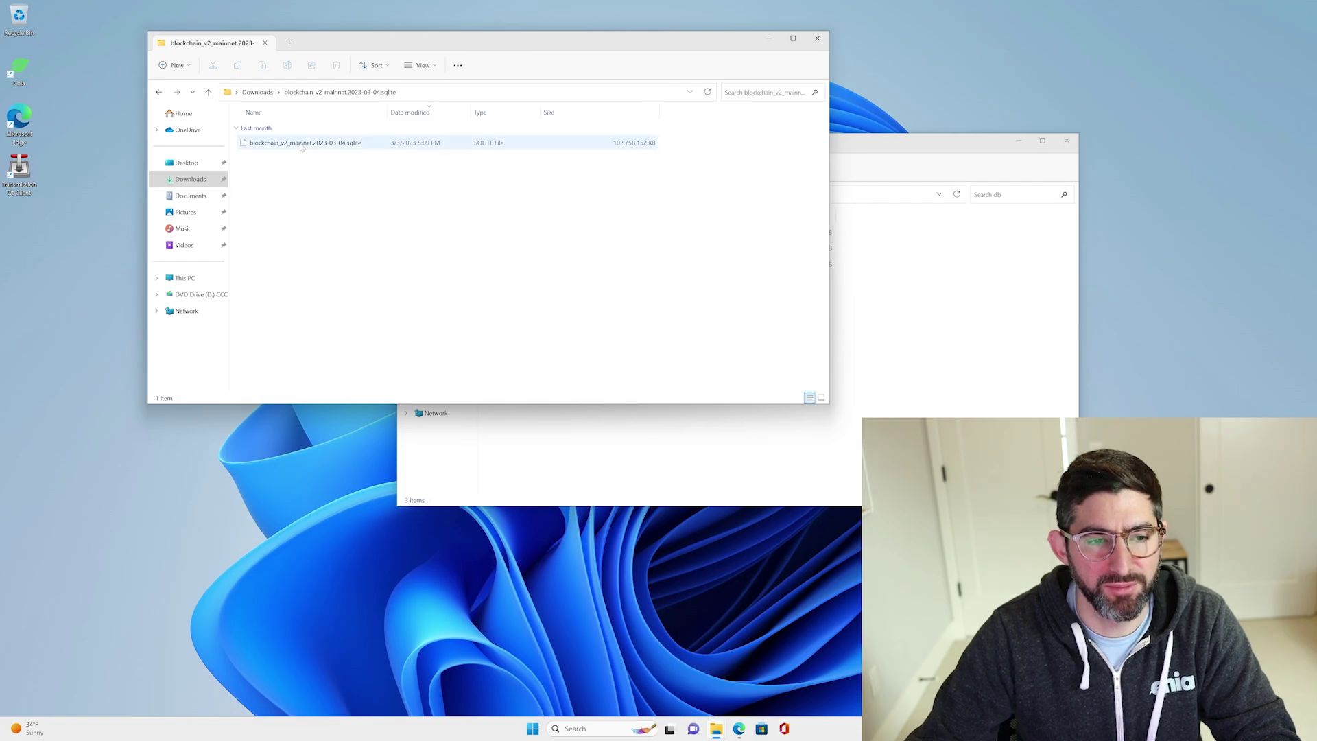
drag(300, 144, 942, 371)
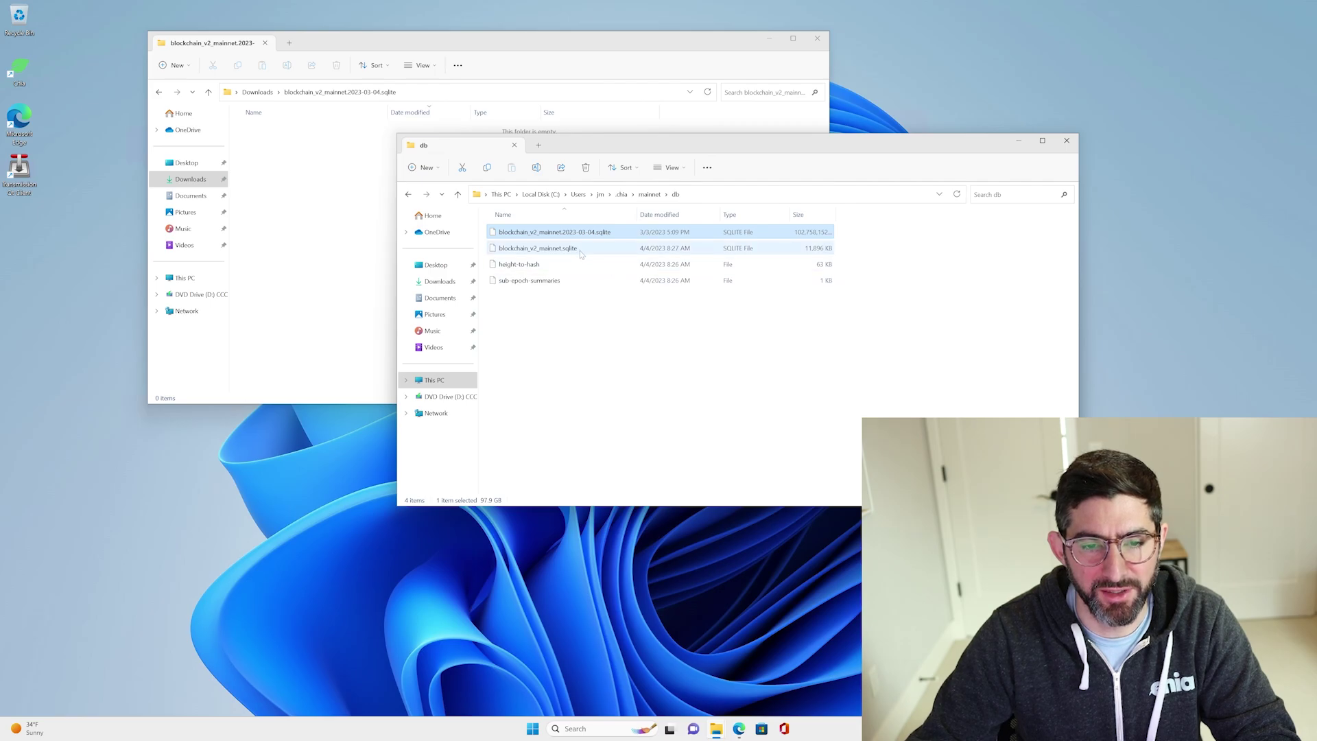
Delete the old blockchain_v2_mainnet.sqlite from the db folder
click(536, 169)
click(556, 248)
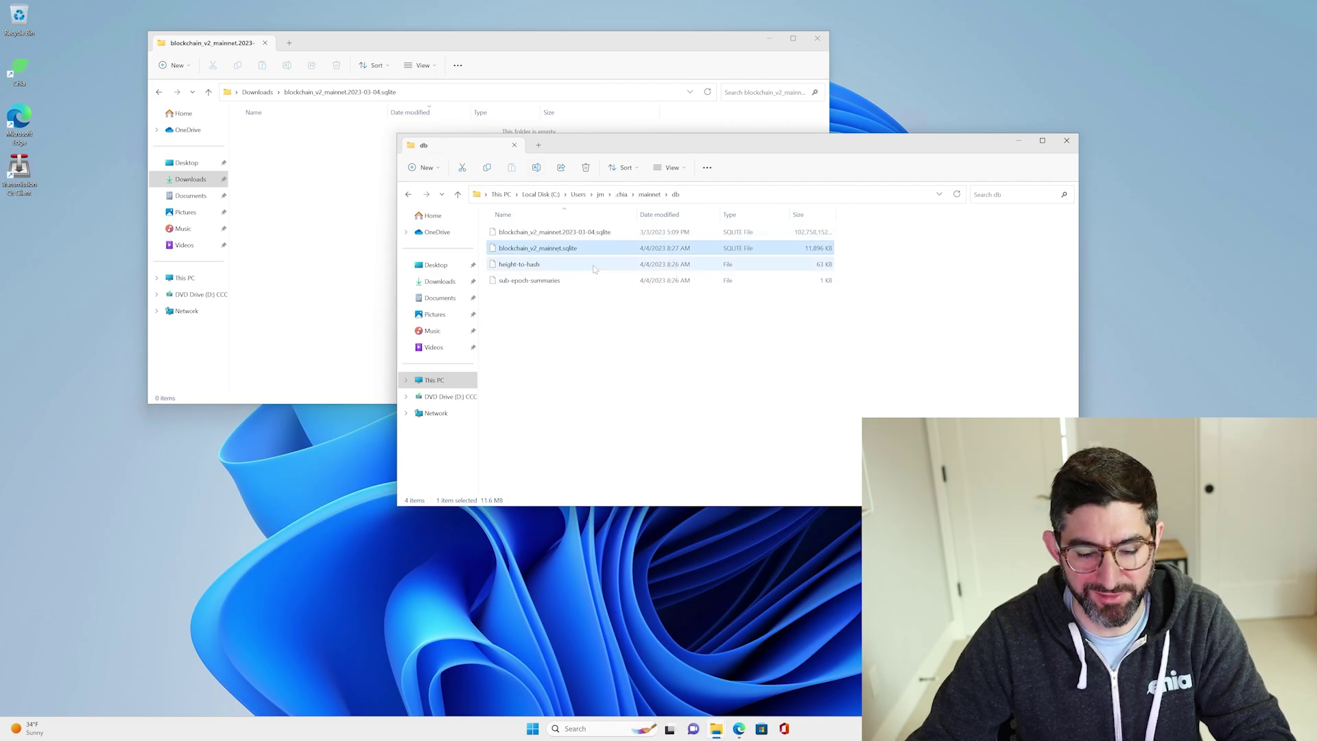
key(Delete)
Rename the moved 2023-03-04 database file in the db folder as blockchain_v2_mainnet.sqlite
click(556, 231)
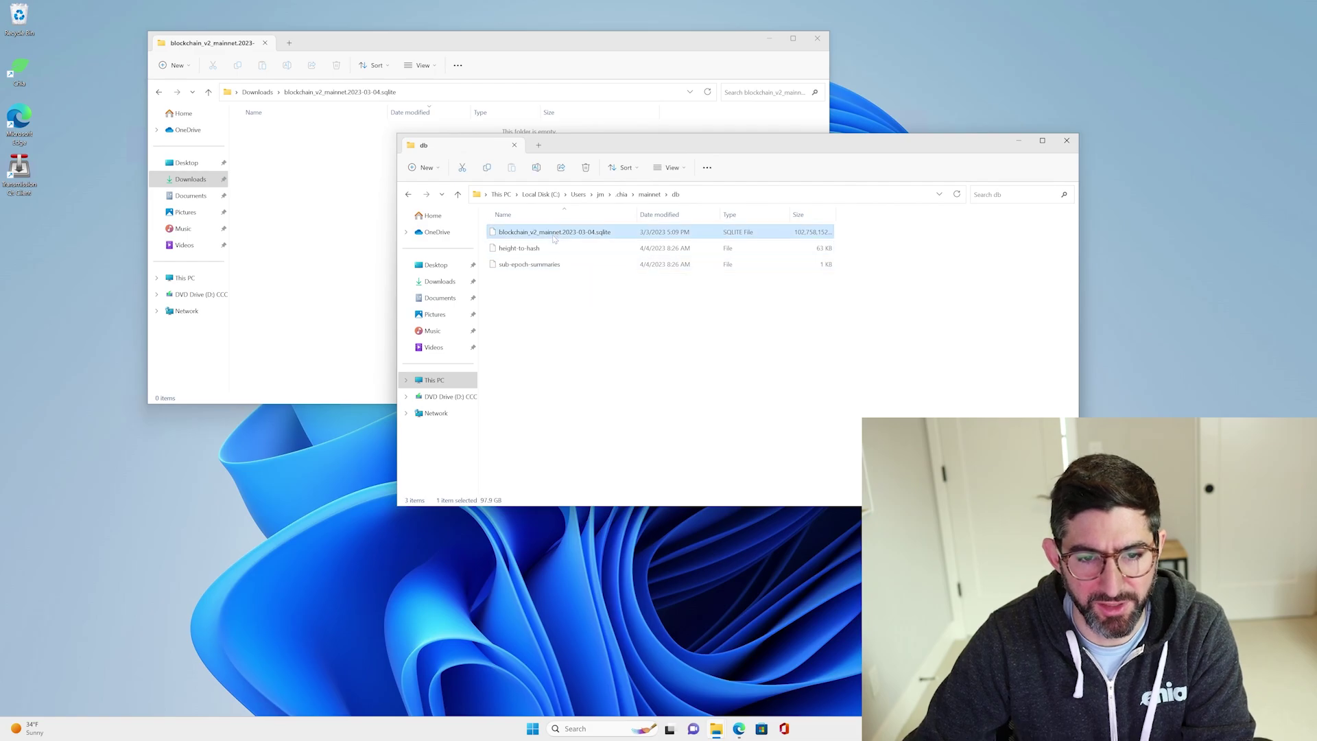
click(536, 169)
drag(562, 232, 594, 232)
key(BackSpace)
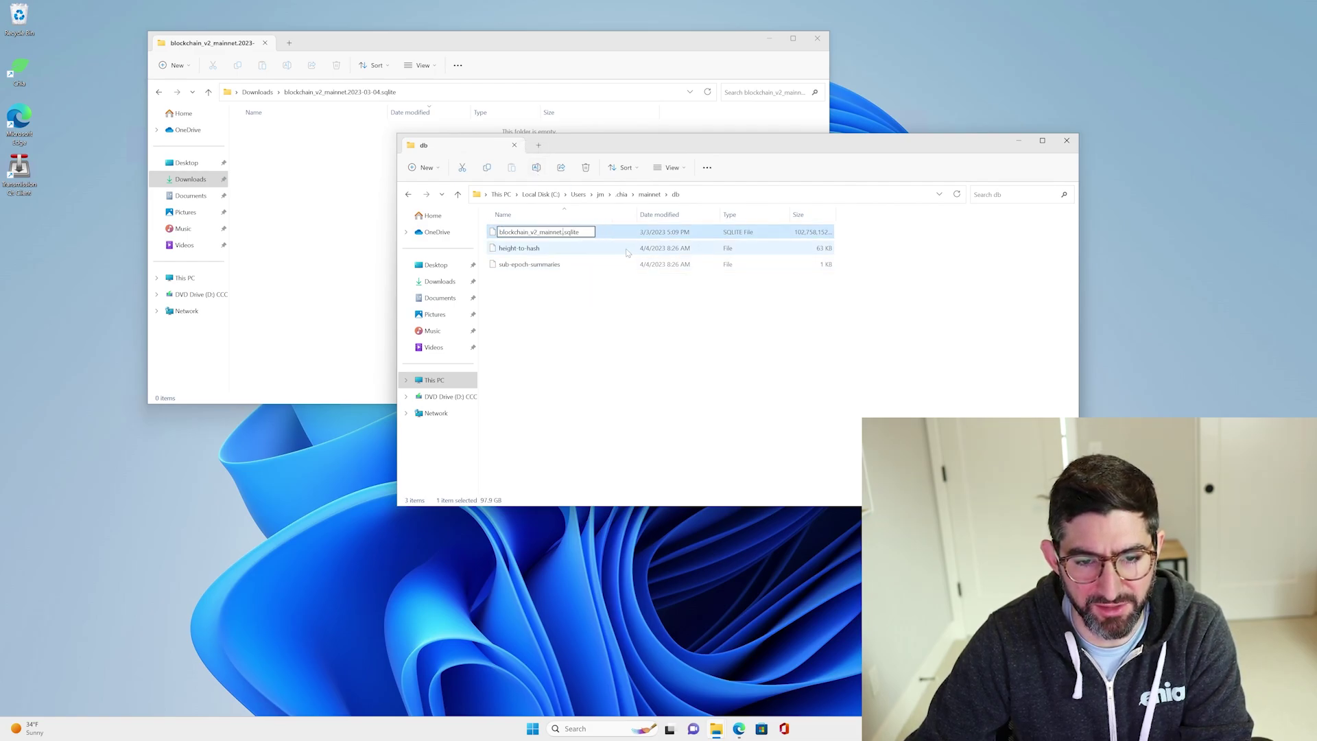
click(625, 323)
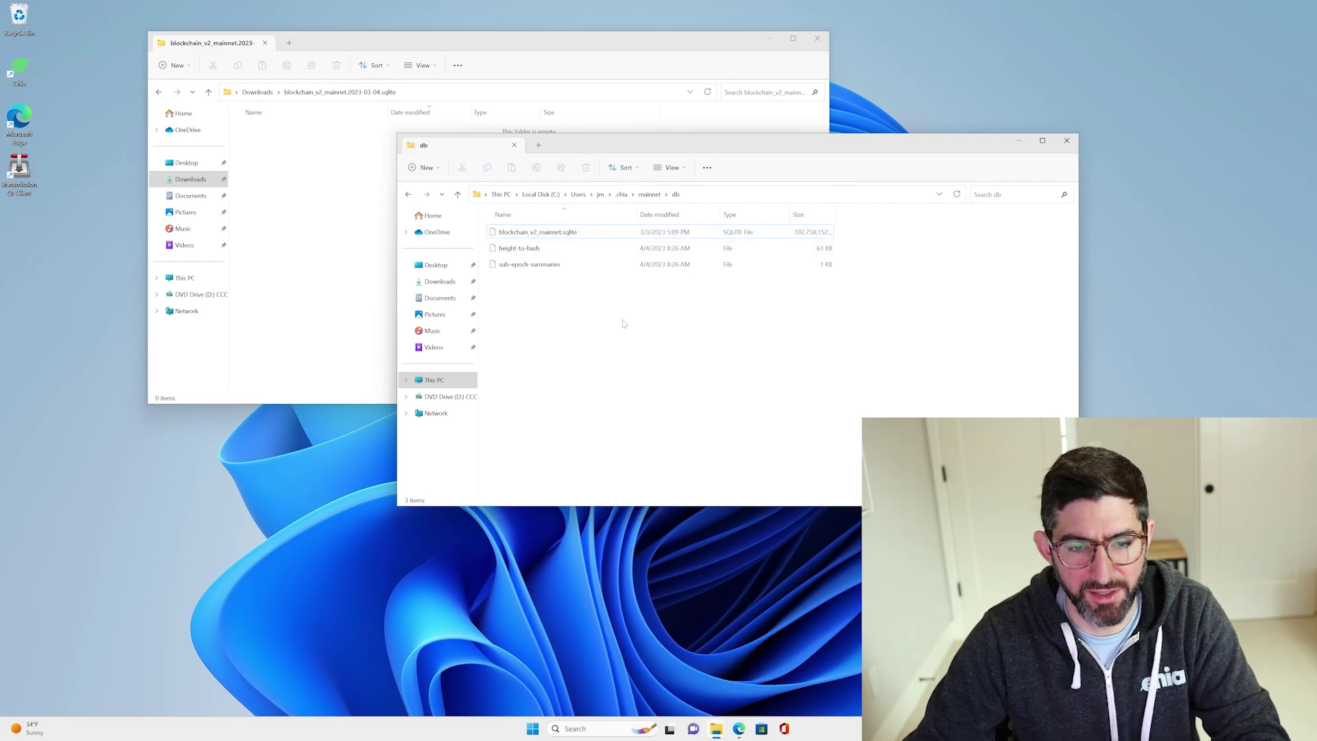
Launch the Chia client and check the sync status on its Full Node page
key(super)
text(chia)
key(Escape)
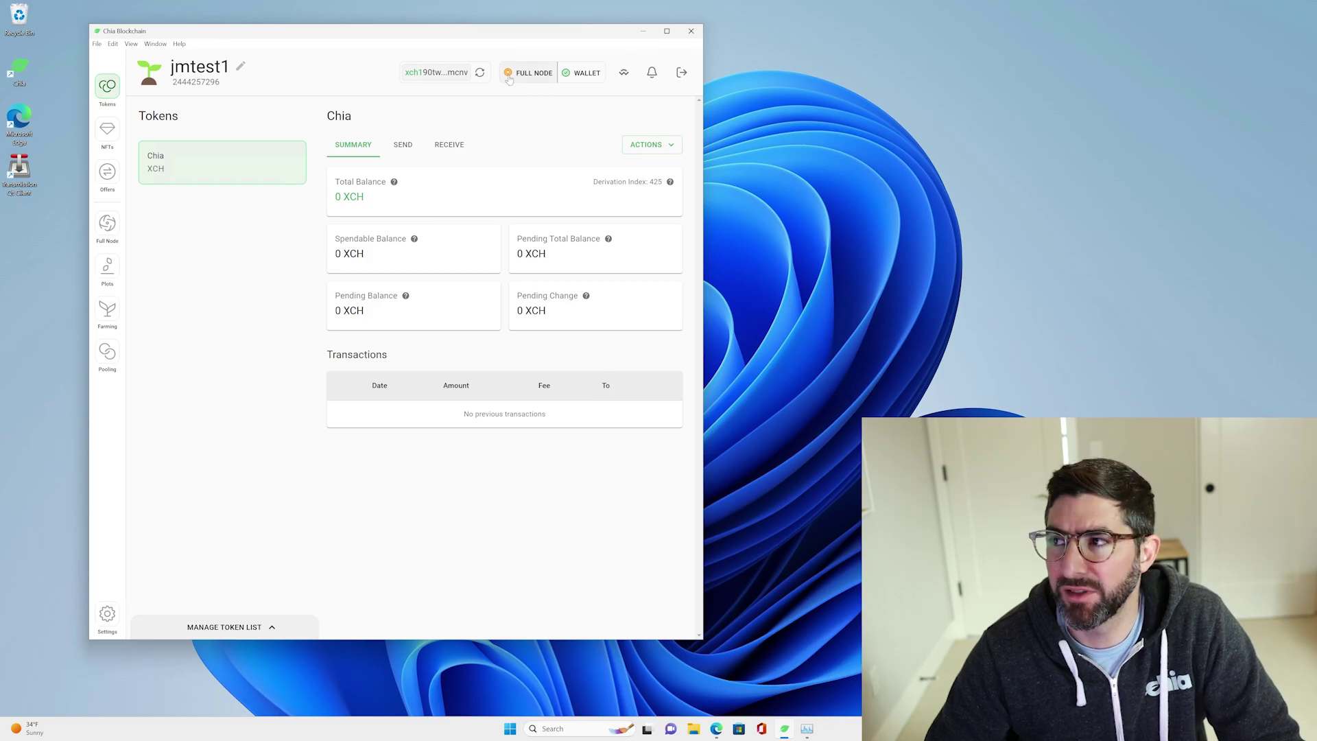
click(110, 227)
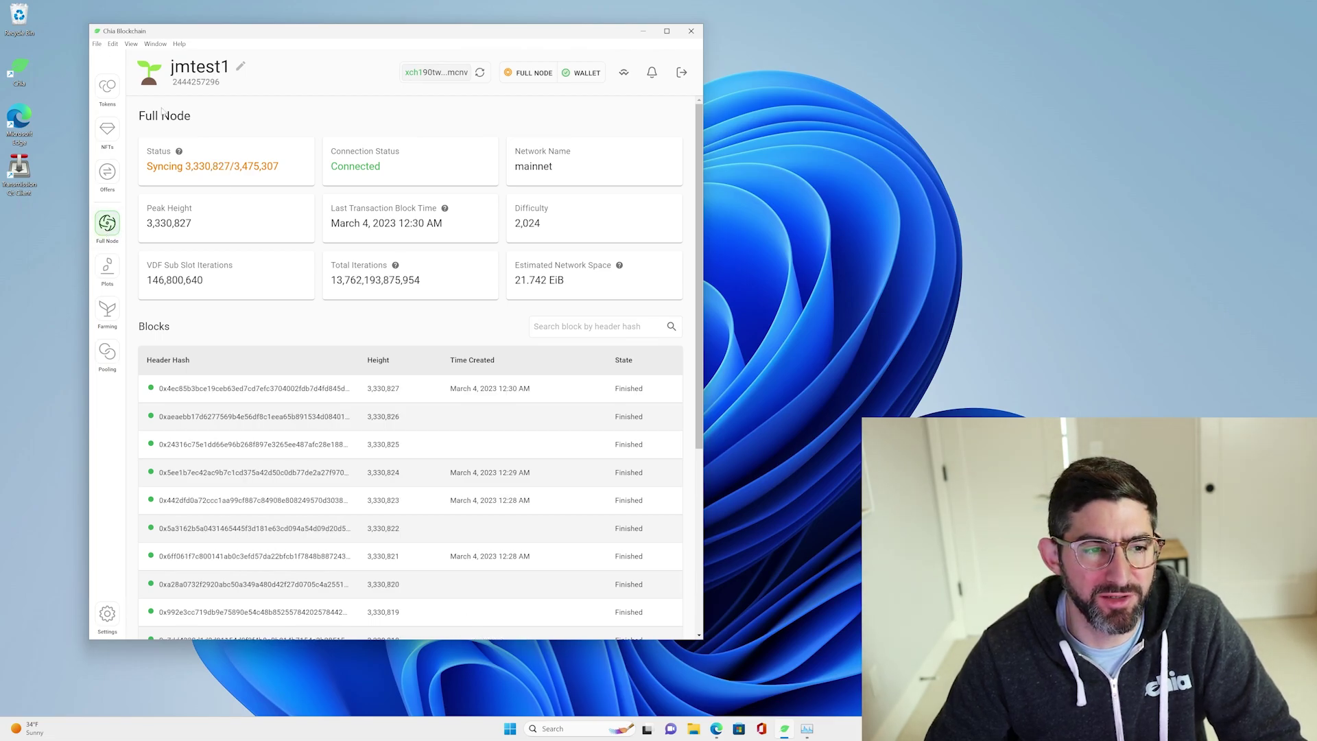
Set the Chia client's appearance to Dark and return to the Full Node page
click(114, 621)
click(356, 250)
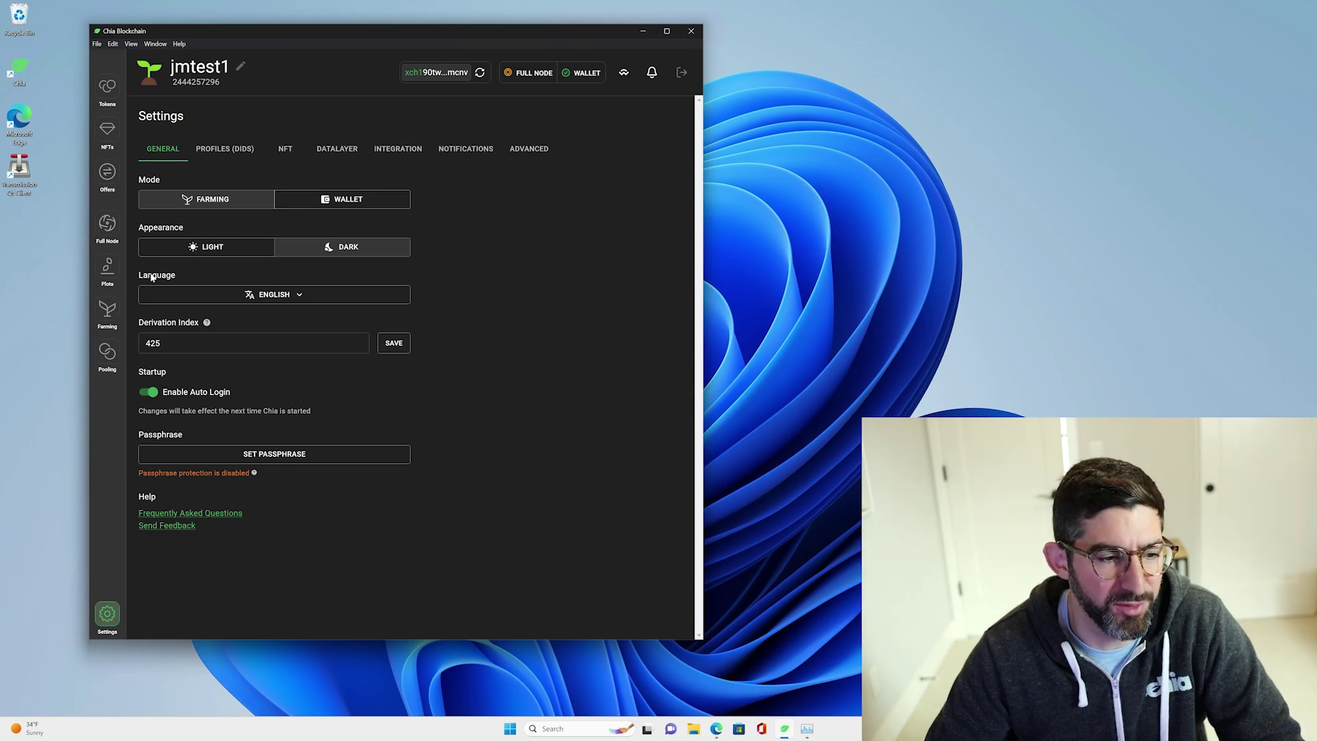
click(107, 225)
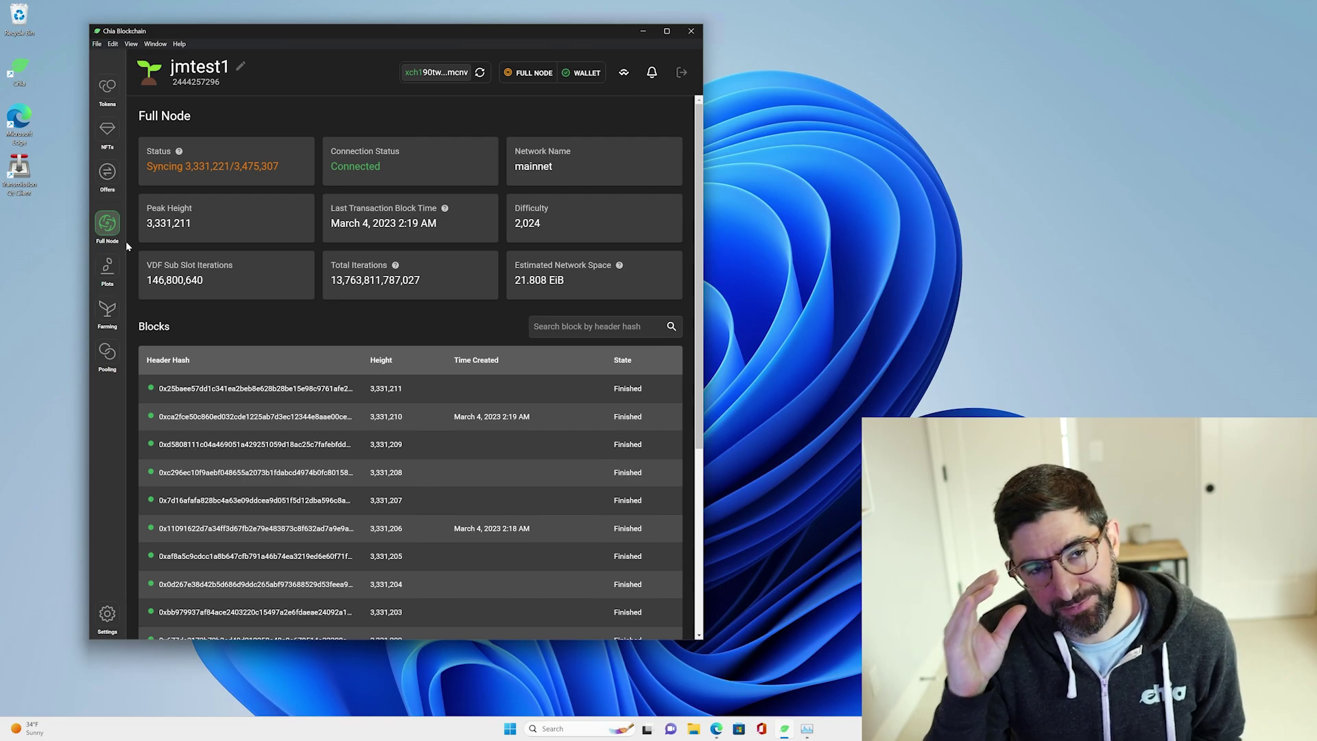
Look over the plotting manager and the pooling page in the Chia client
click(107, 269)
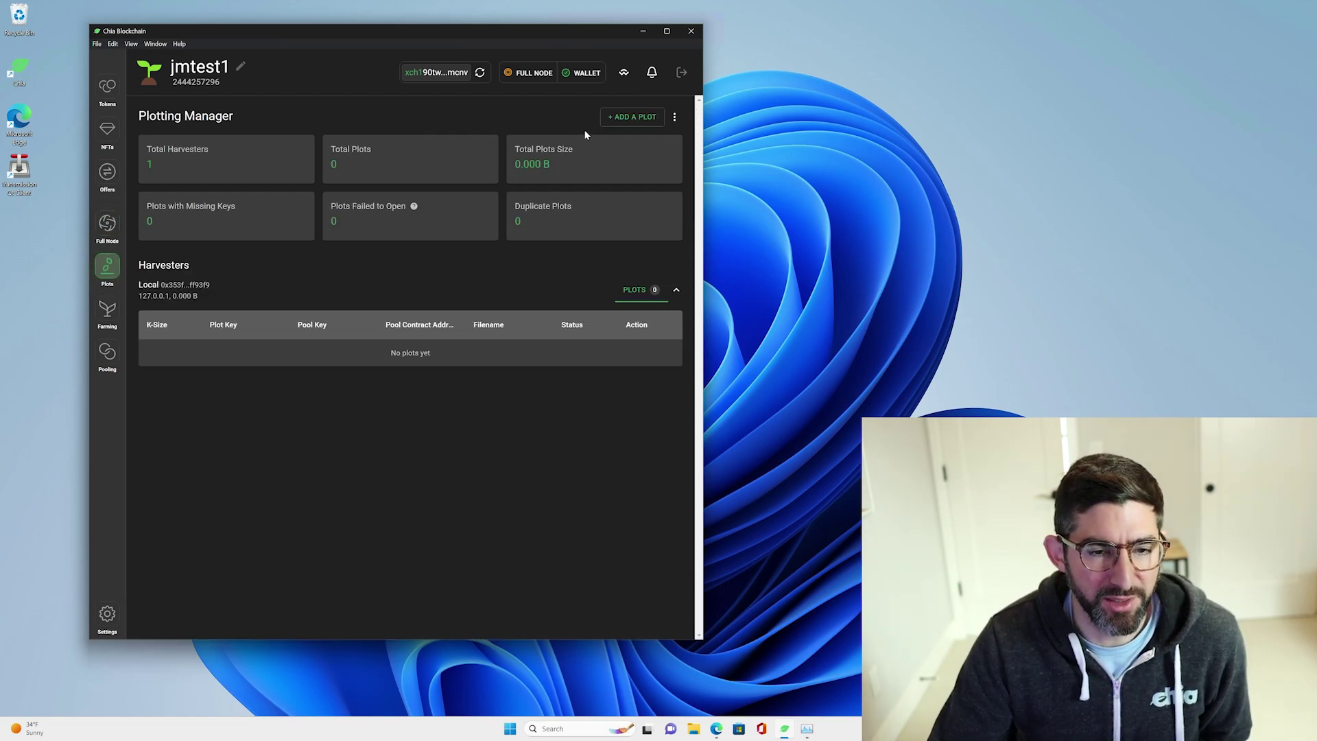
click(109, 357)
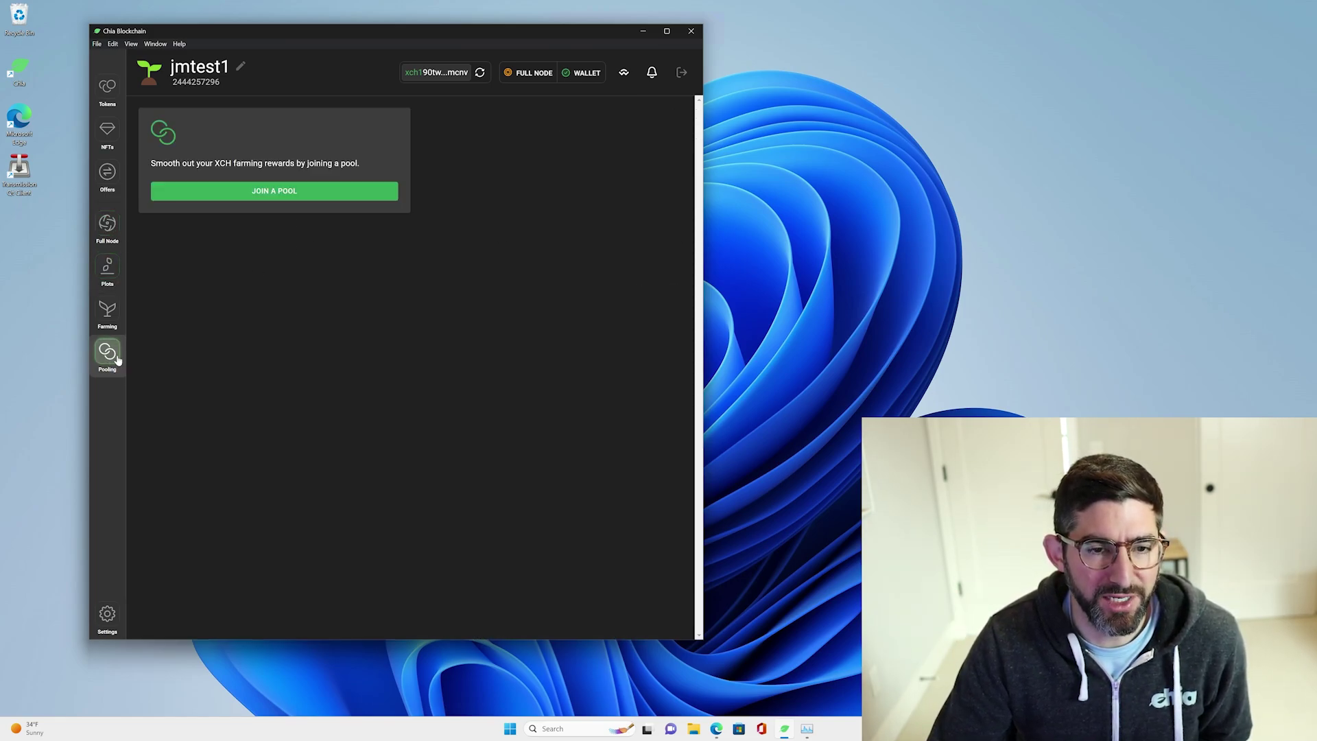
click(108, 269)
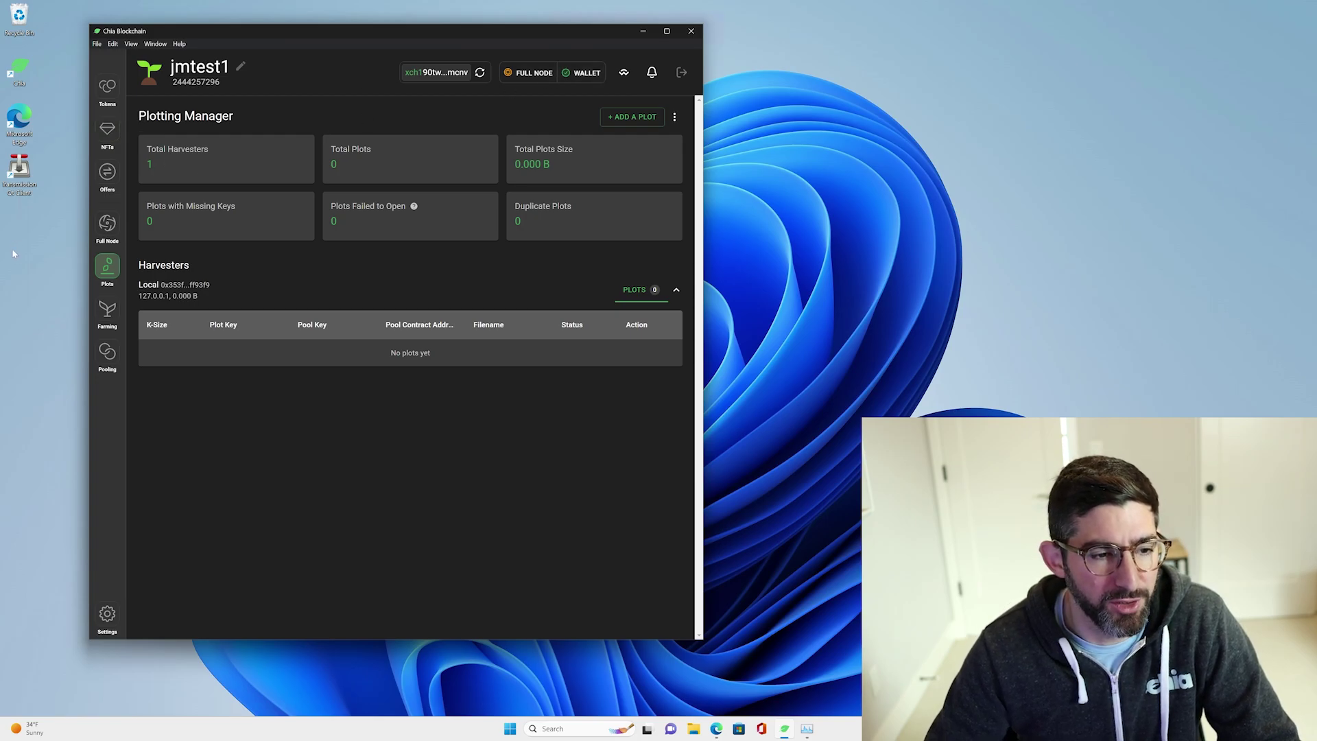
Copy the Chia wallet's receive address and paste it as the wallet address on the Chia Faucet page in Microsoft Edge
click(107, 86)
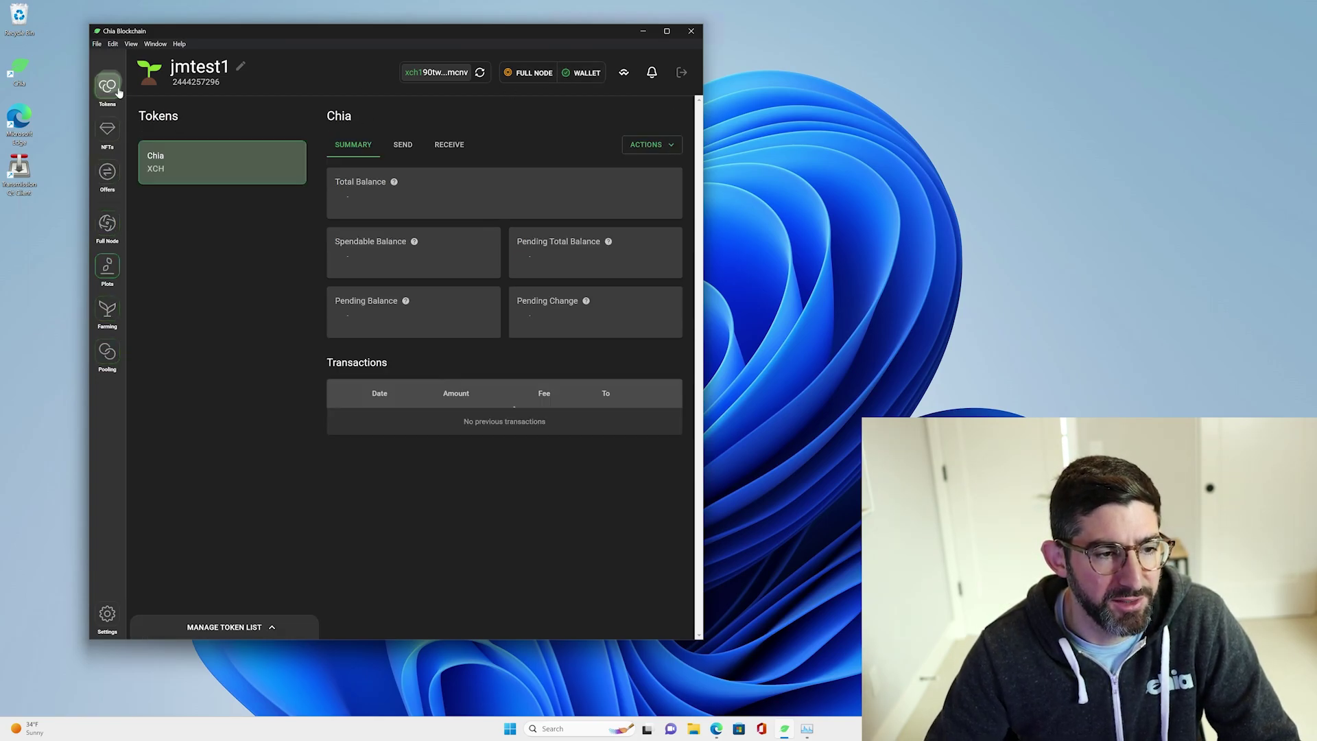
click(451, 147)
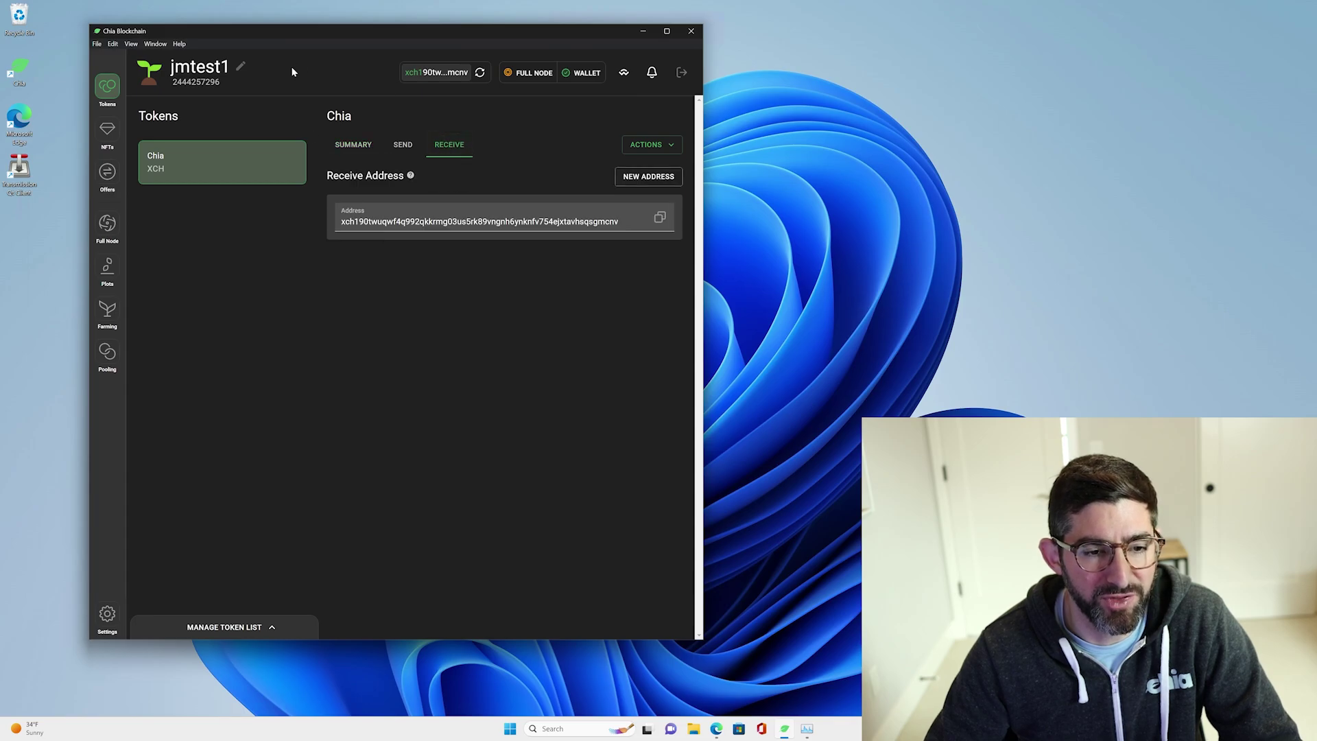
click(659, 220)
click(716, 728)
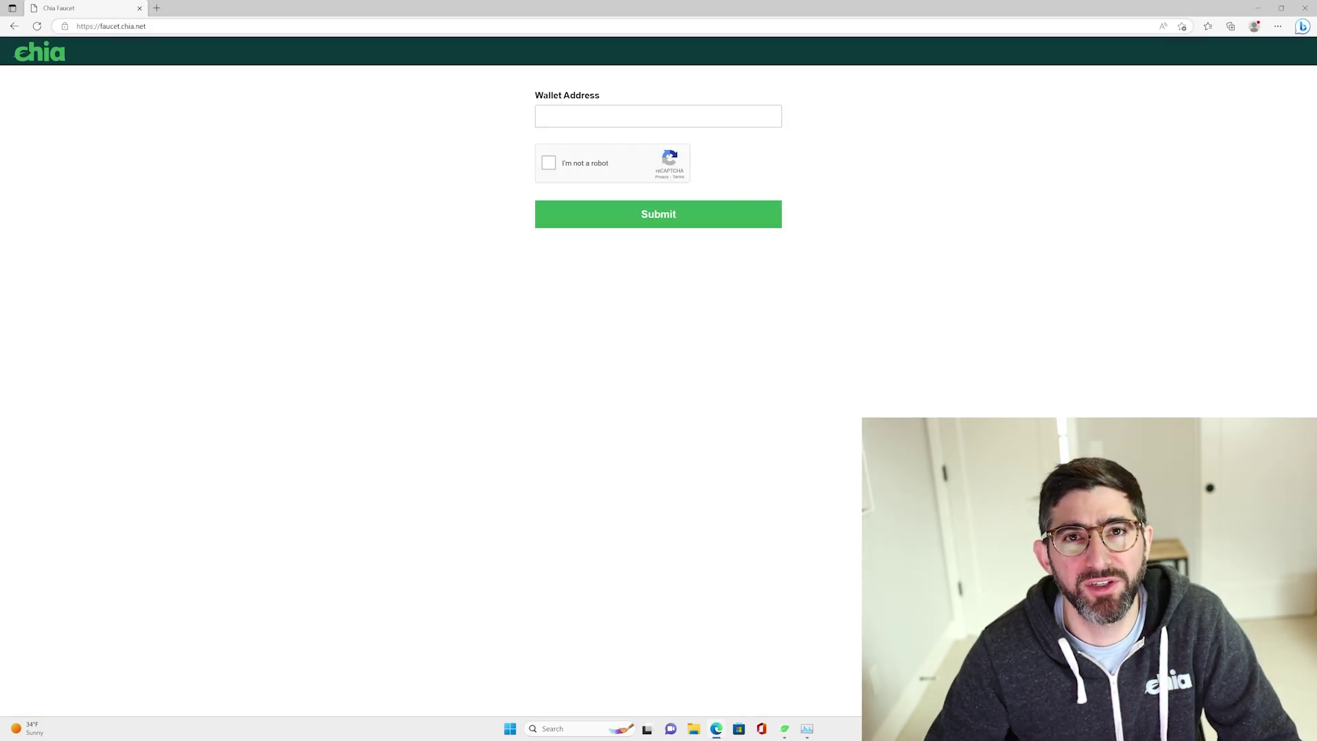
click(597, 117)
key(ctrl+v)
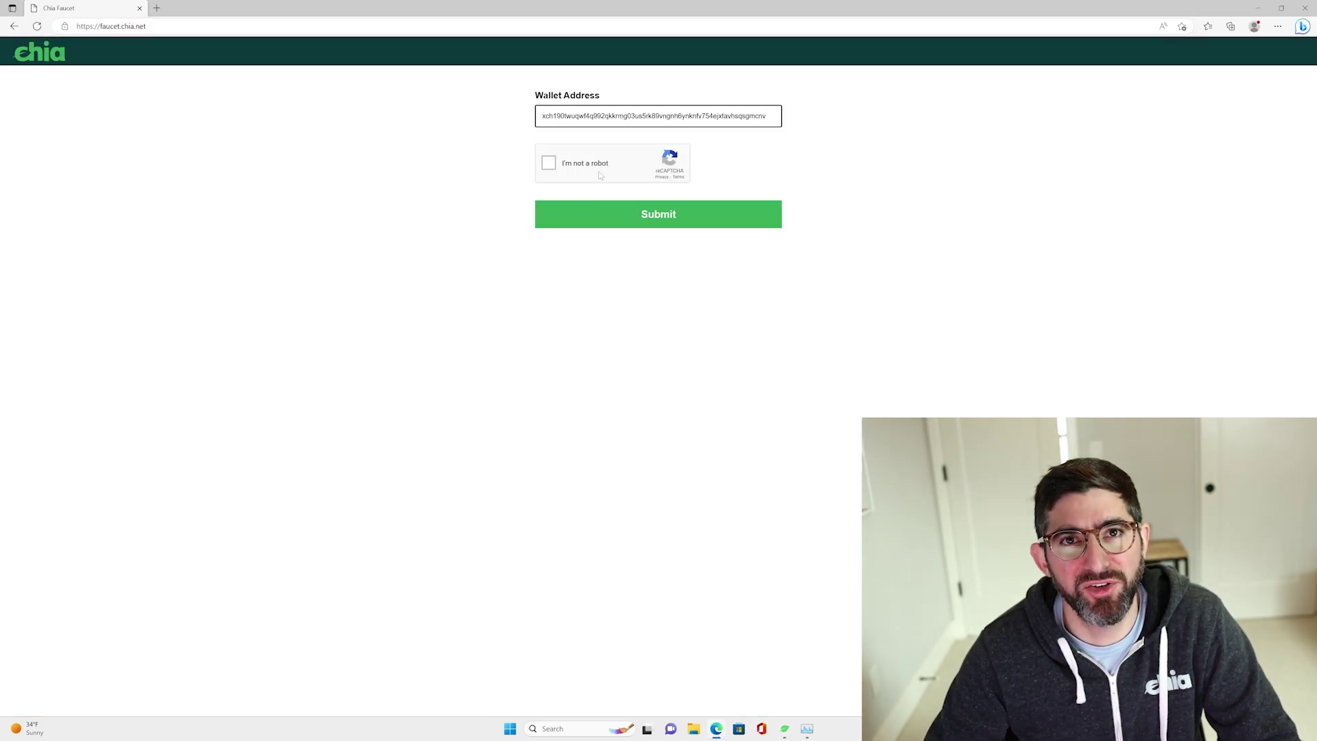
Complete the reCAPTCHA by selecting all squares with motorcycles, and submit the faucet request
click(548, 163)
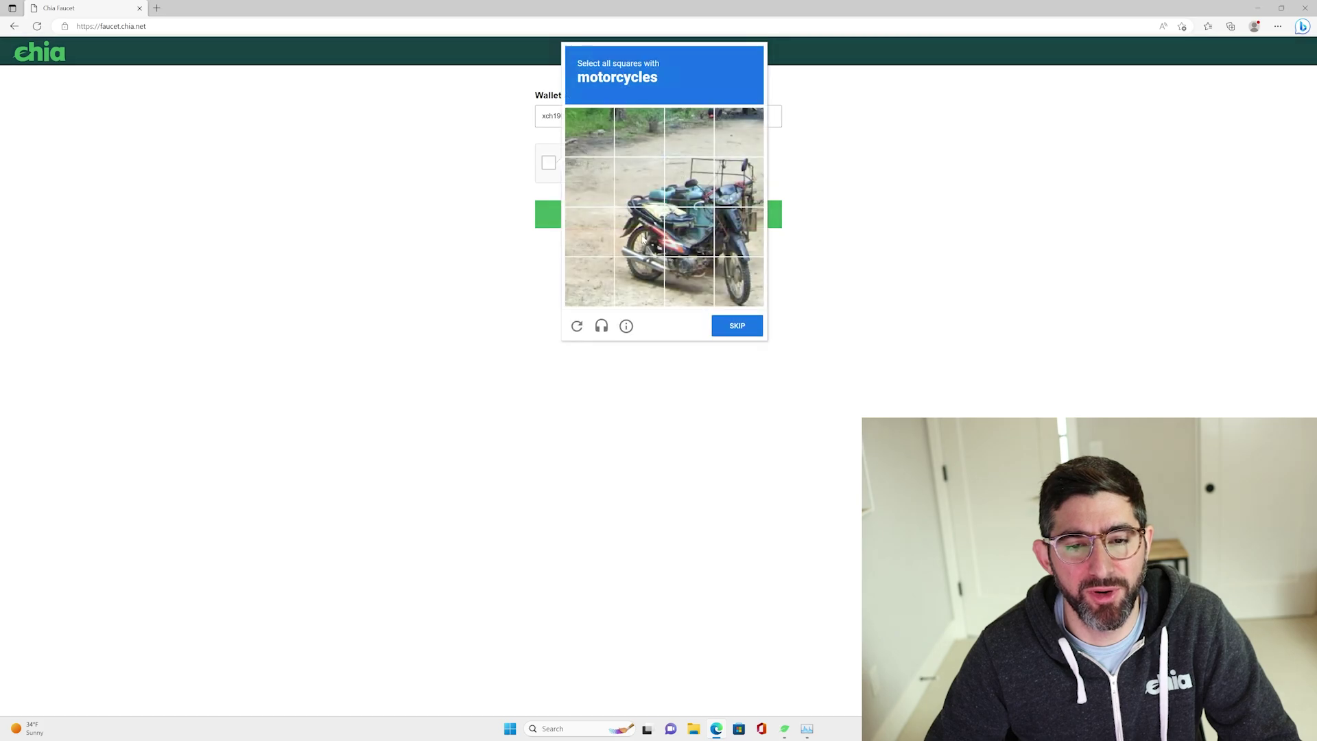
click(637, 174)
click(640, 231)
click(689, 181)
click(689, 231)
click(739, 181)
click(738, 231)
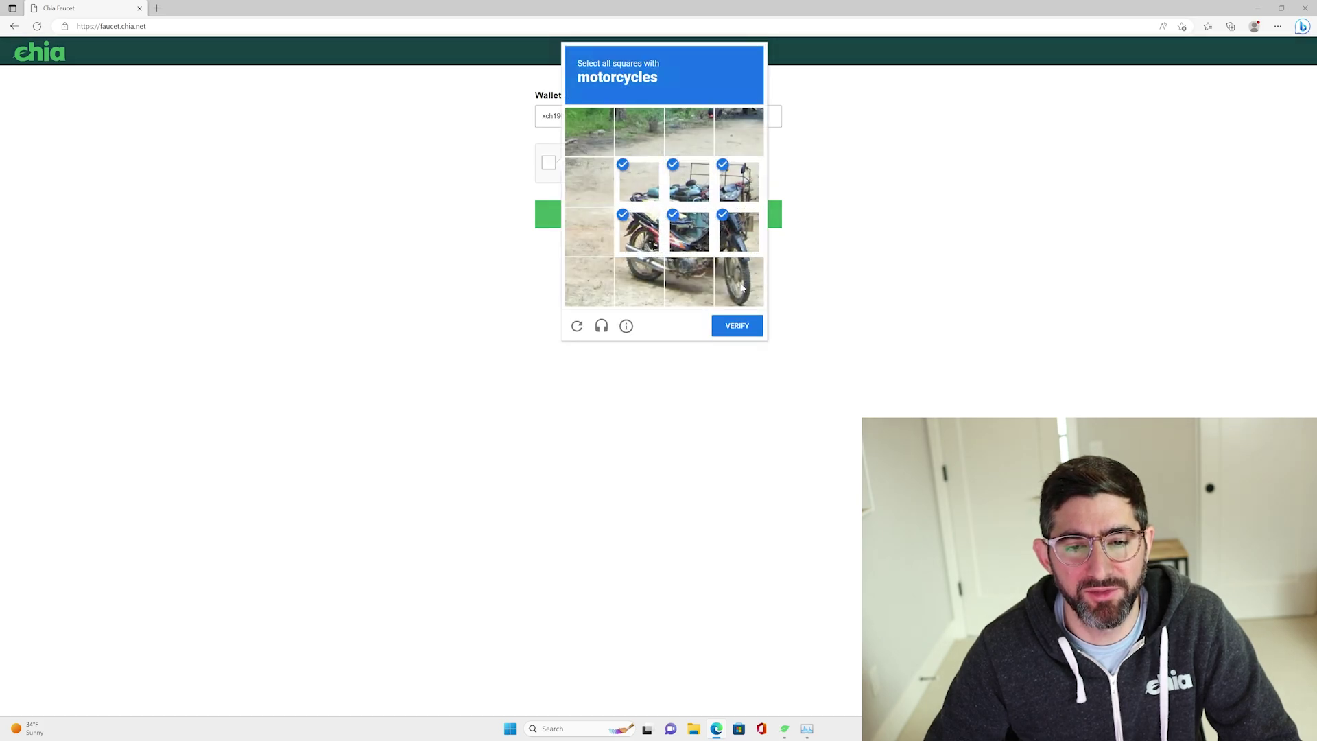
click(739, 282)
click(652, 287)
click(689, 296)
click(737, 326)
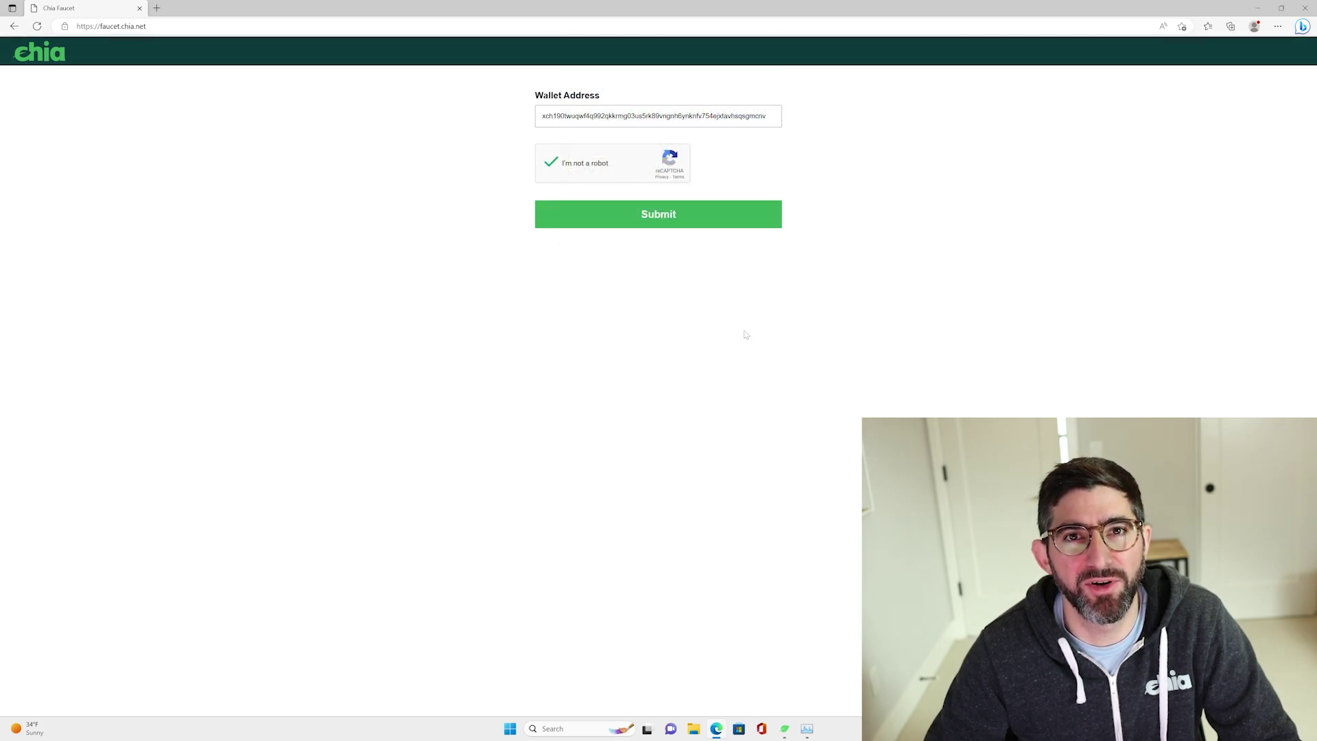
click(665, 216)
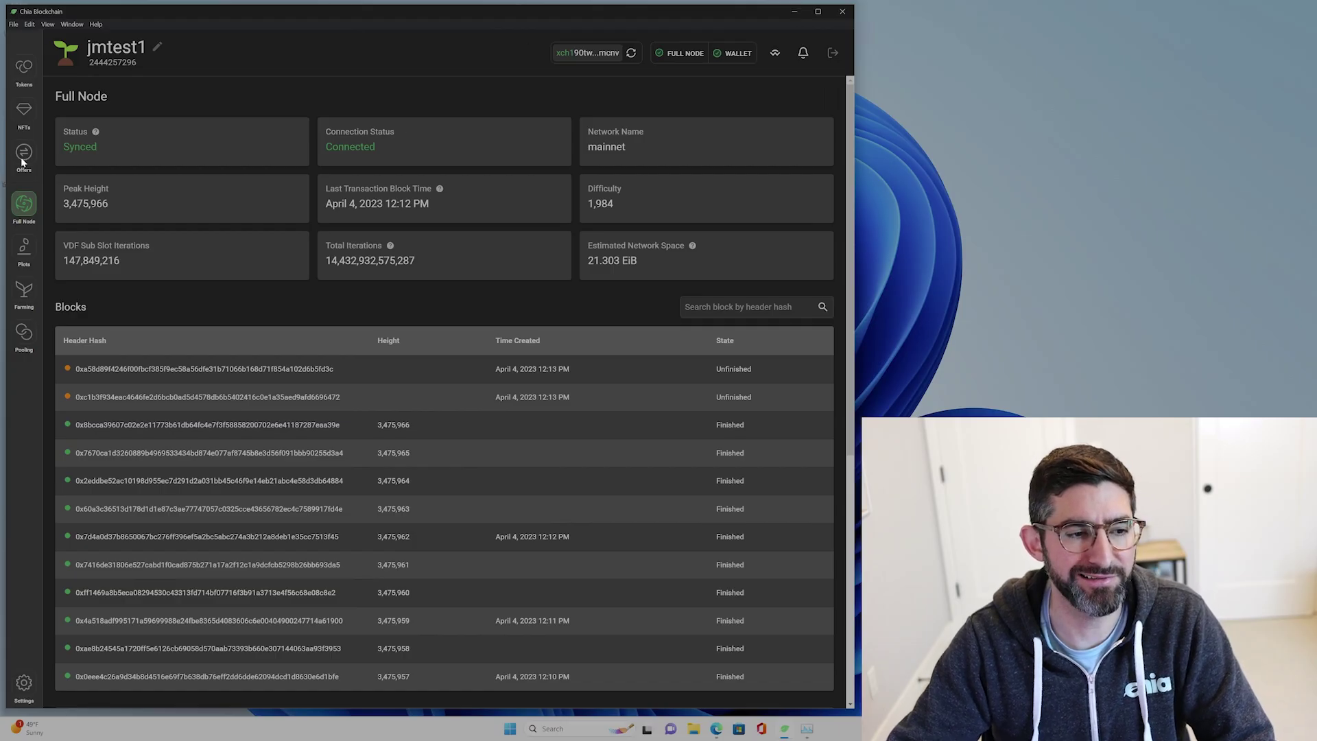
Examine the Chia client's full node status, peak height and peer connections, and the wallet's balance and transactions
click(24, 154)
click(29, 216)
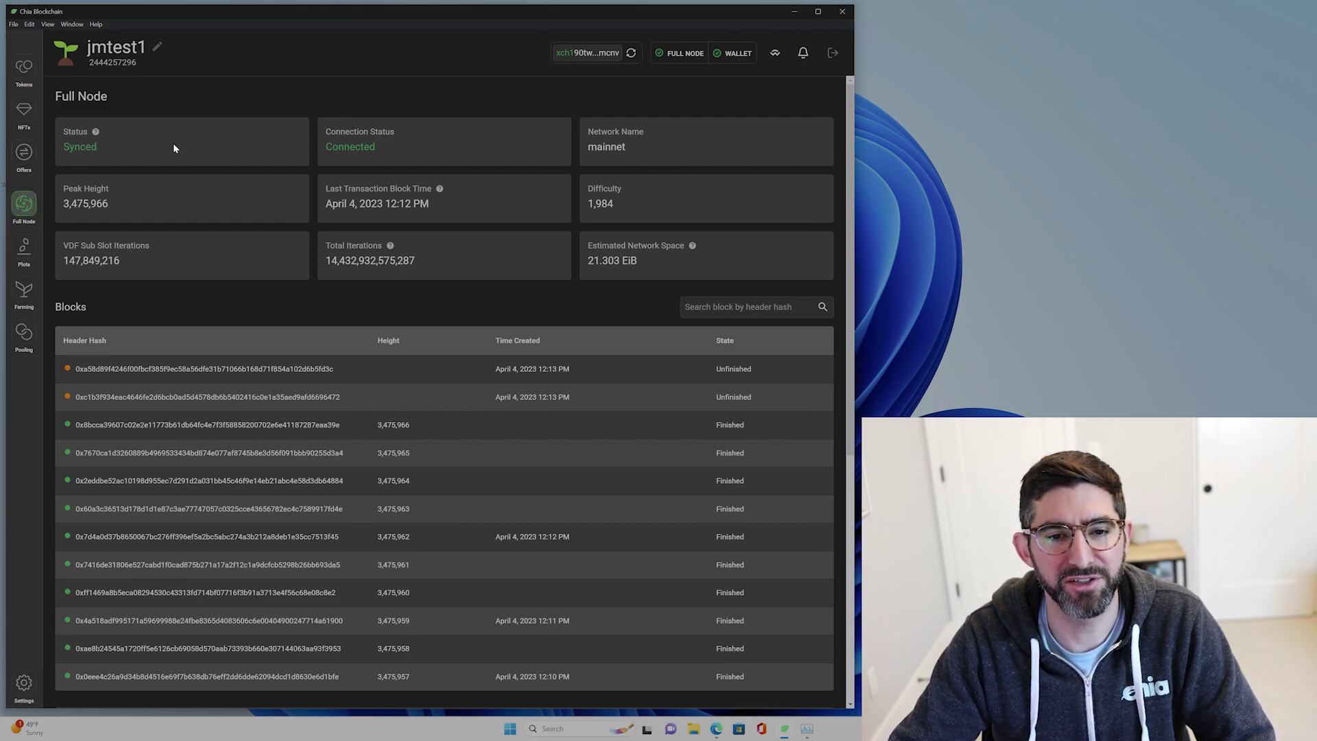
drag(67, 204, 125, 211)
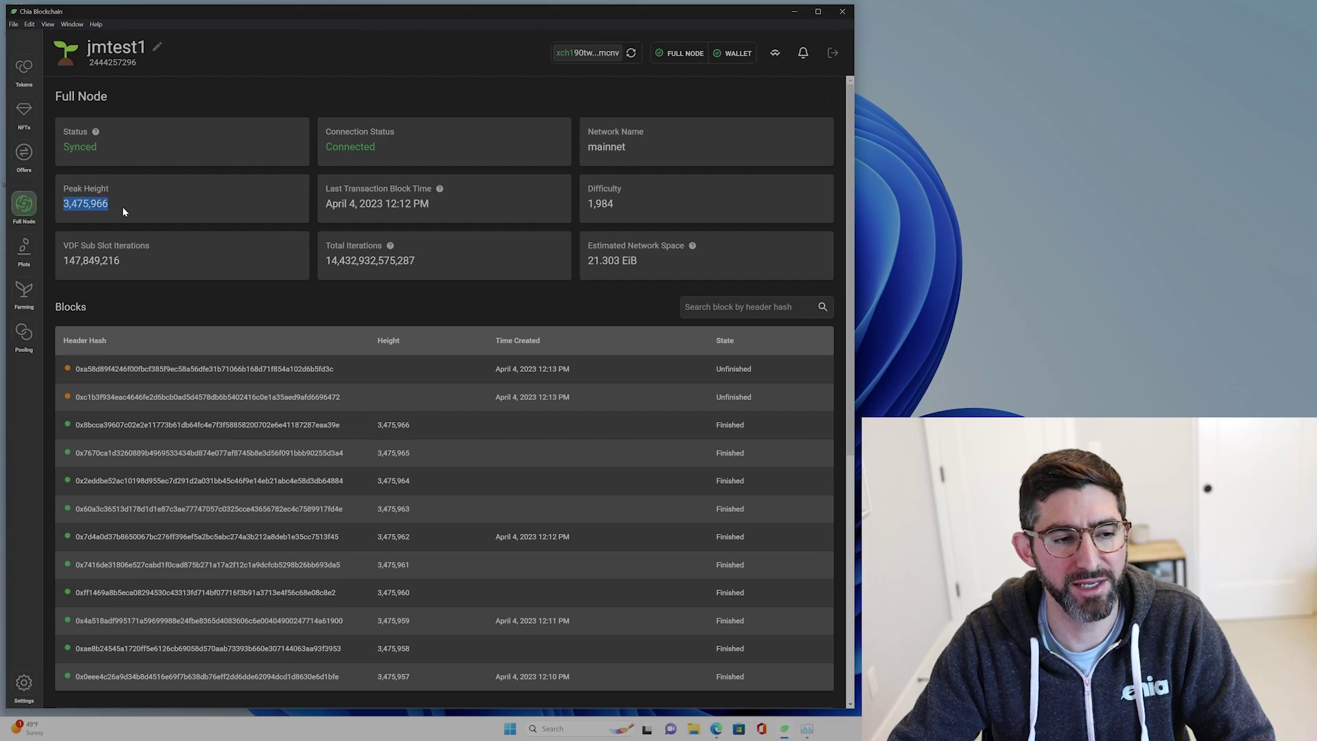
scroll(411, 464, down, 5)
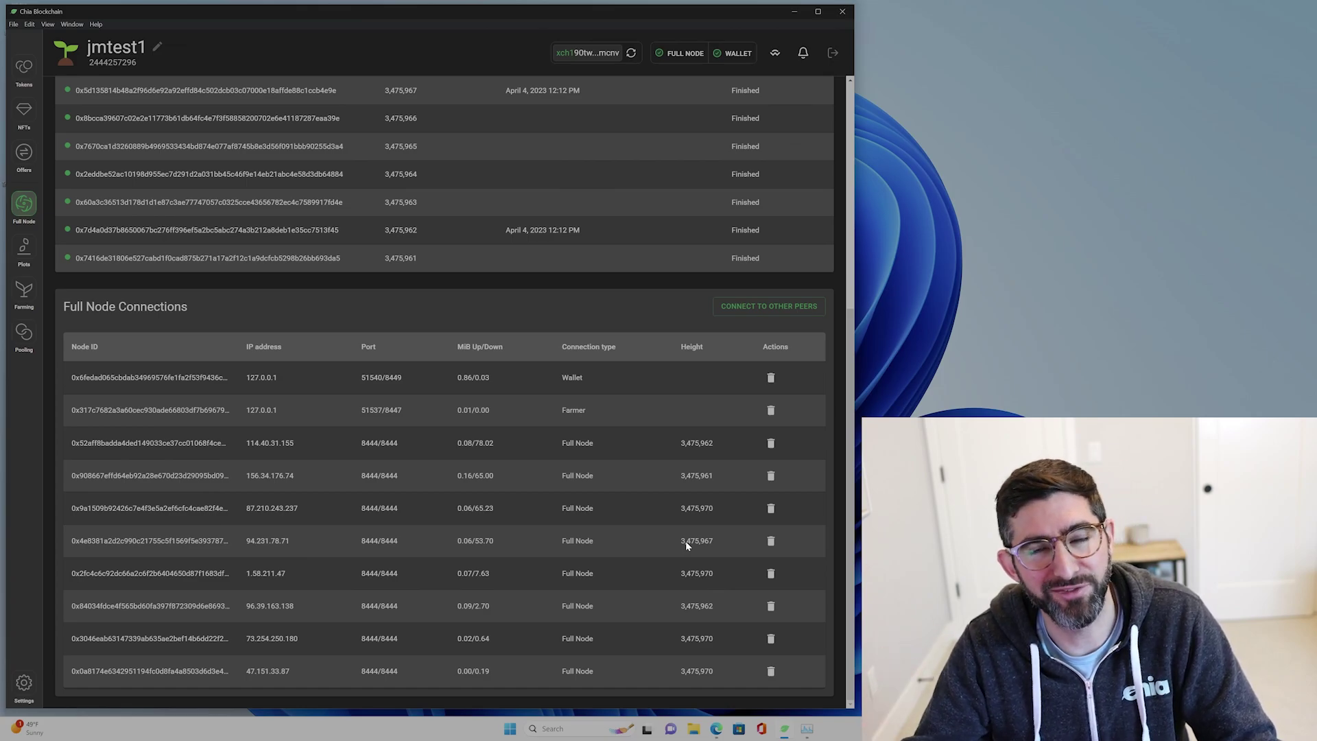
scroll(423, 449, up, 5)
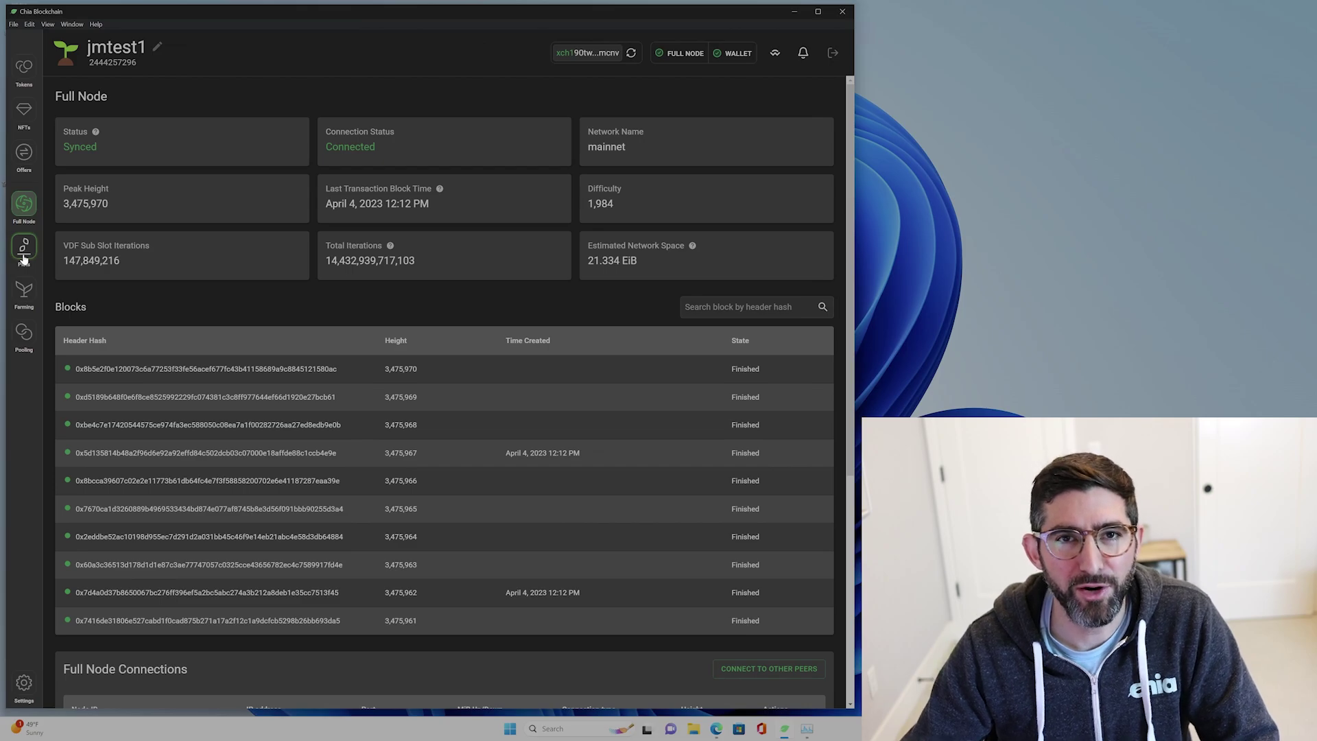
click(24, 66)
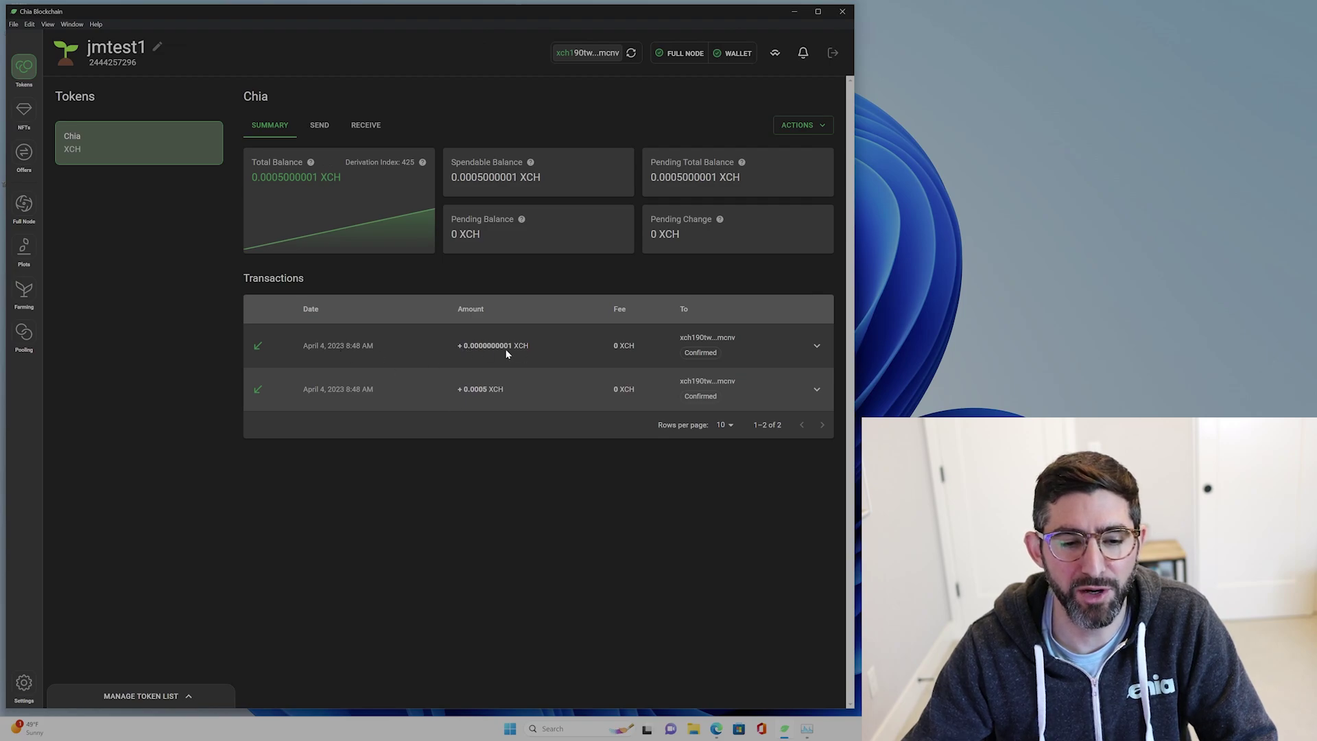
Start joining a pool on the pooling page and choose to connect to a pool rather than self pool
click(22, 337)
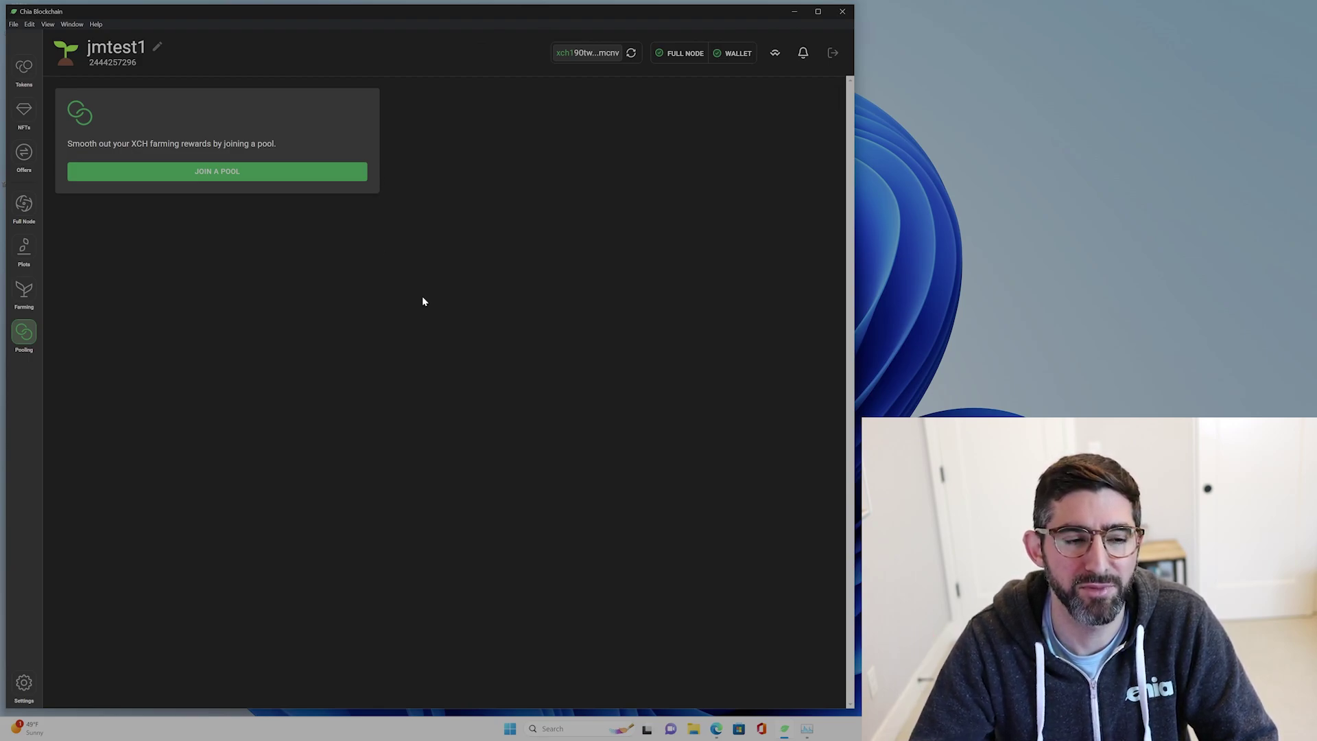
click(257, 176)
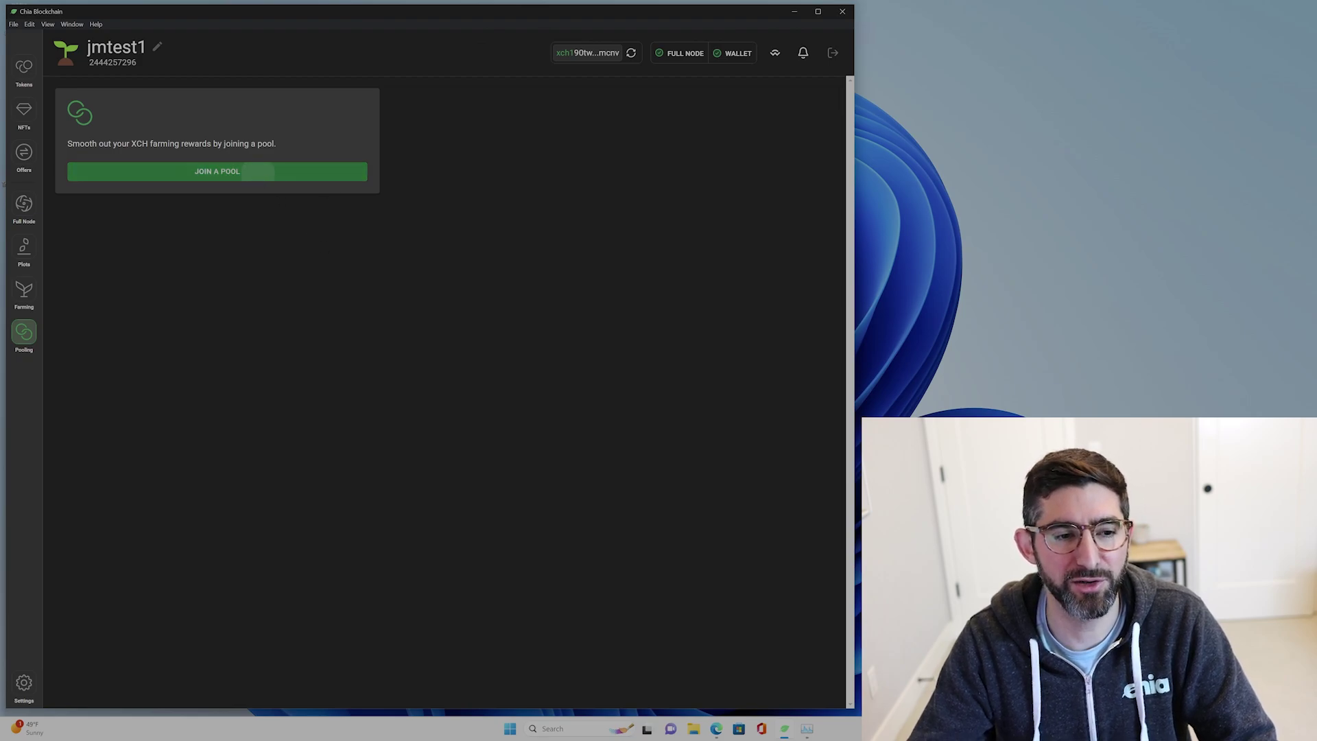
click(130, 240)
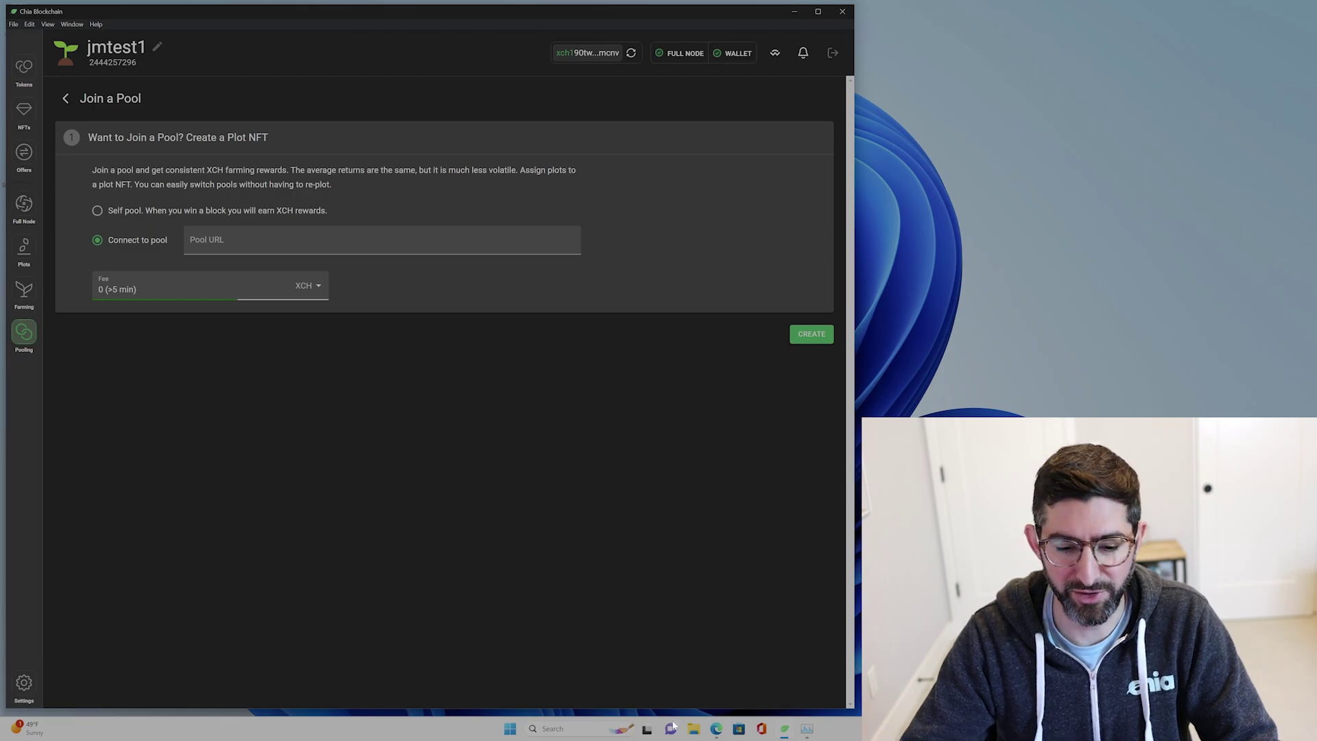
In Microsoft Edge, open pool.space in a new tab and copy the Americas address from Space Pool's joining instructions
click(717, 669)
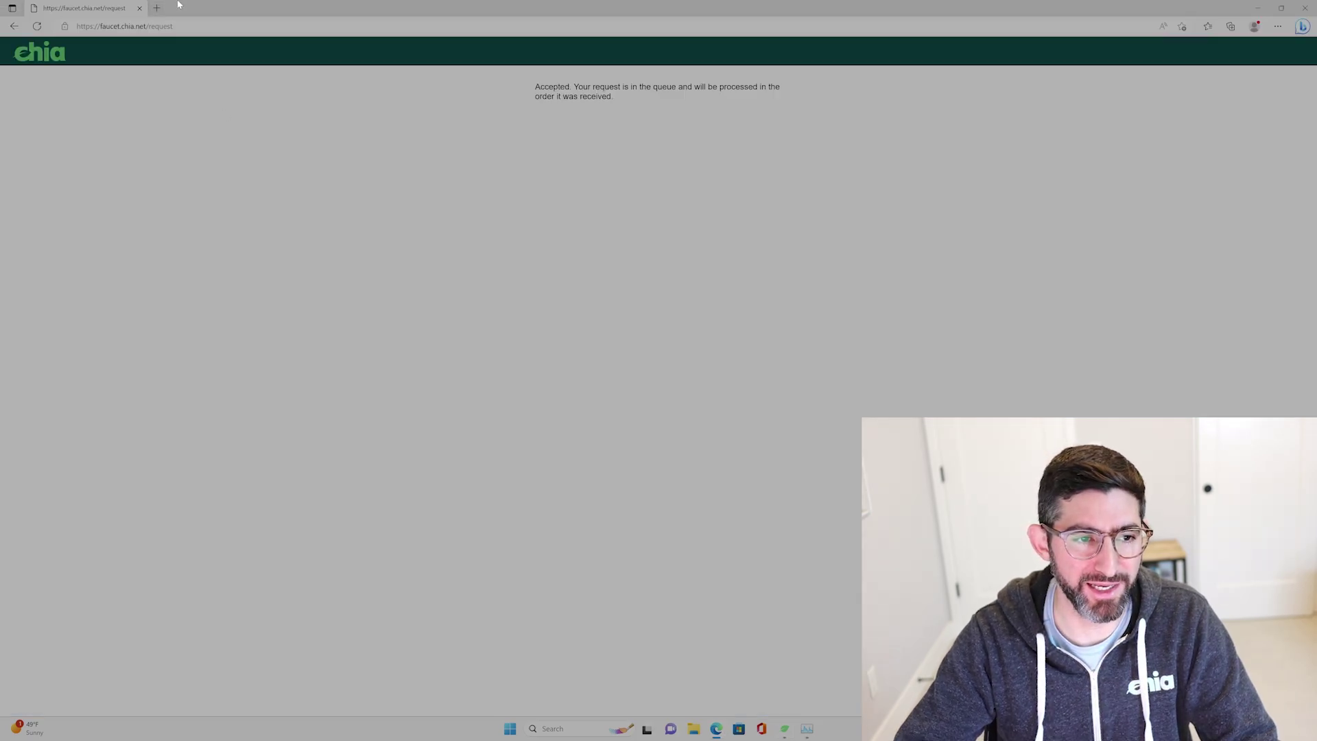
click(156, 8)
text(poo)
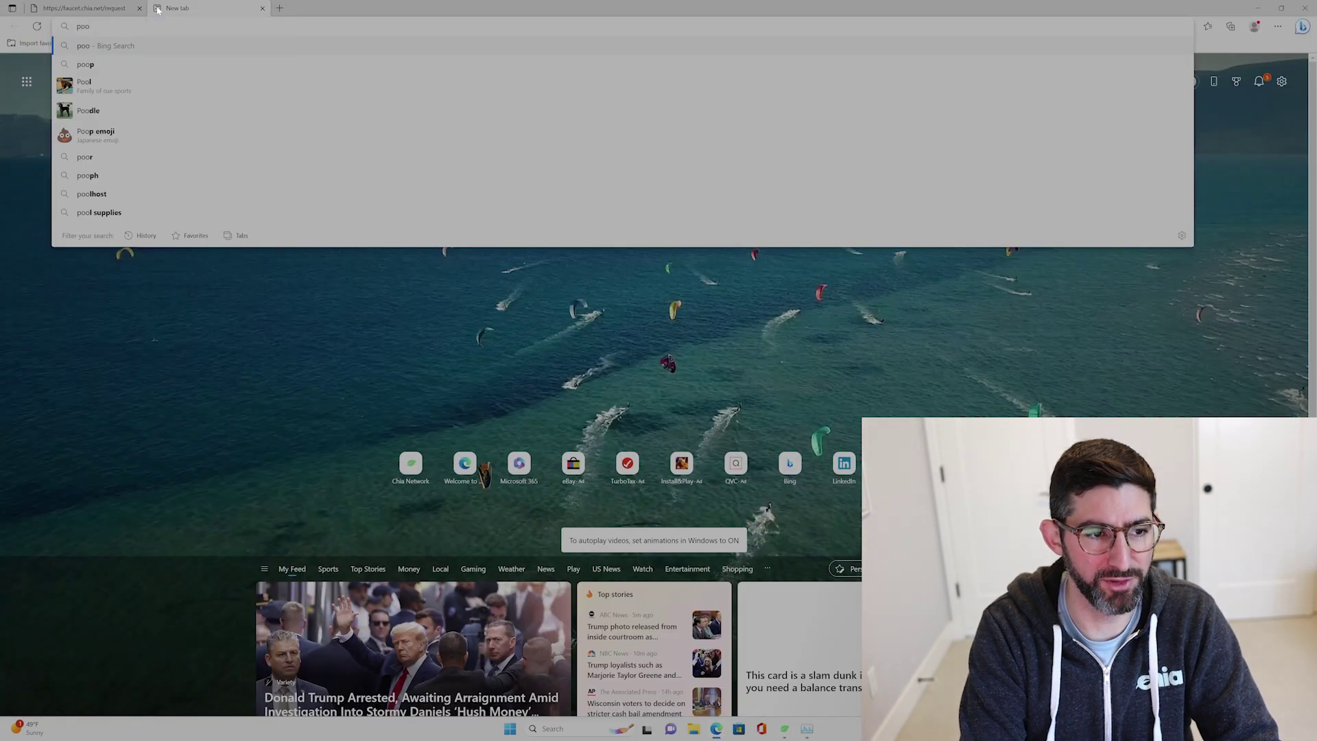
text(l.space)
key(Return)
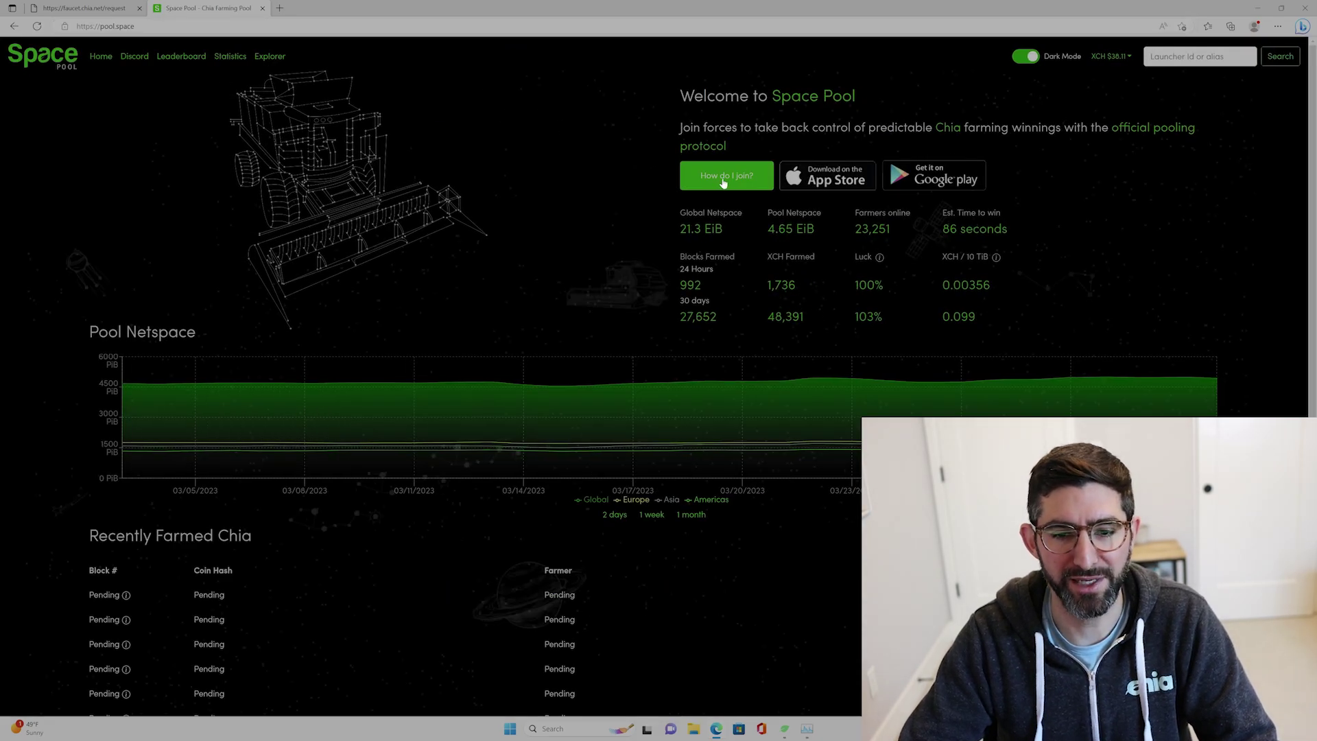
click(723, 179)
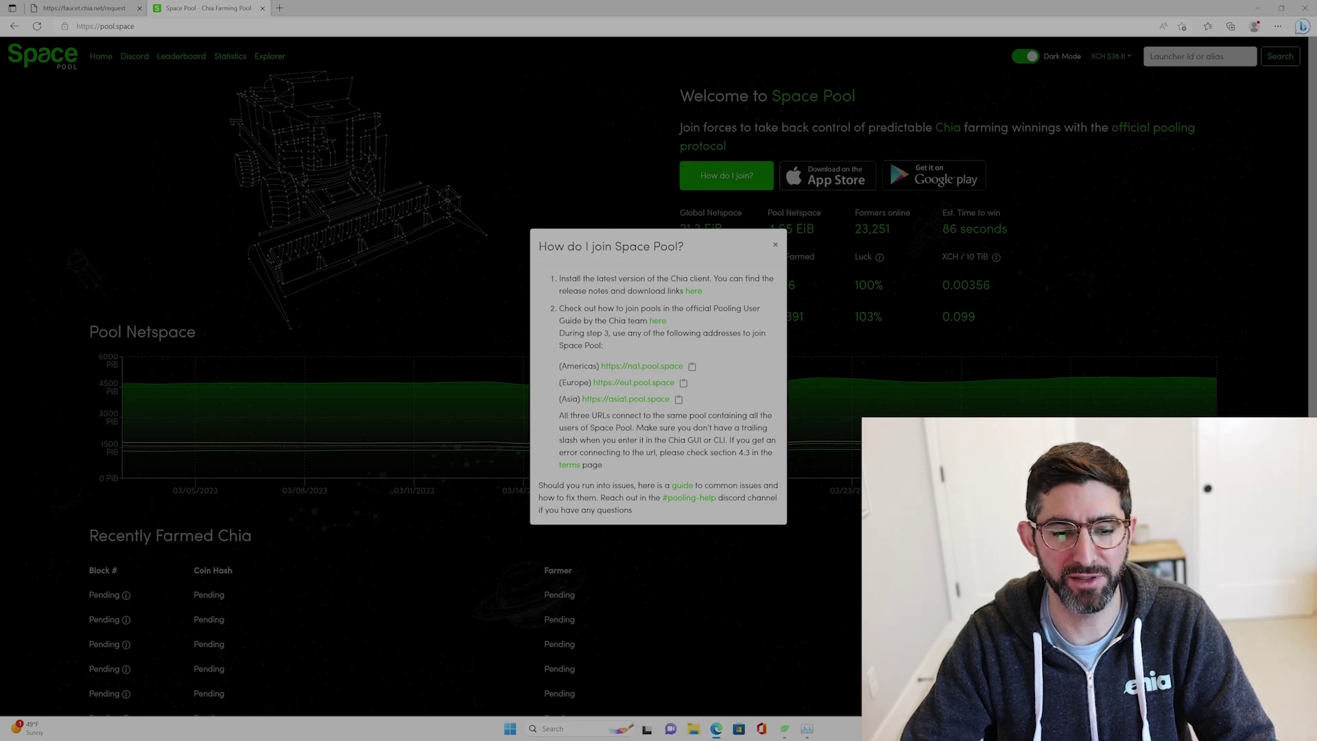
click(691, 369)
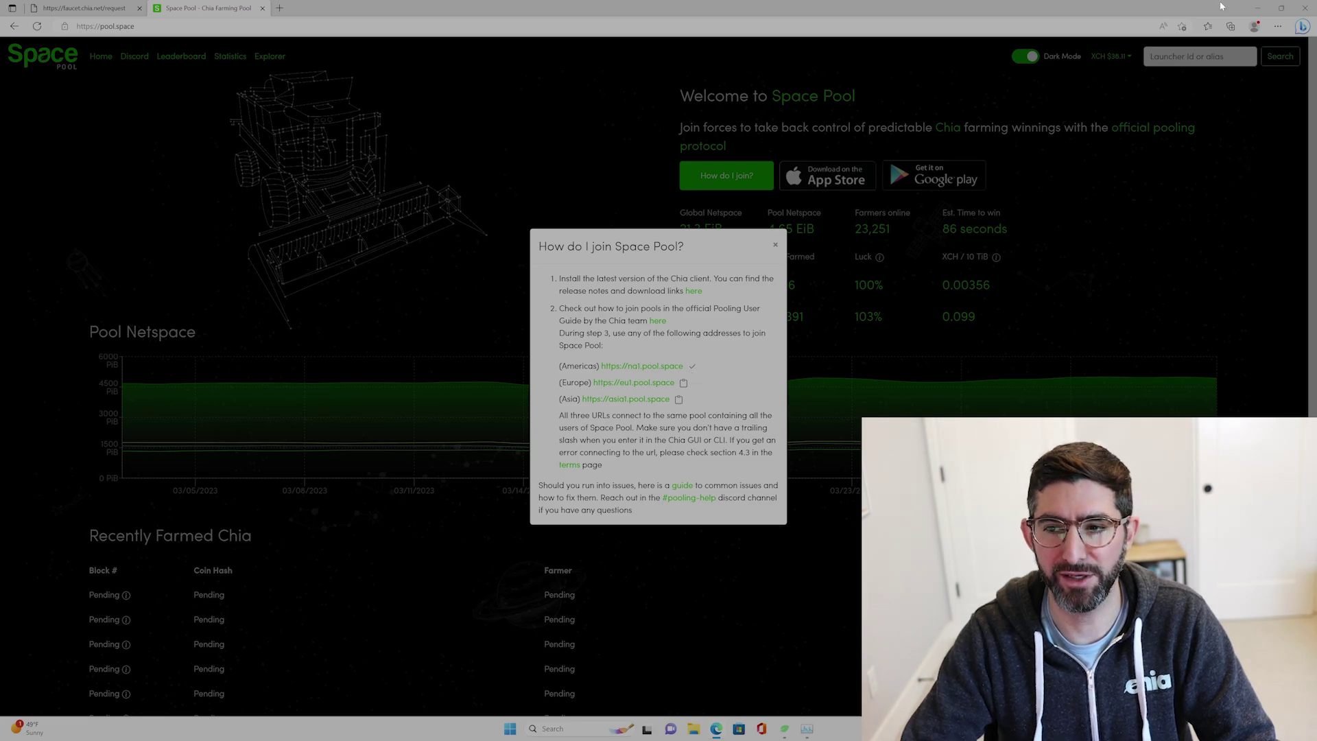
click(1257, 8)
click(329, 241)
text(https://na1.pool.space)
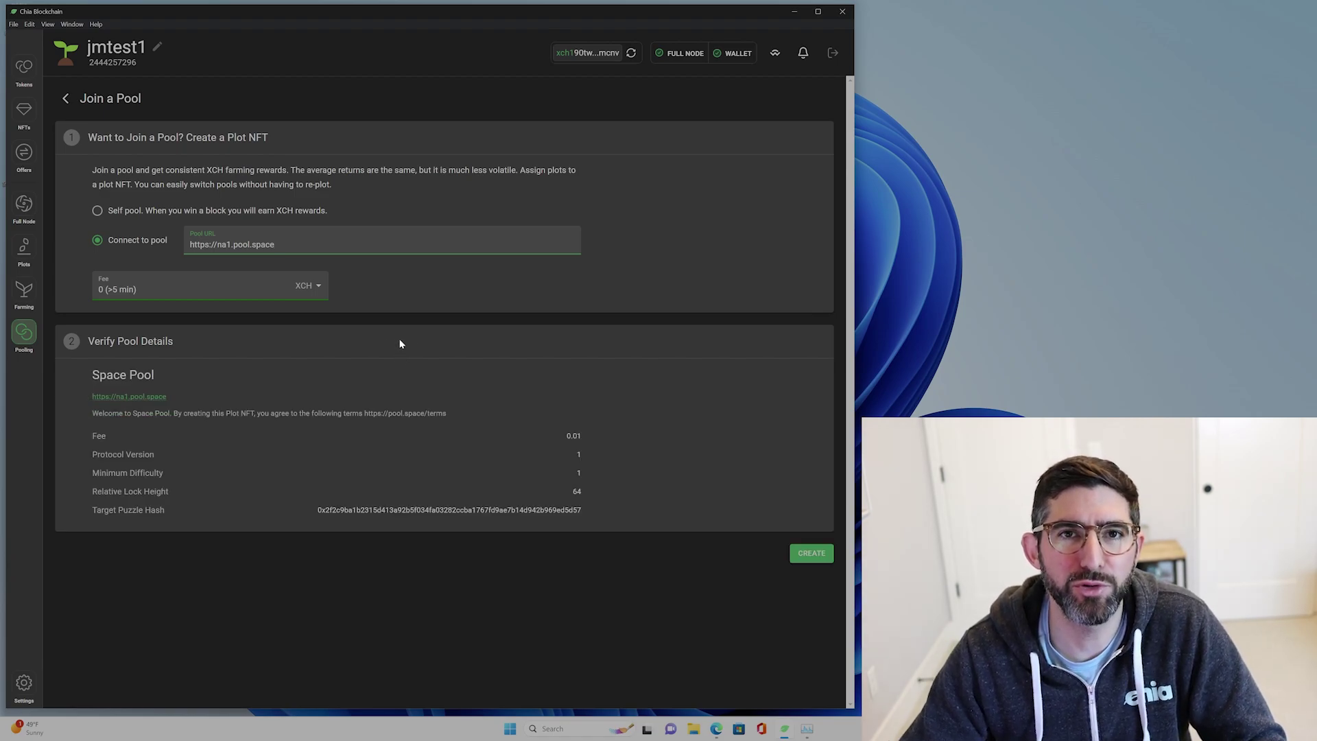
Set a custom transaction fee of 0.000000000005 XCH and create the plot NFT
click(180, 298)
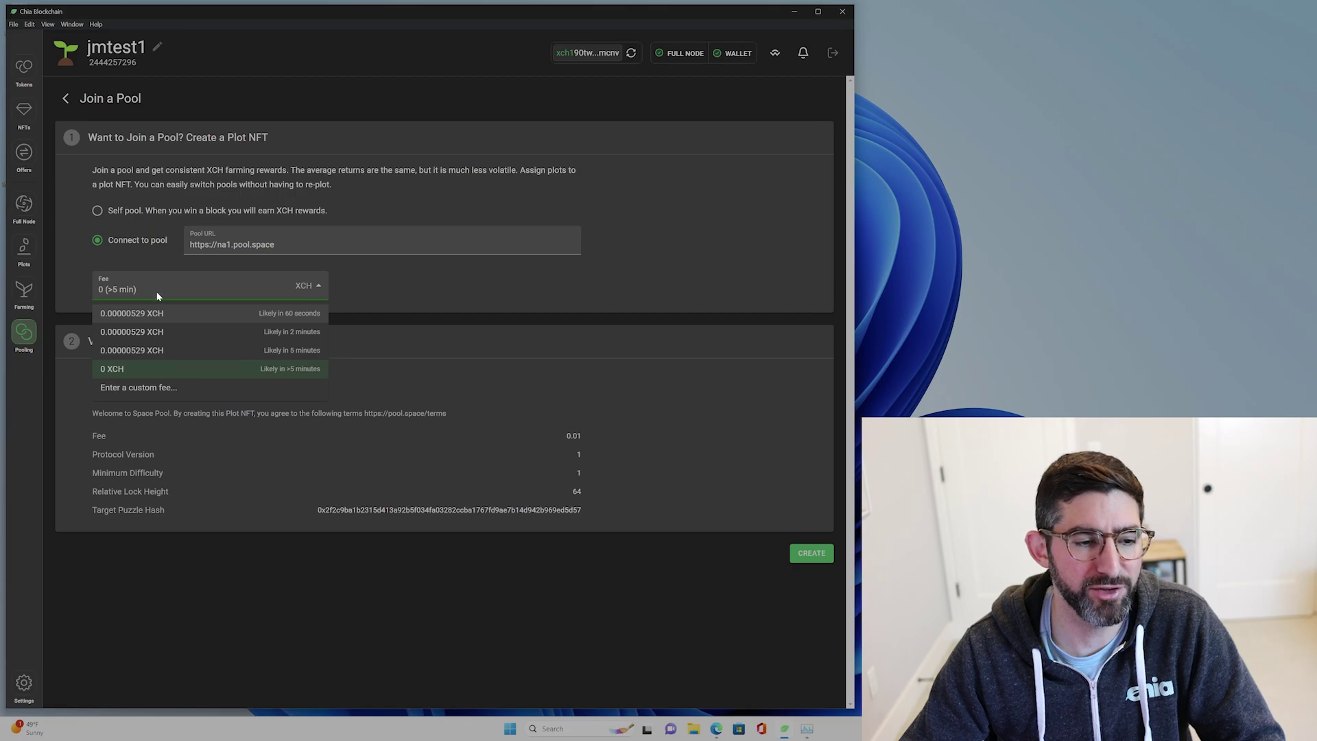
click(165, 387)
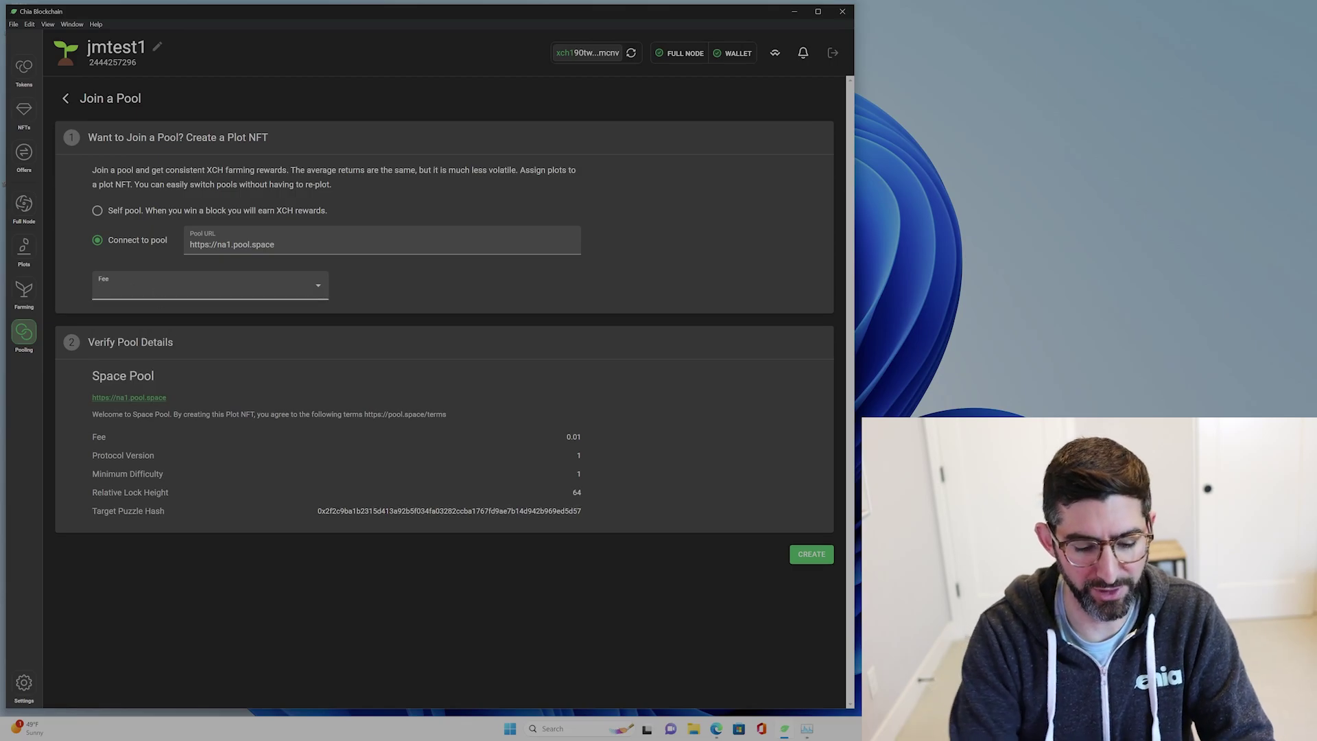
text(0.000000000000)
key(BackSpace)
text(5)
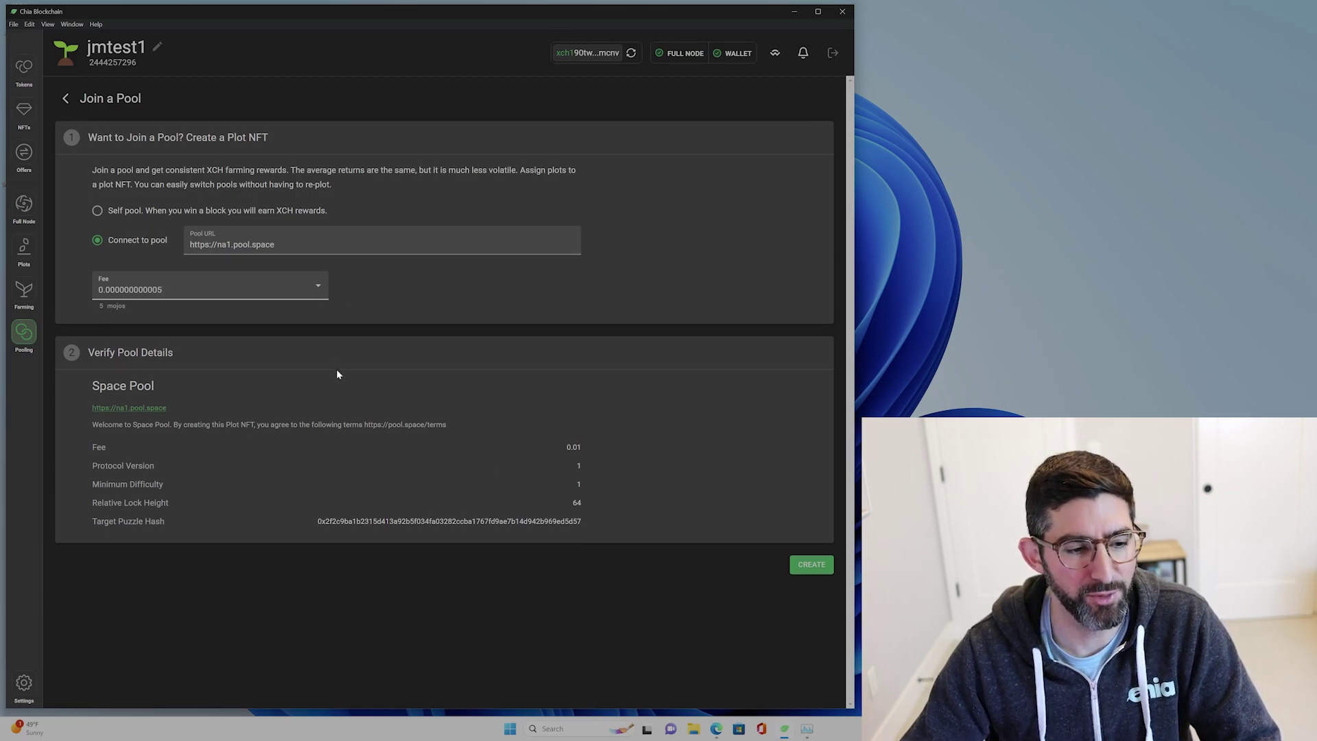
click(812, 567)
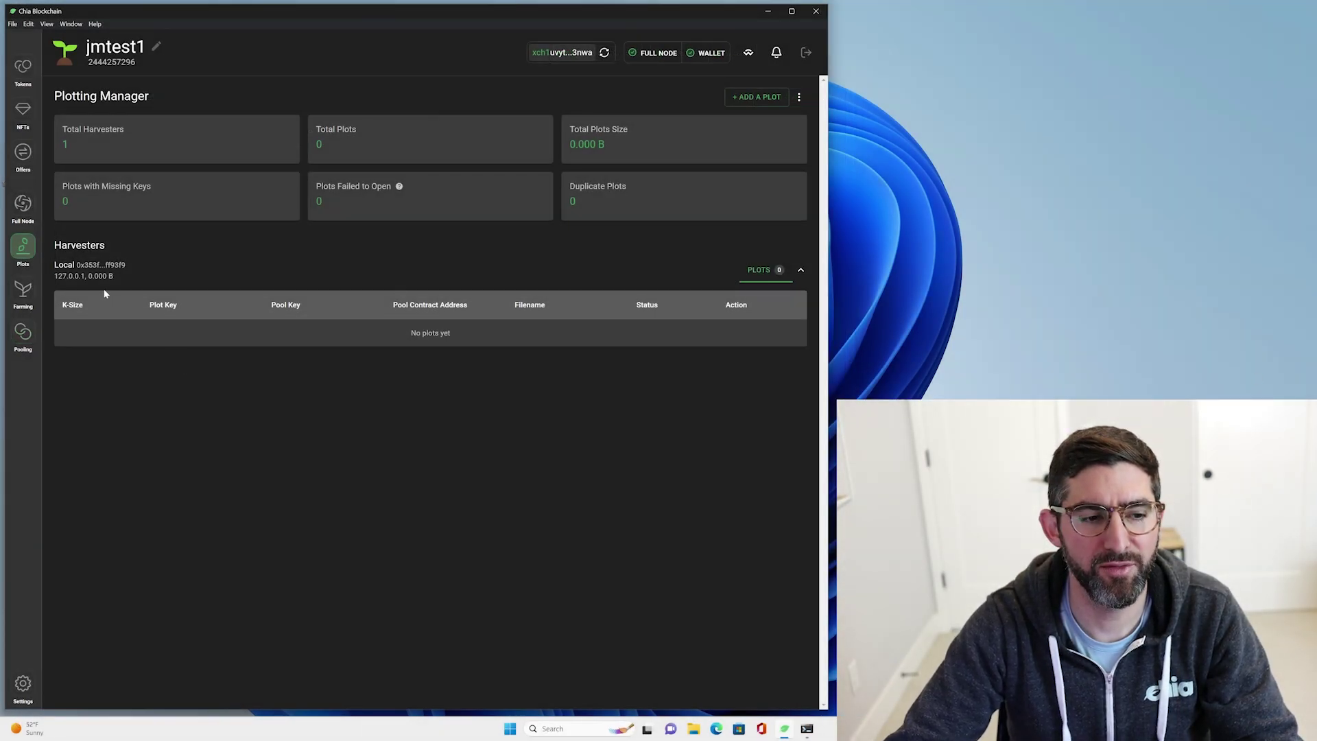
Show the pool overview, and open PowerShell and File Explorer windows arranged over the Chia client
click(24, 334)
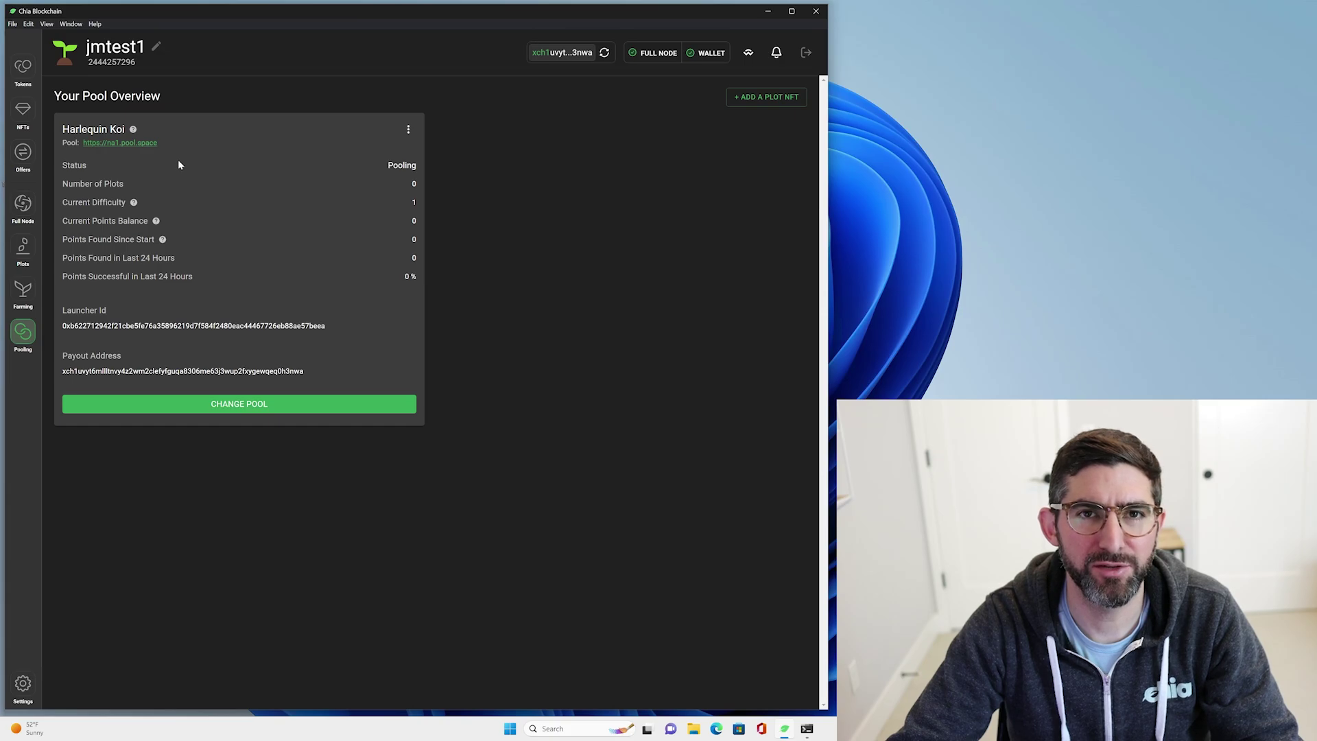
click(807, 728)
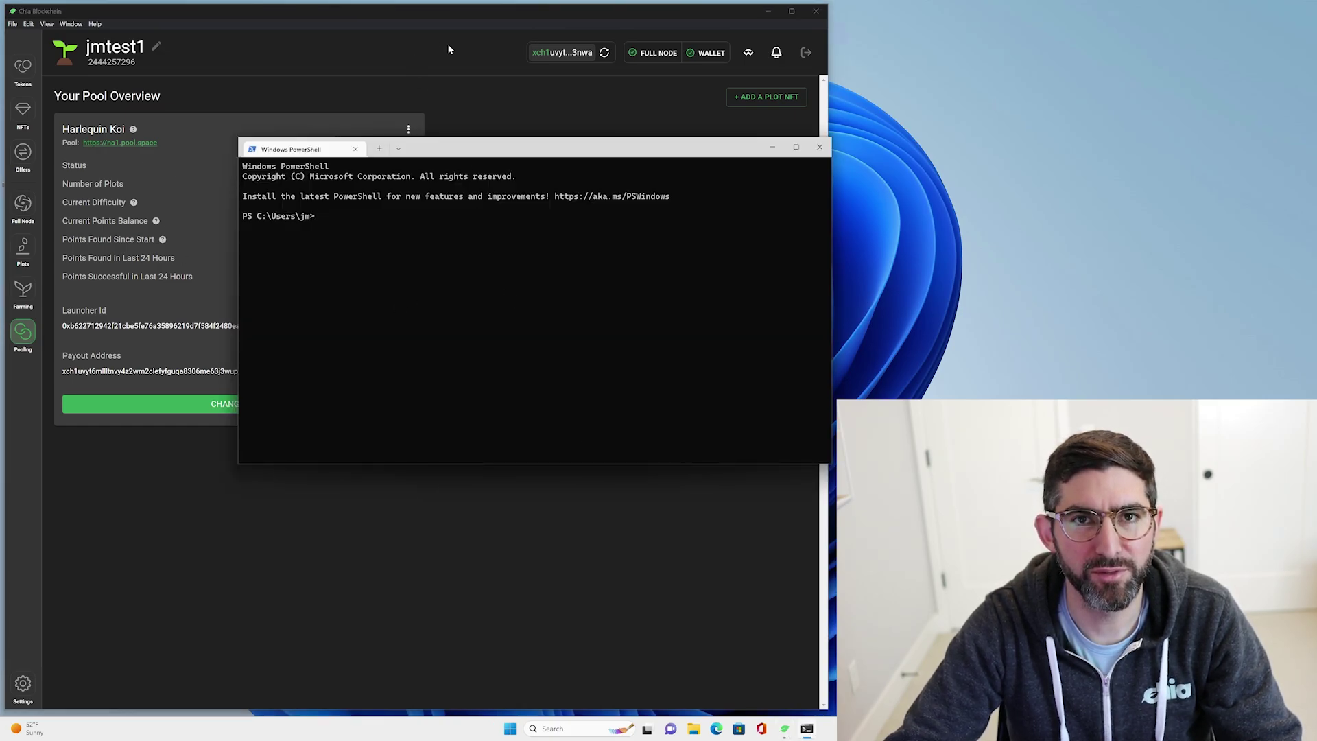
drag(484, 153, 499, 101)
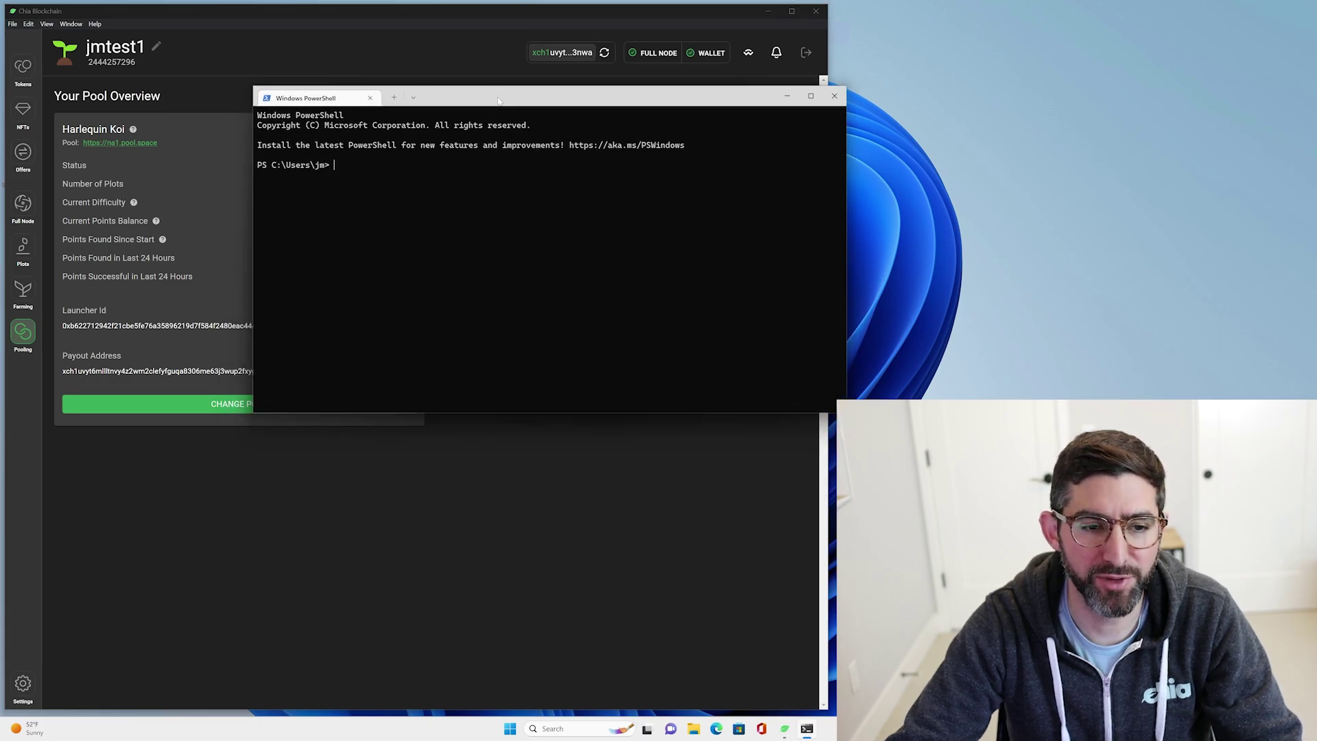
click(693, 729)
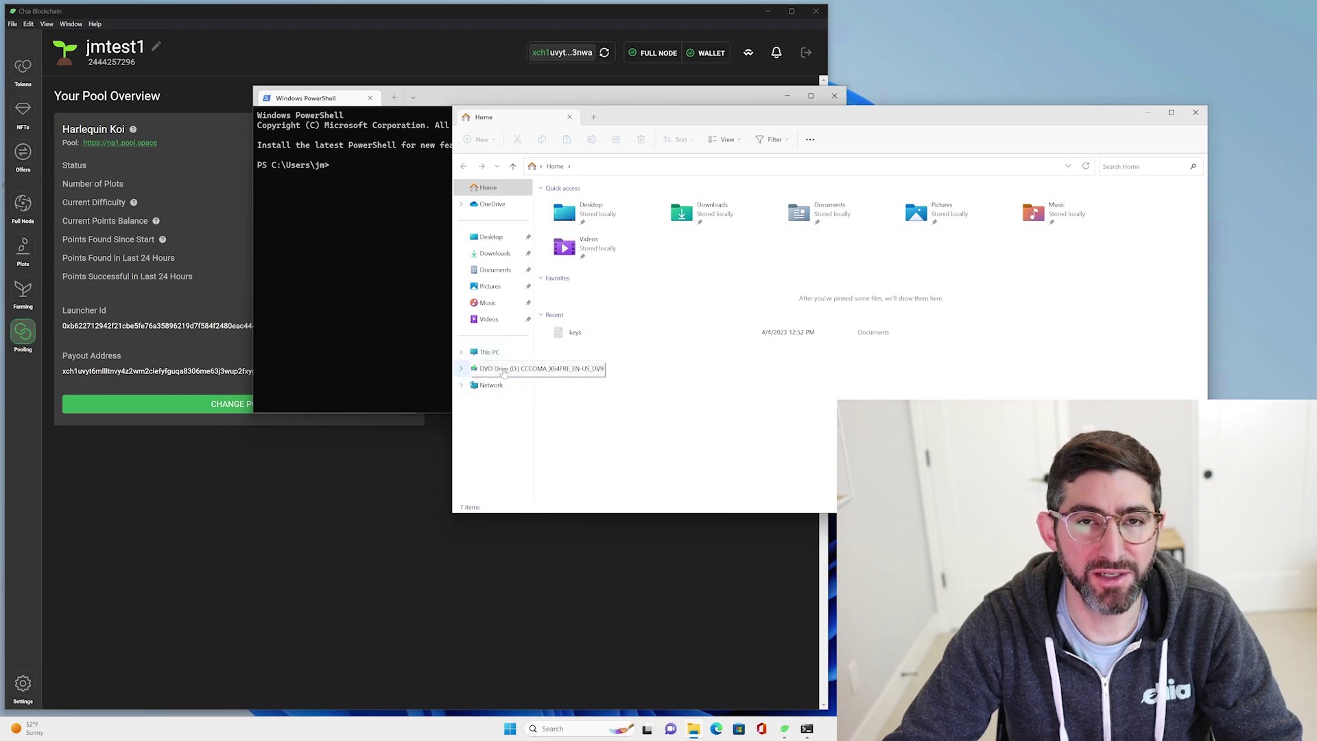
drag(635, 122, 680, 190)
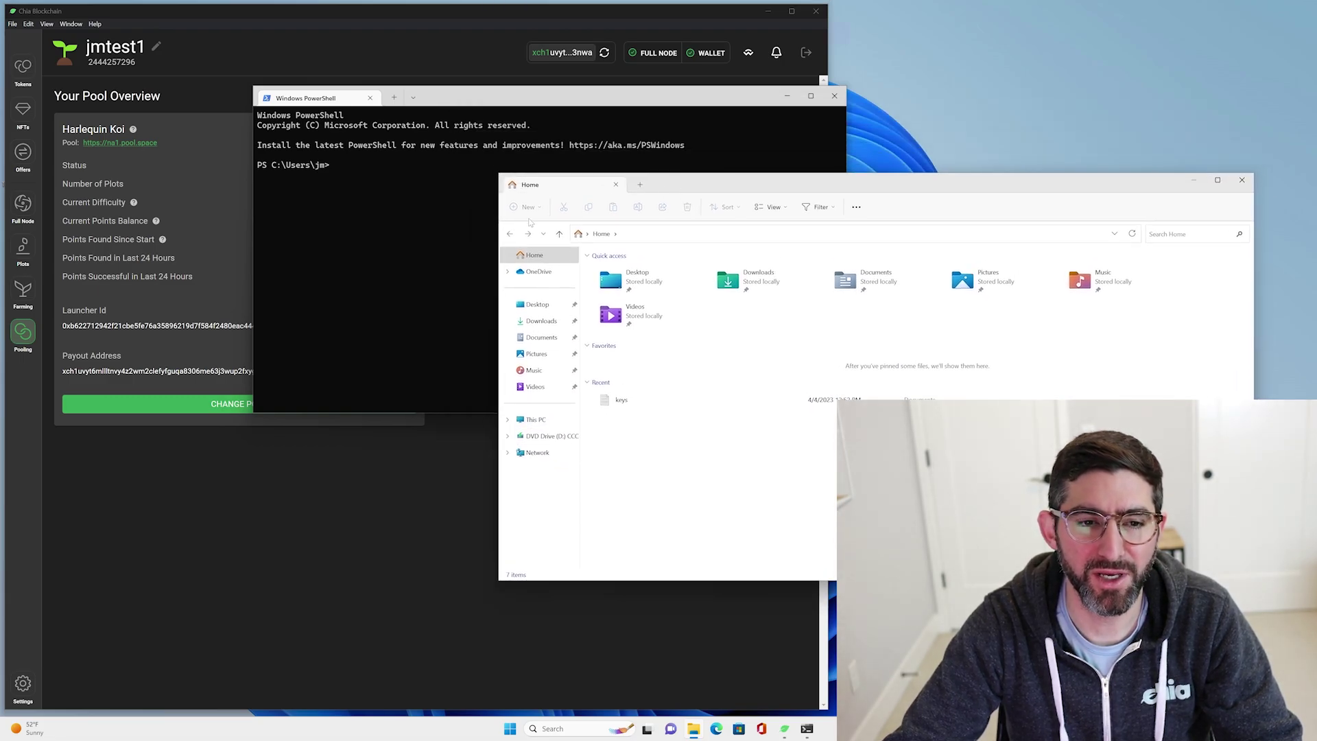
Back in the Chia client, view the plot NFT's pool login link, its payout instructions and the form for adding another plot NFT
click(223, 450)
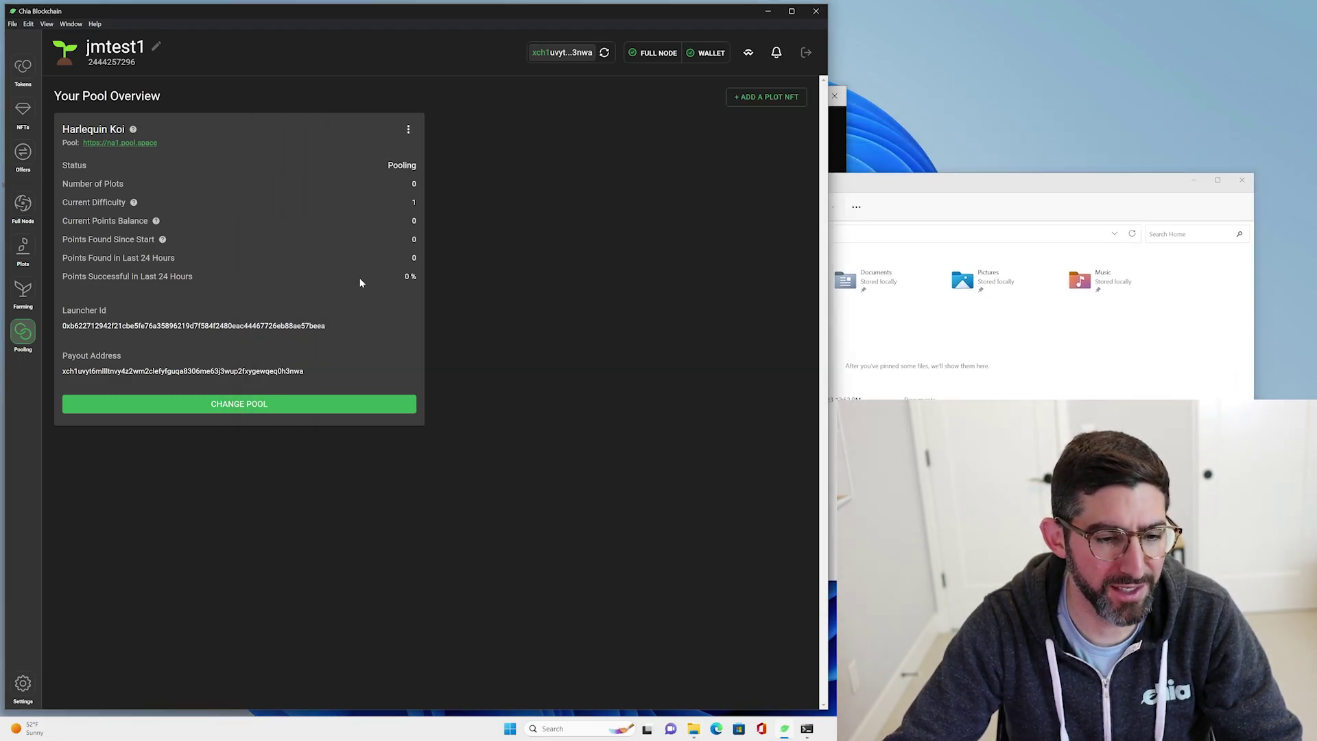
click(408, 129)
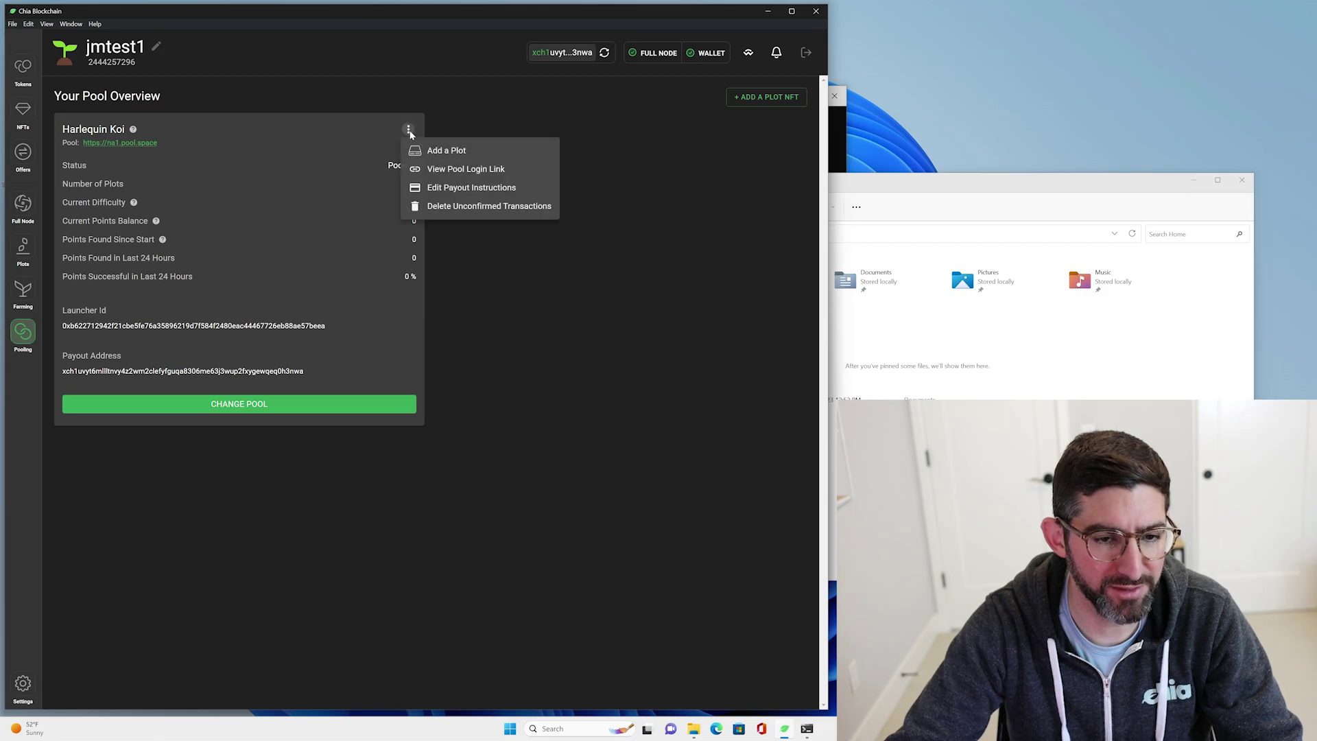
click(450, 168)
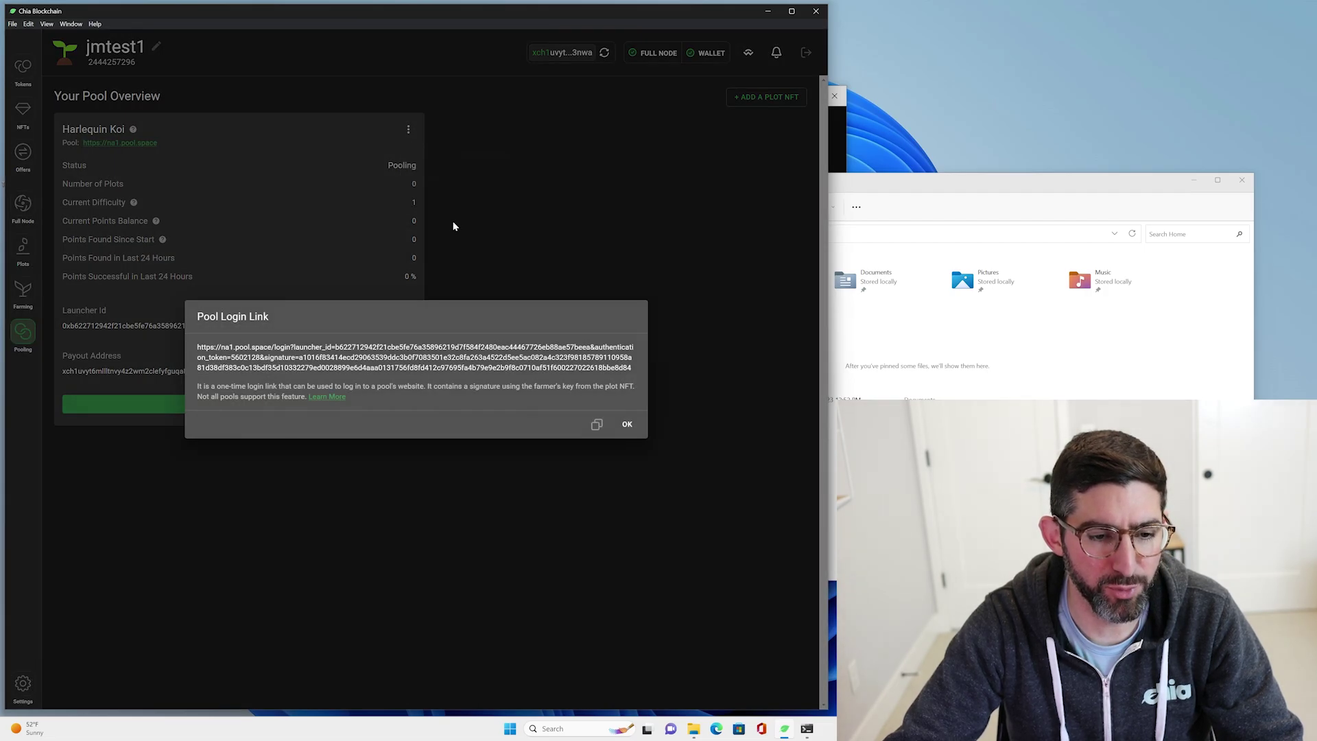
click(622, 425)
click(408, 129)
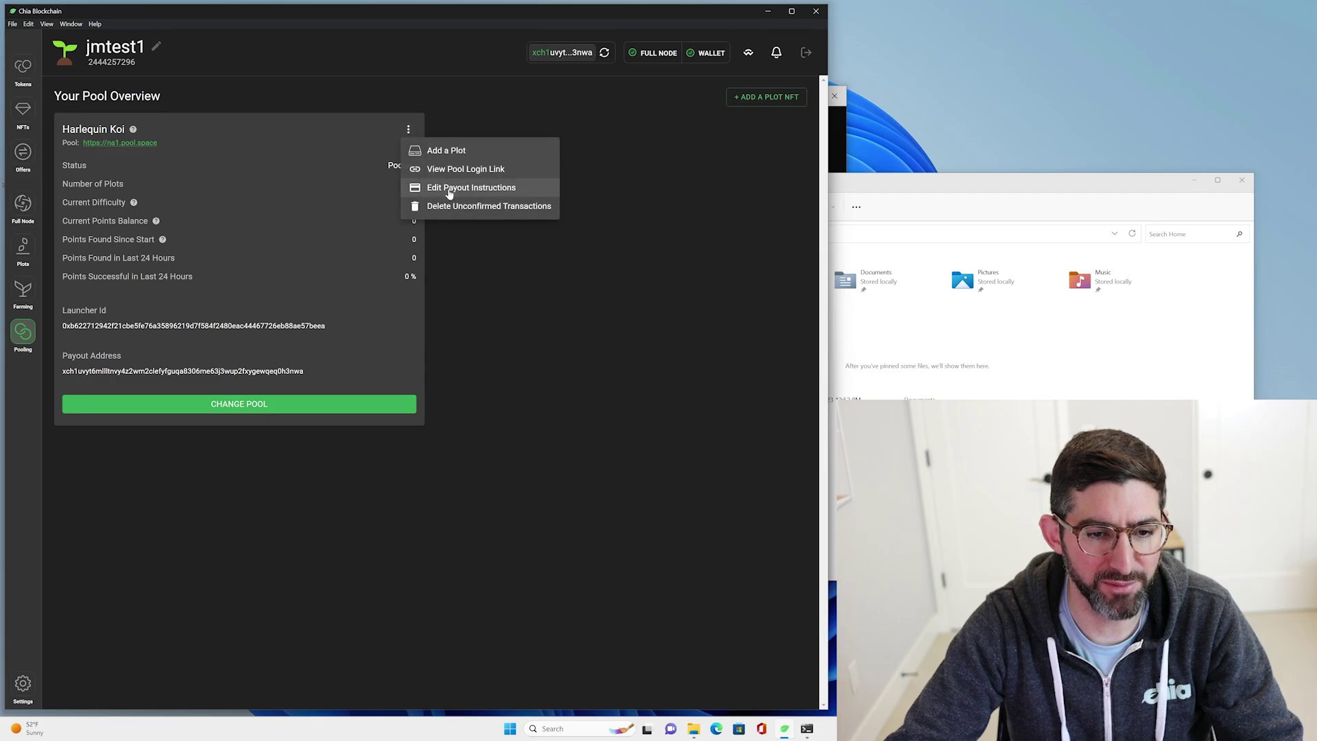
click(447, 187)
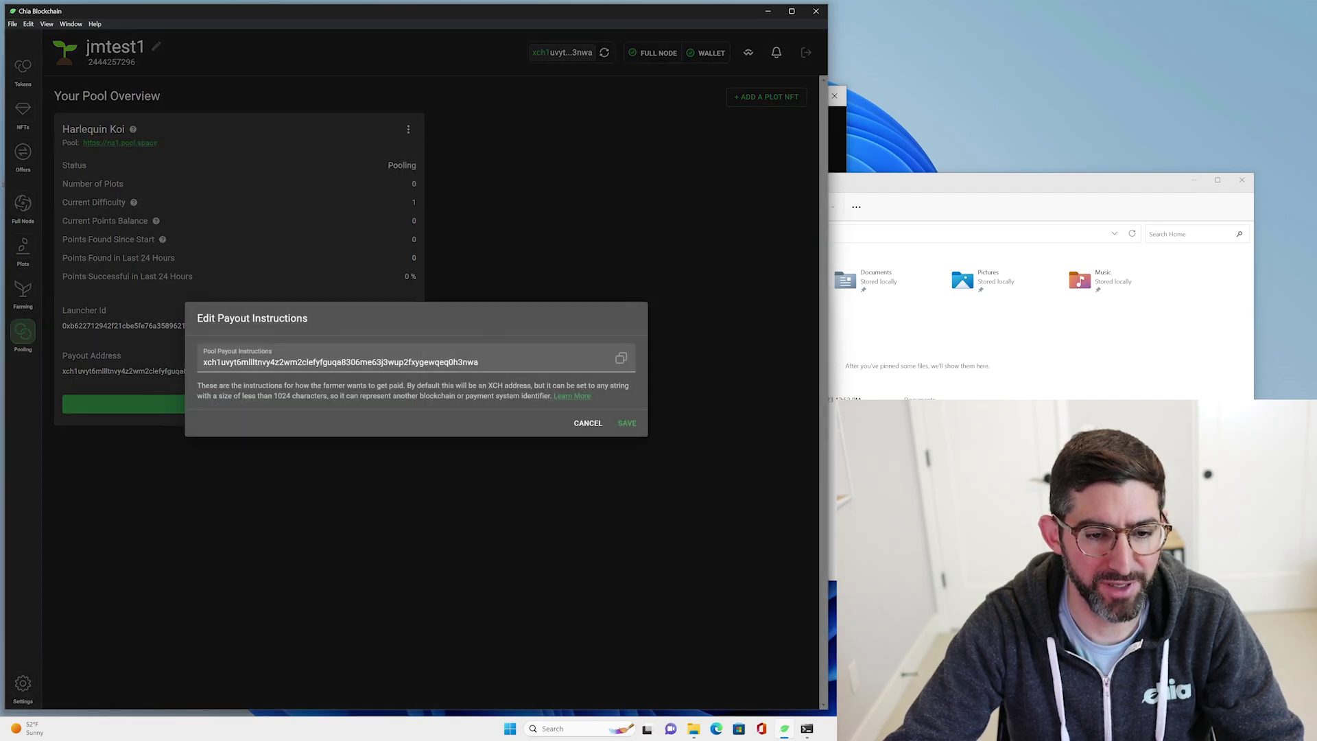
click(583, 423)
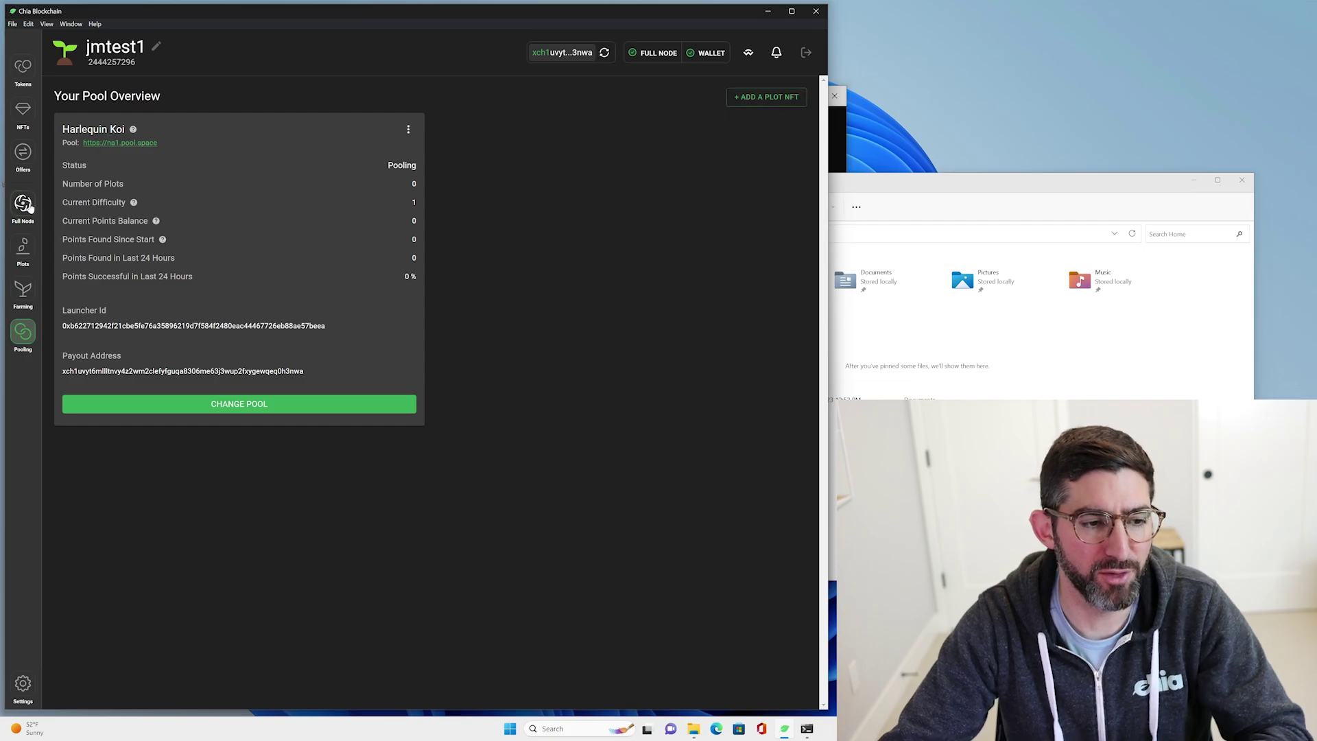
click(763, 100)
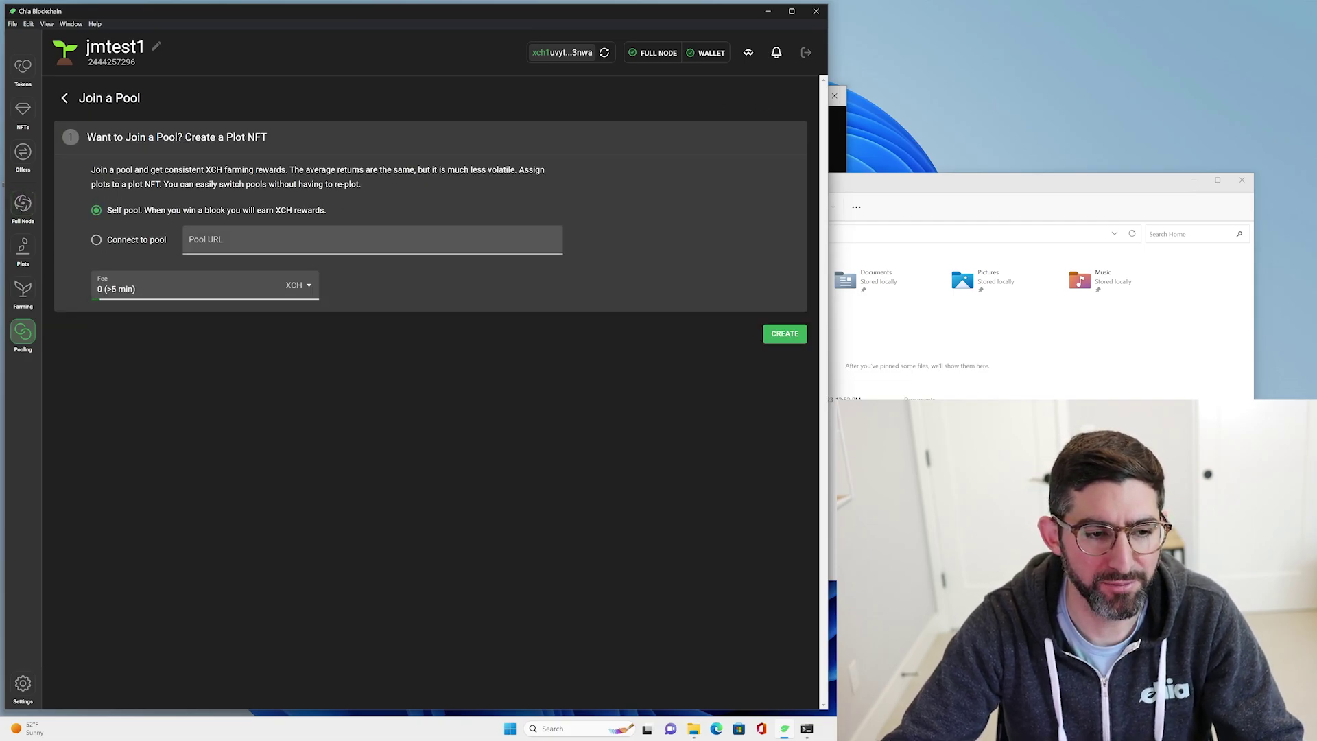
Start adding a plot in the plotting manager and select Harlequin Koi as its plot NFT
click(23, 248)
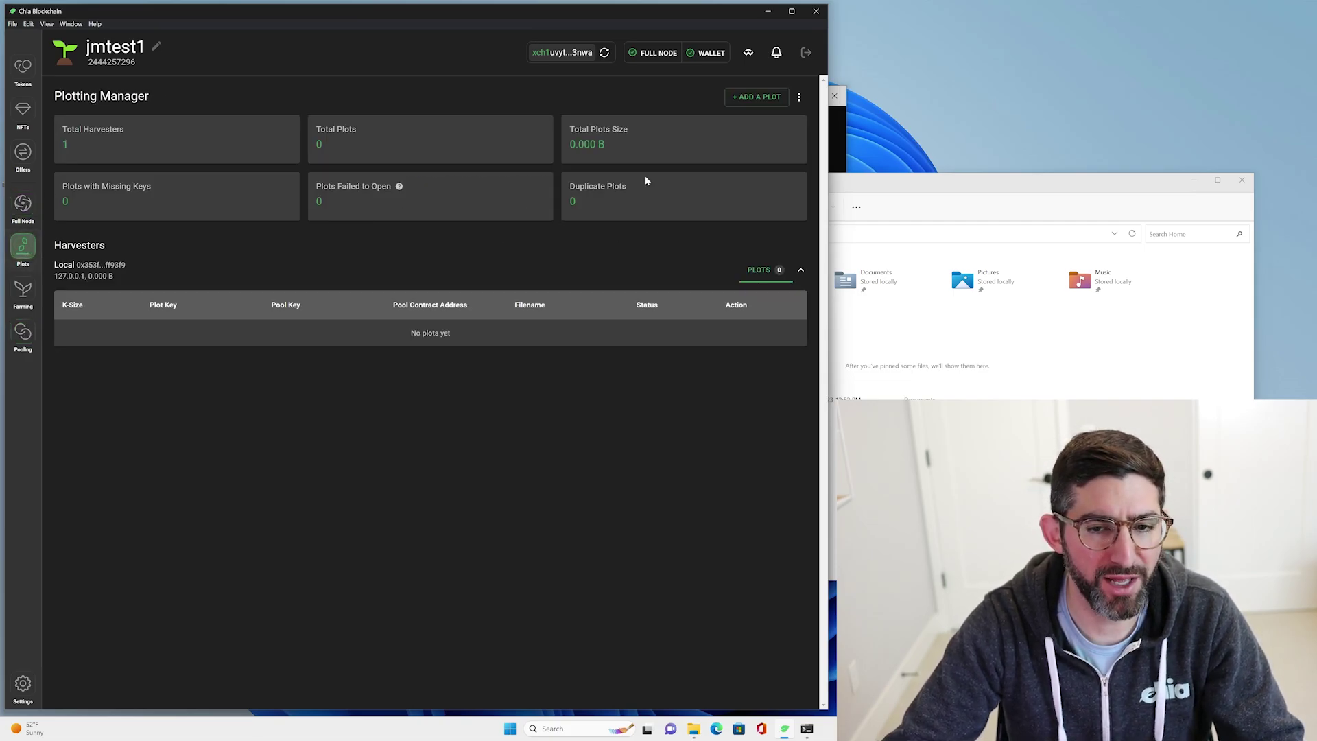
click(747, 100)
scroll(694, 506, down, 10)
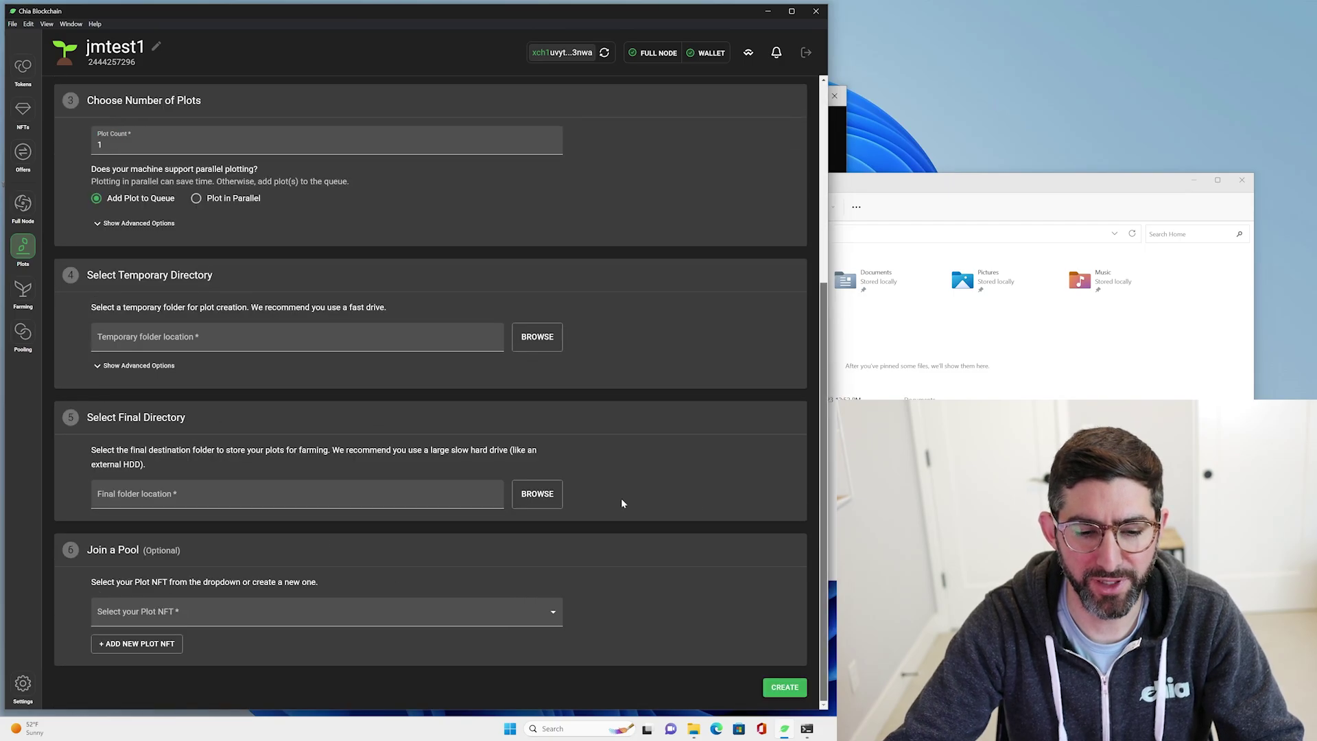
click(233, 622)
click(206, 659)
click(159, 618)
click(165, 620)
click(177, 623)
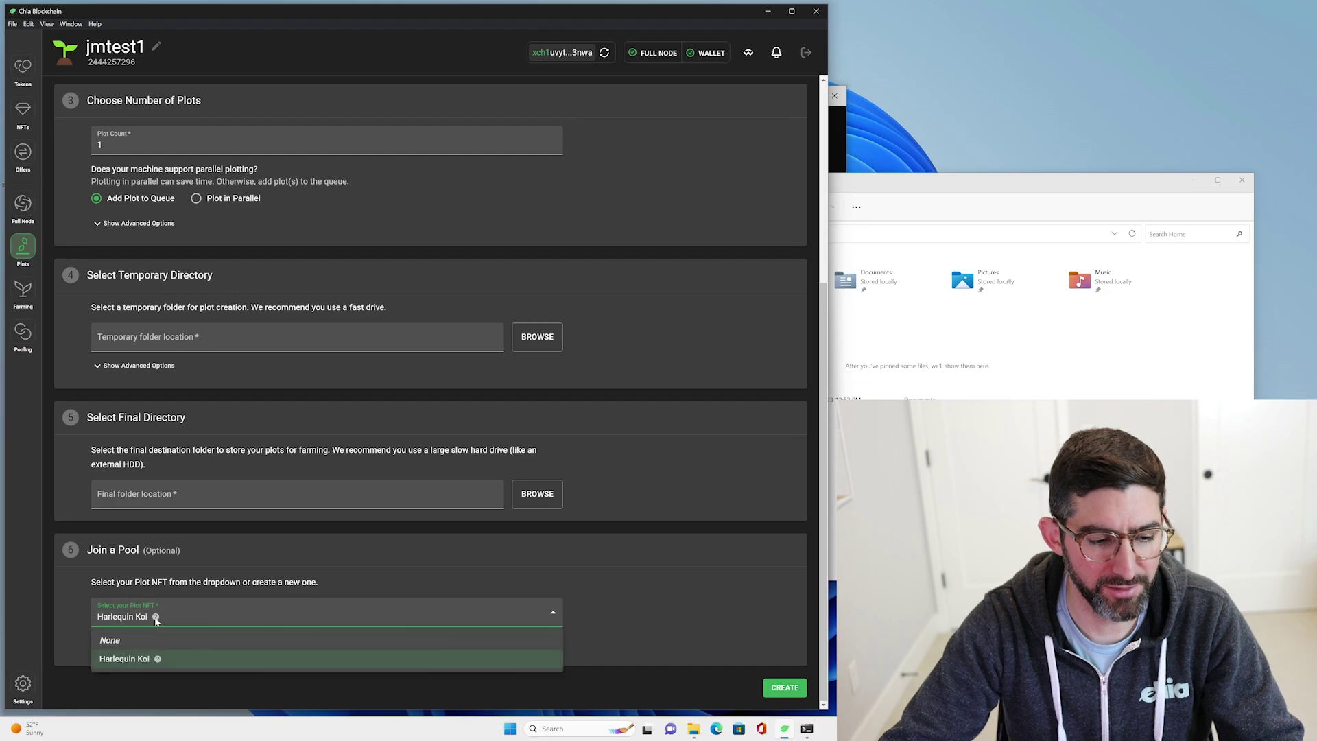
click(180, 623)
mouse_move(156, 618)
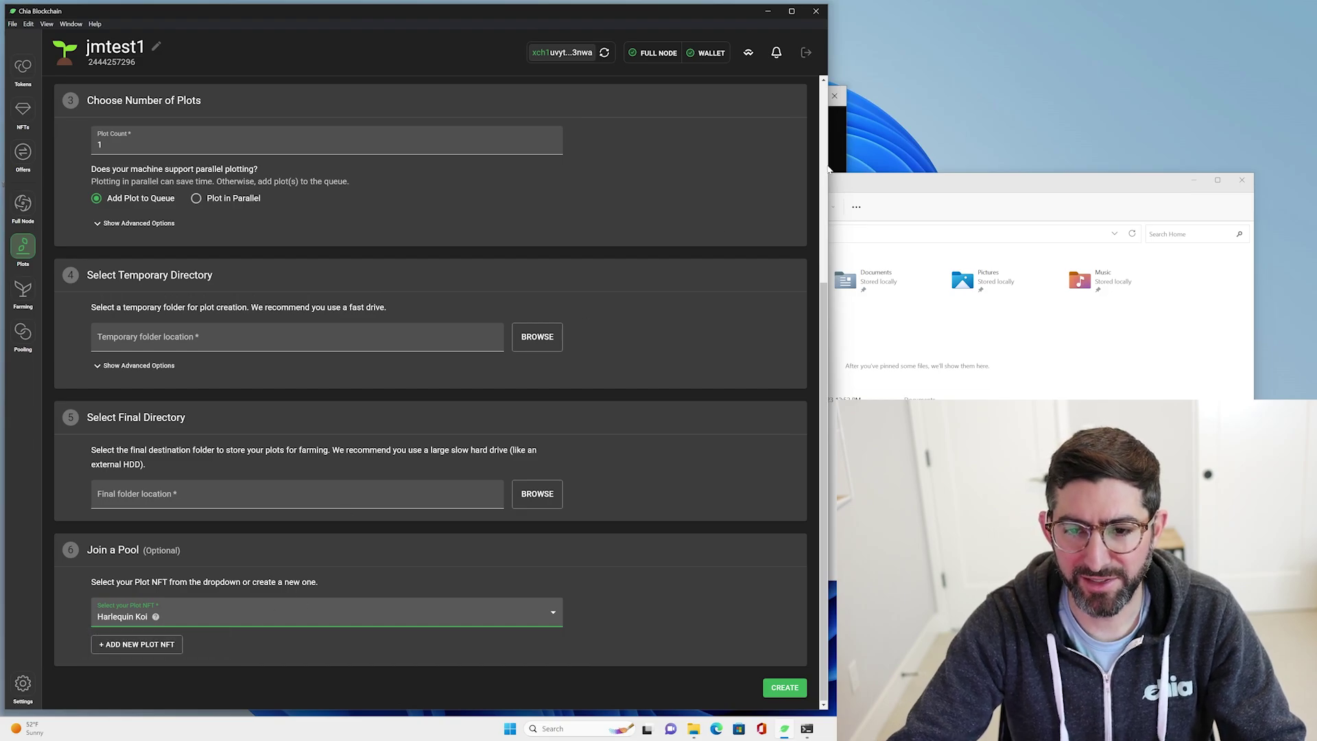
Bring the PowerShell and File Explorer windows to the front and show the contents of DVD Drive (D:)
click(807, 728)
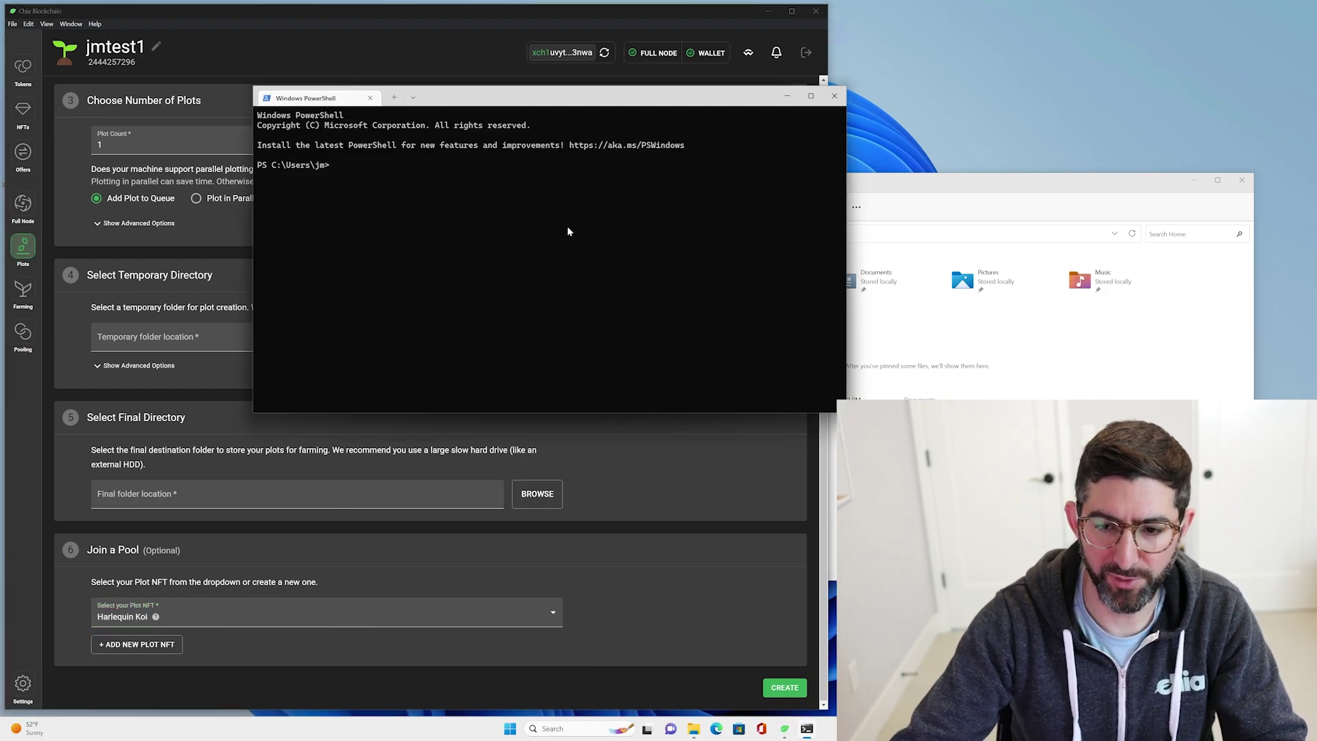
click(694, 728)
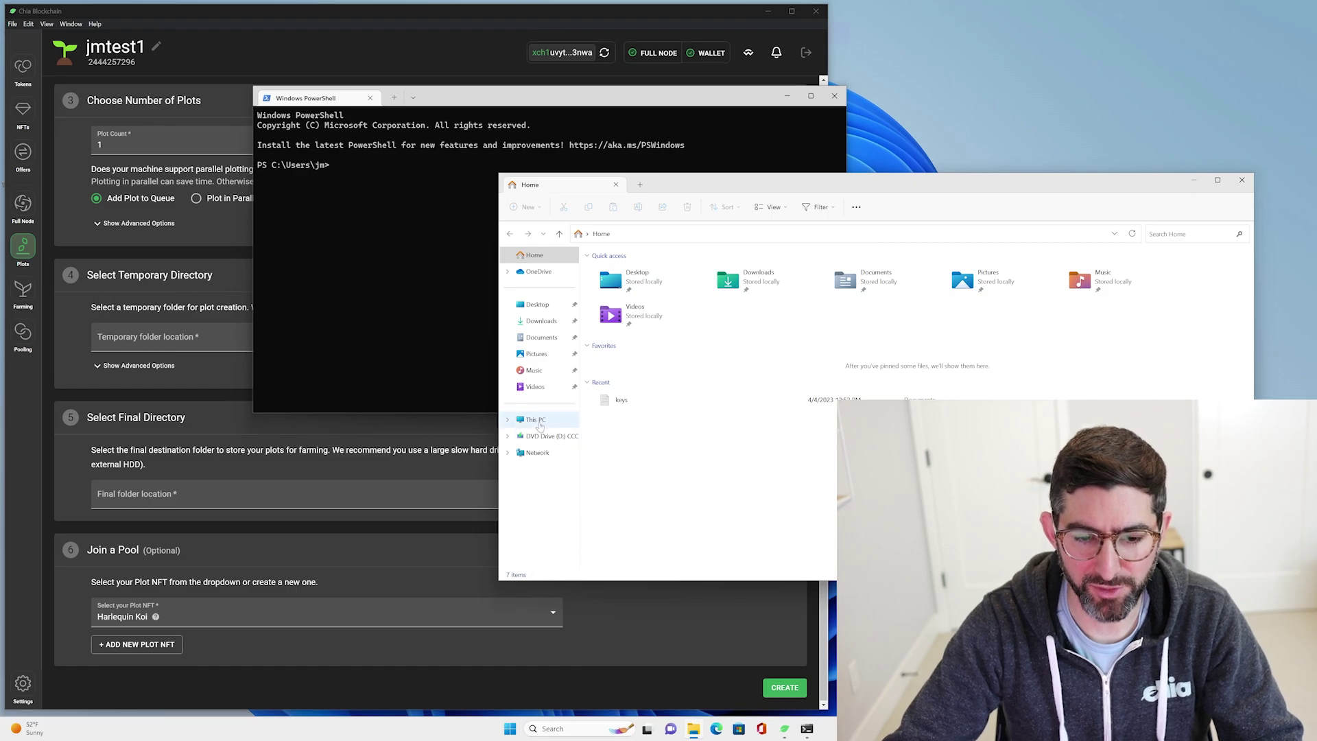
click(539, 437)
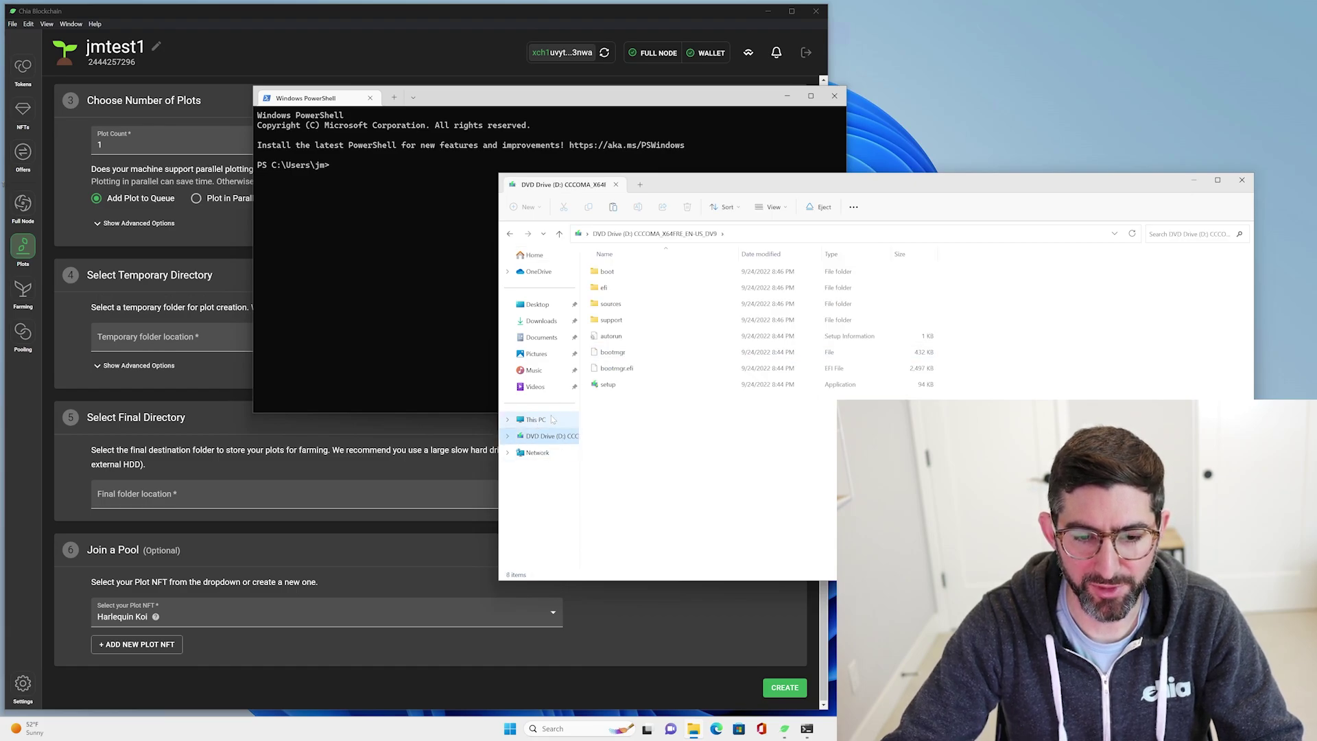
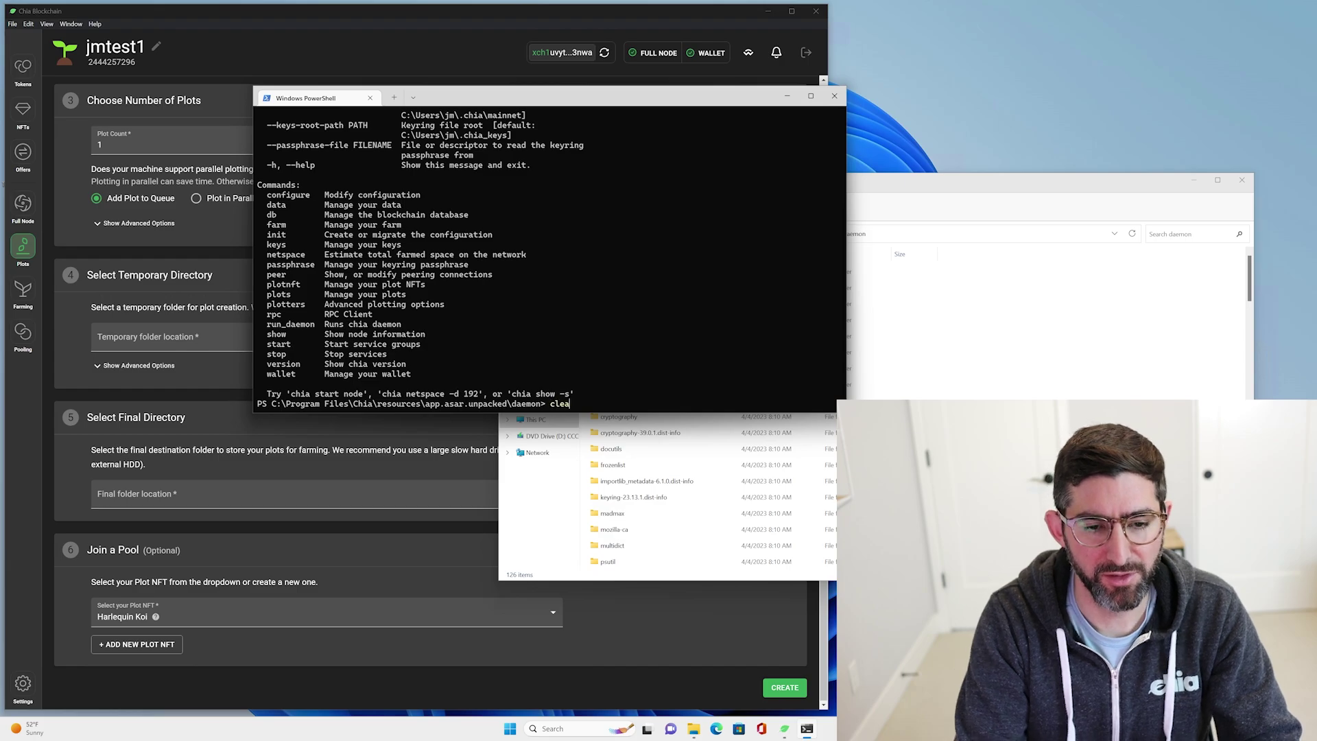
Clear the PowerShell output and list the wallet's public keys with .\chia.exe keys show
key(Return)
text(.\chia.exe)
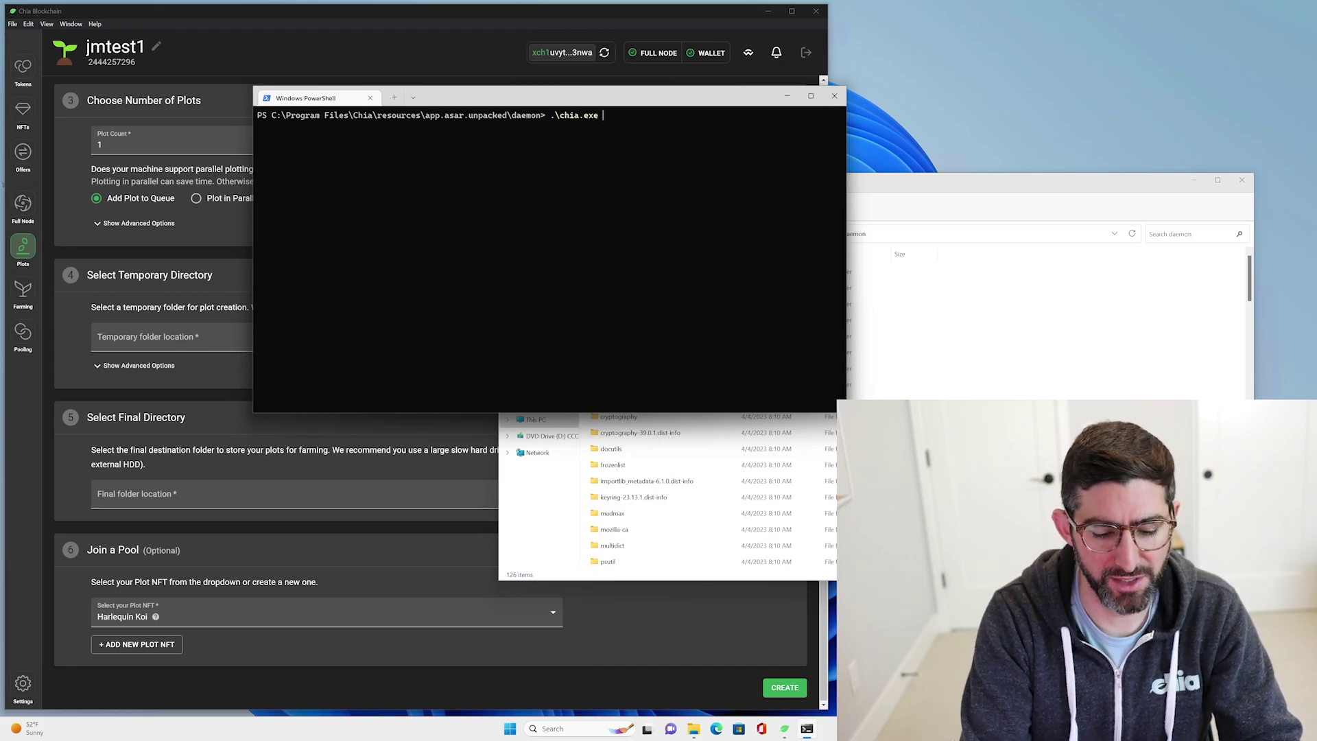
text( keys show)
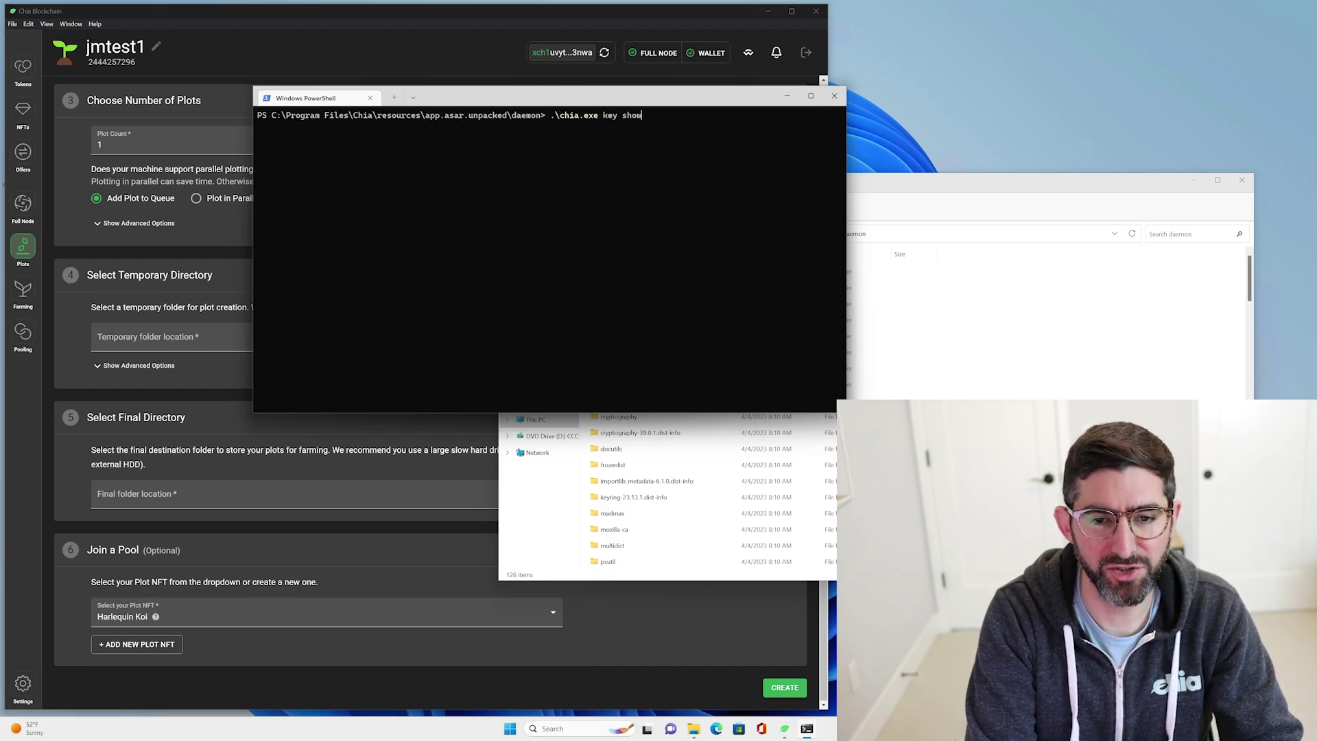
key(Return)
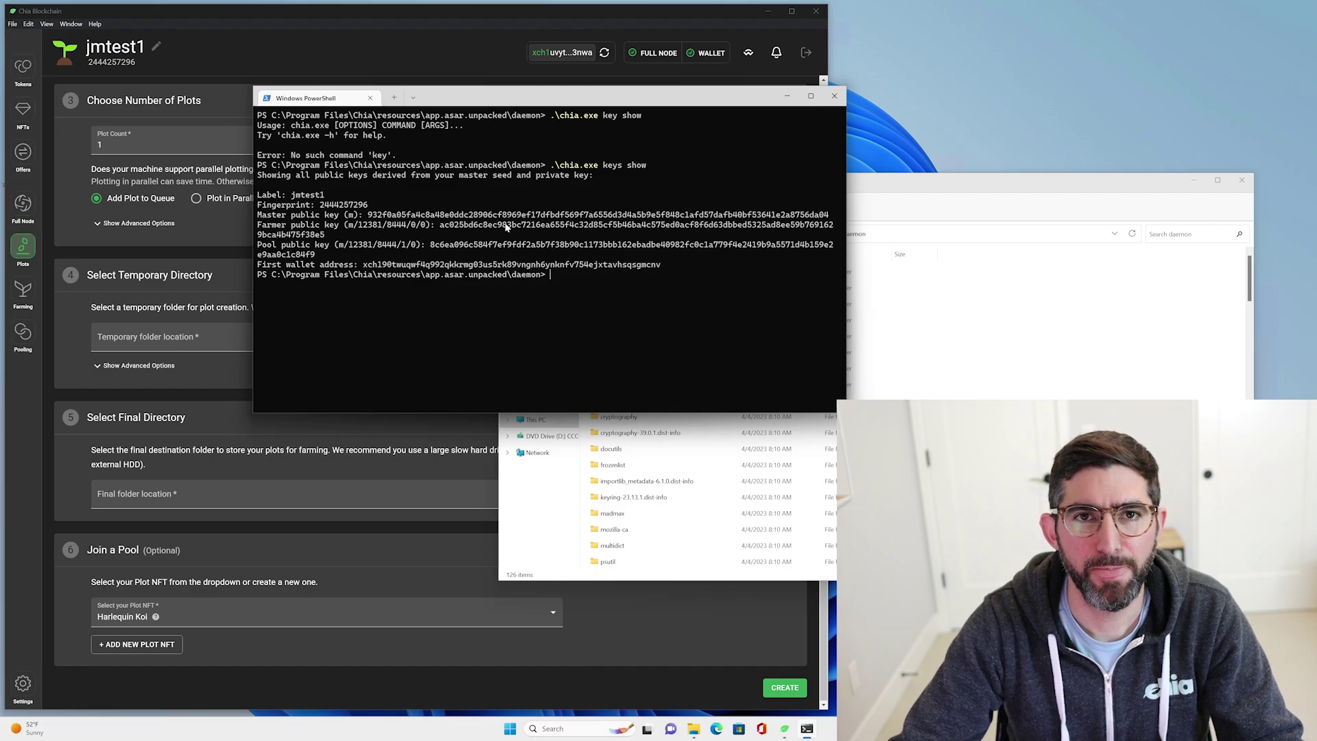
Copy the farmer public key from the PowerShell output and paste it into a new Notepad document
double_click(478, 228)
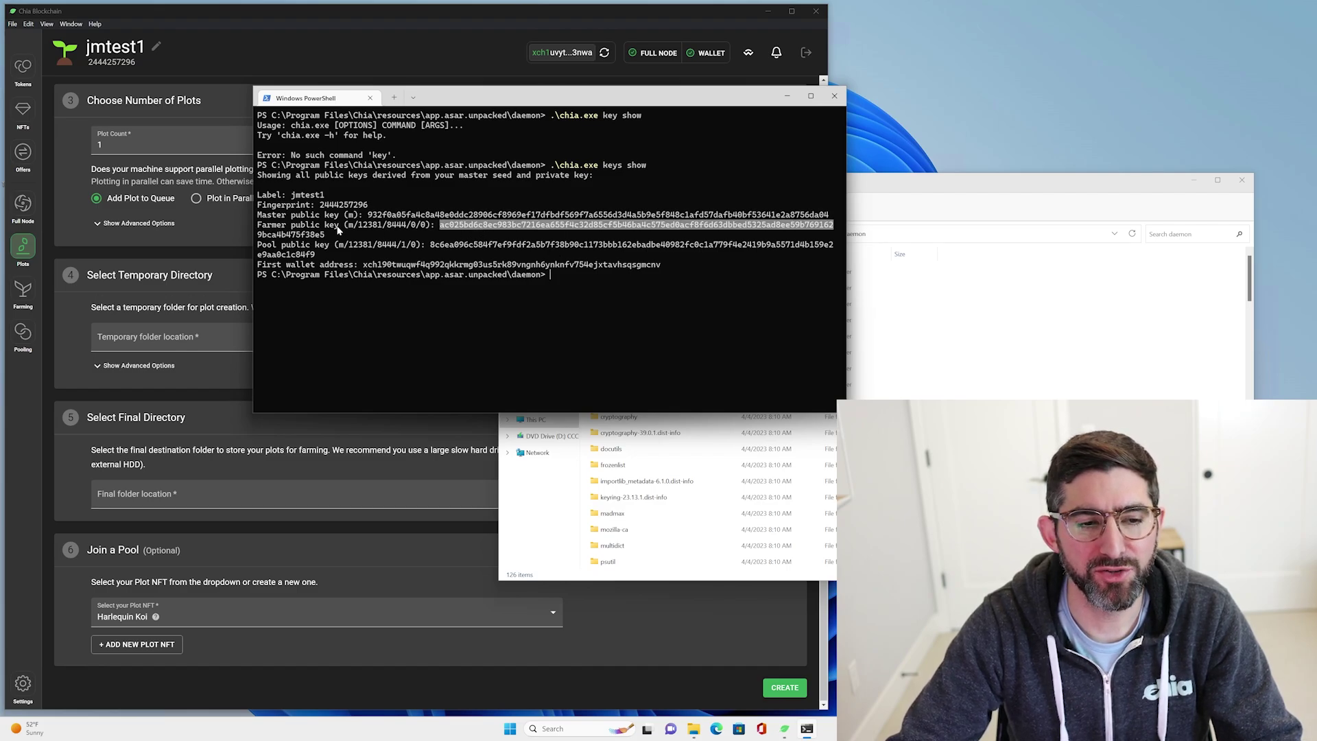
key(ctrl+c)
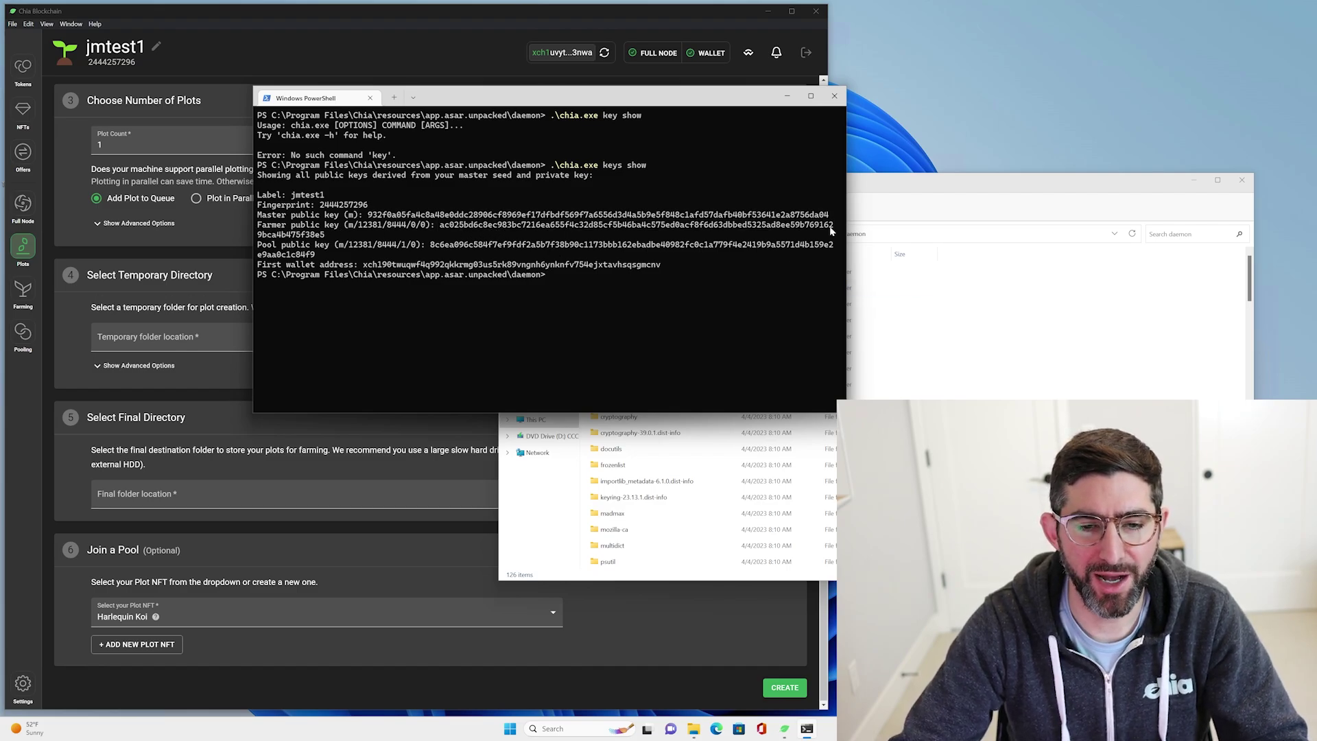
drag(844, 225, 1152, 191)
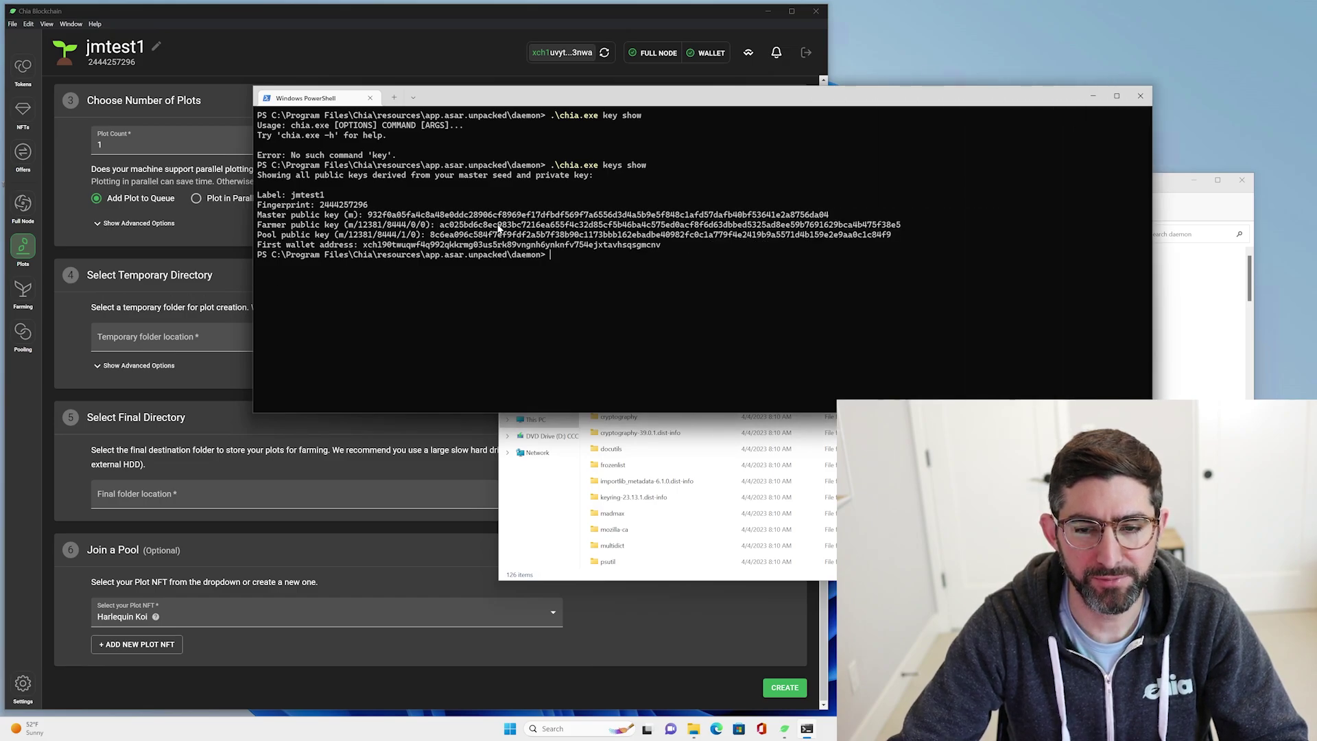
click(617, 416)
key(super)
text(notepad)
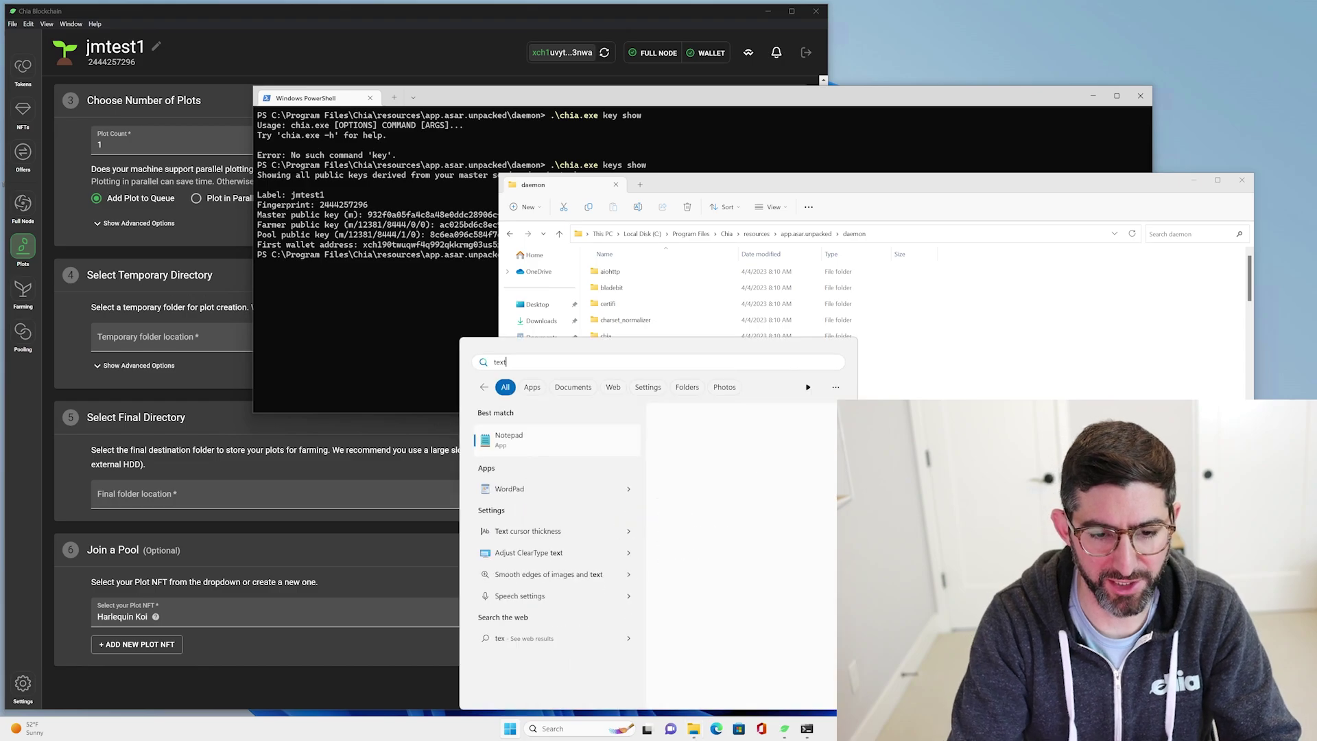
key(Return)
key(ctrl+v)
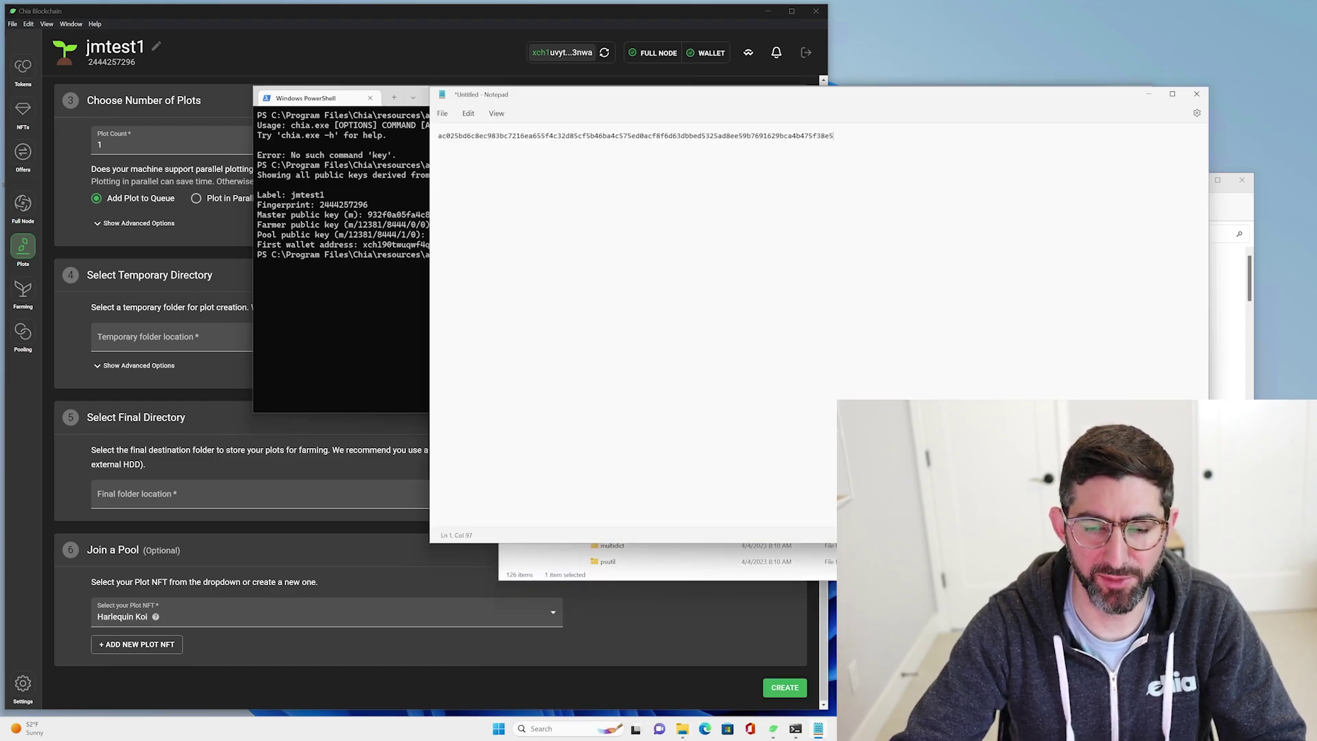
Close the File Explorer window showing the daemon folder and clear the PowerShell output
click(1230, 279)
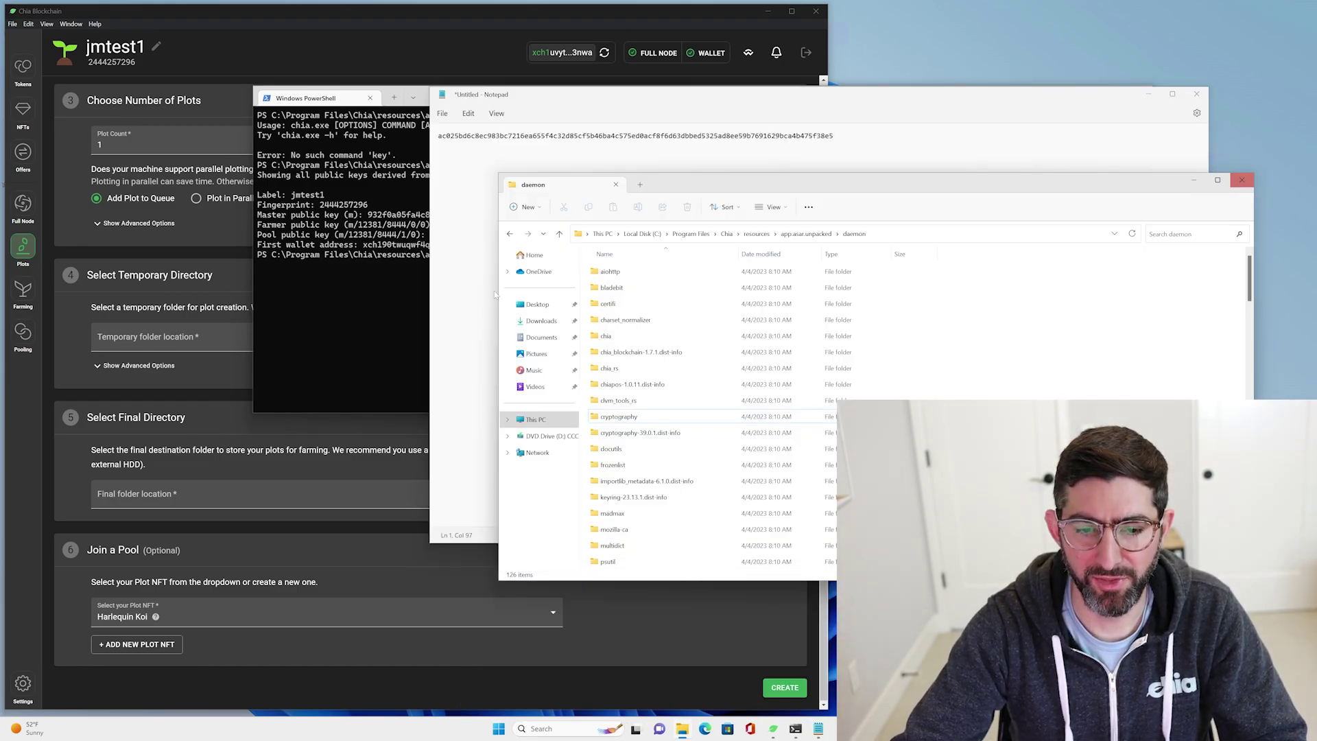
click(1242, 180)
click(389, 297)
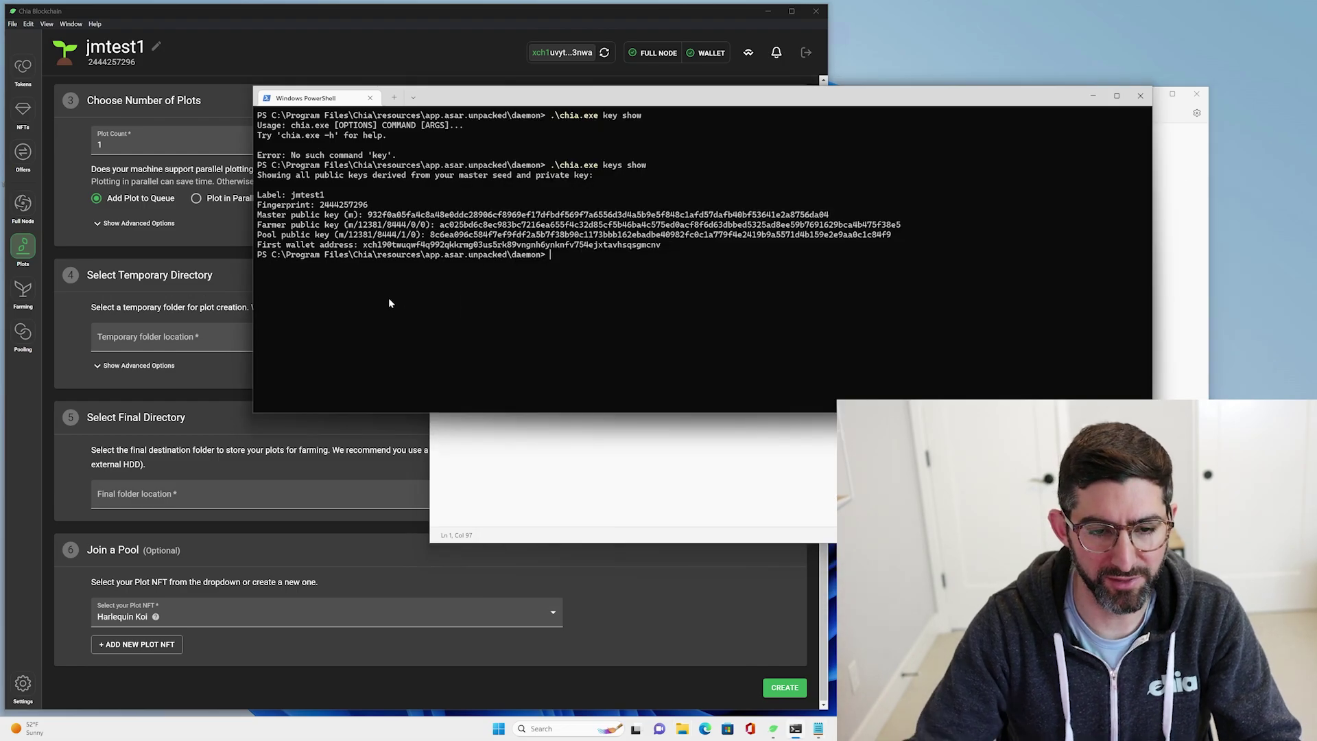
text(cls)
key(Return)
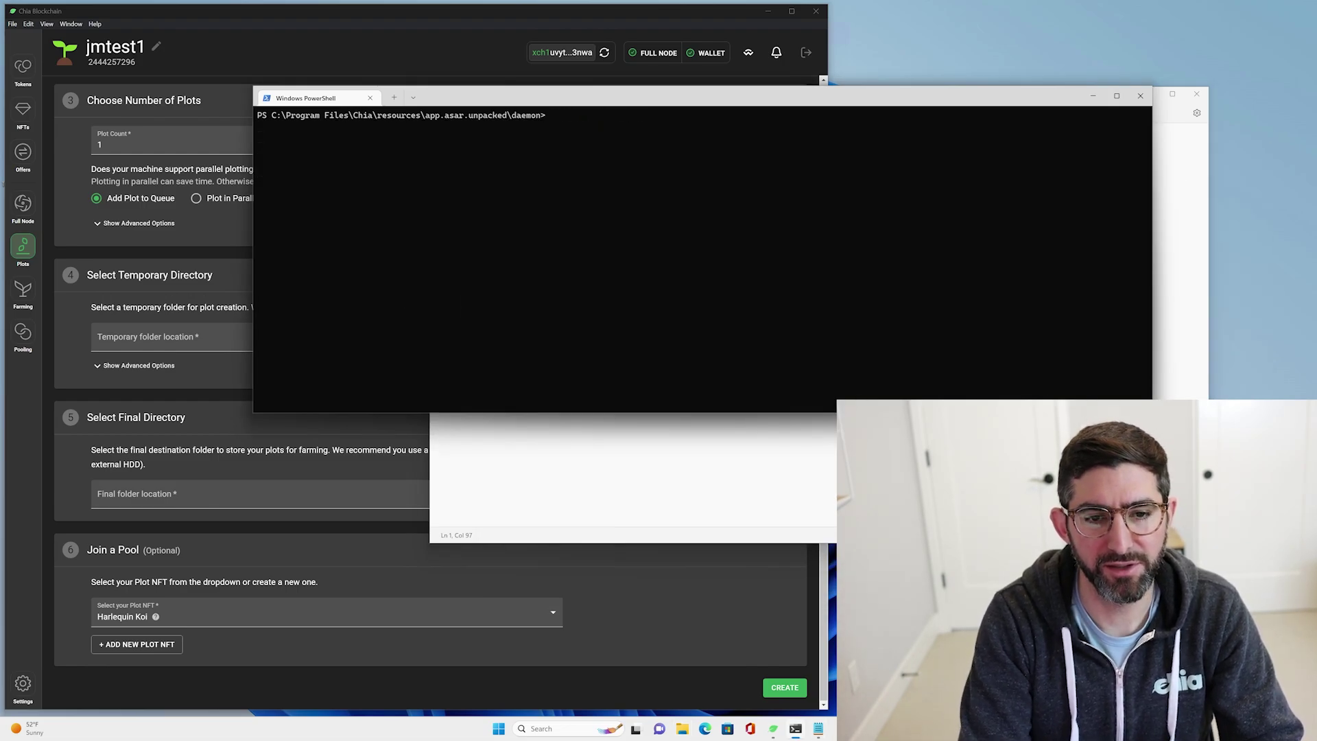
List the plot NFT details in PowerShell with .\chia.exe plotnft show
text(.\chia.exe keys show)
key(BackSpace)
key(BackSpace)
key(BackSpace)
key(BackSpace)
key(BackSpace)
key(BackSpace)
key(BackSpace)
key(BackSpace)
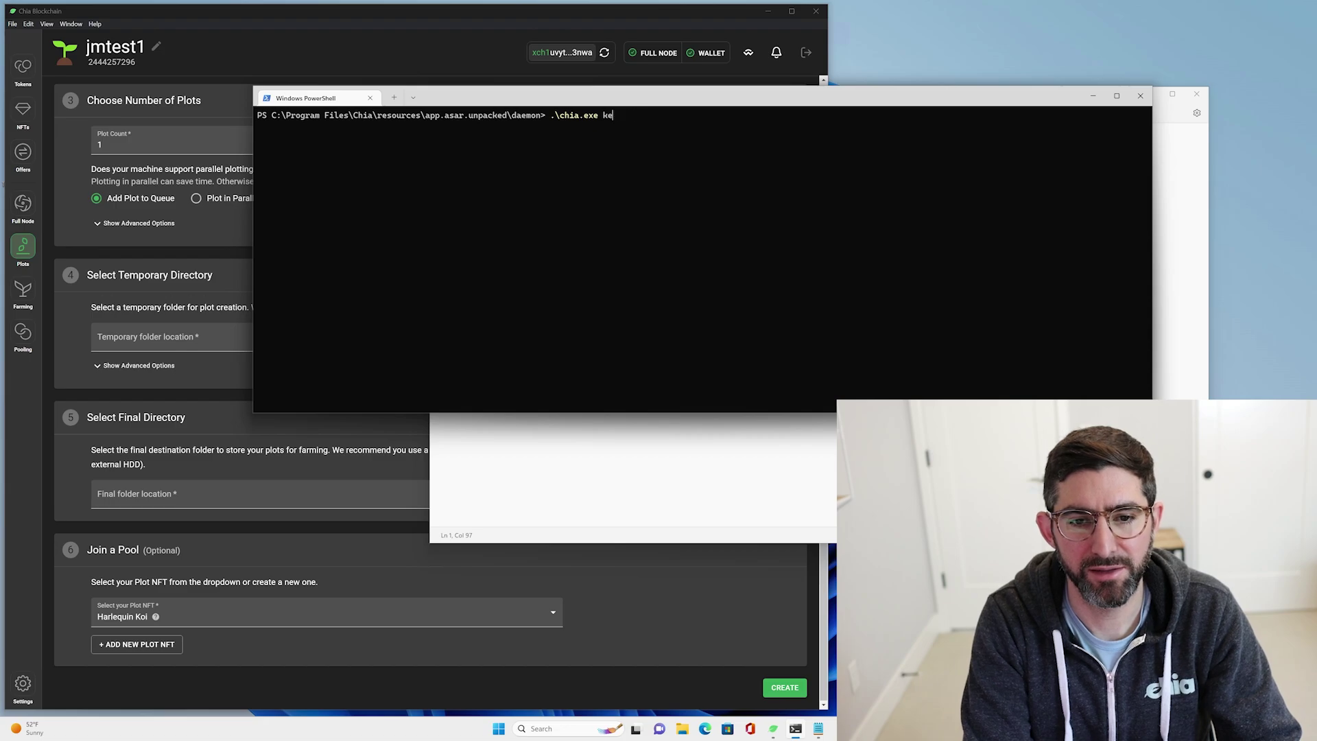
text(plotnft show)
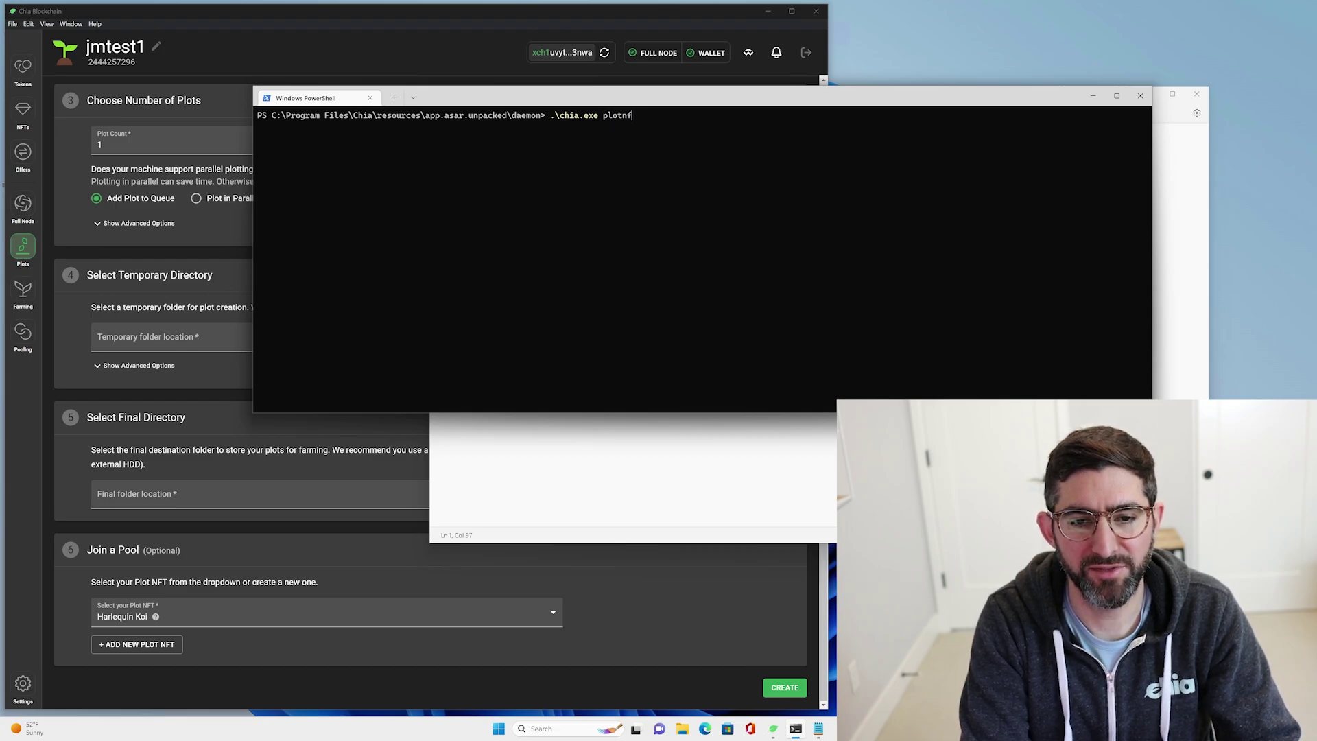
key(Return)
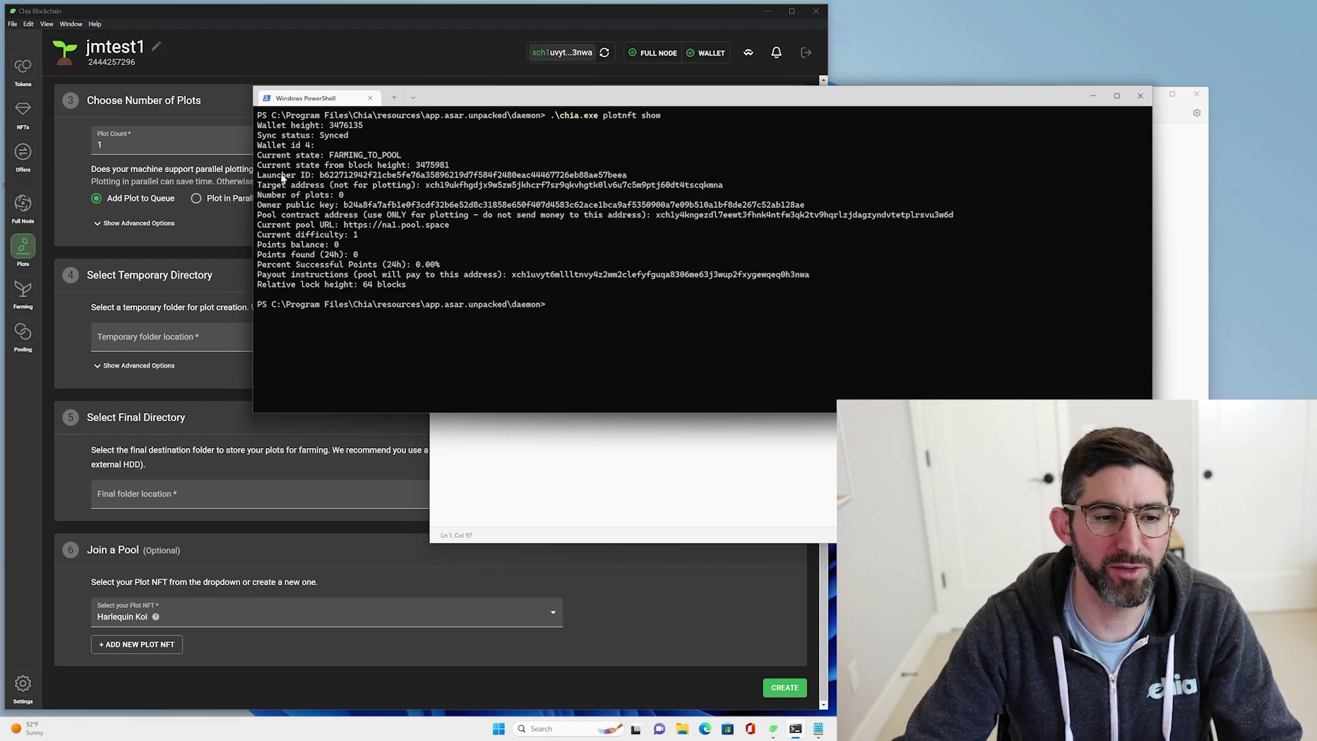
Copy the plot NFT's pool contract address from the PowerShell output
drag(259, 216, 958, 220)
key(ctrl+c)
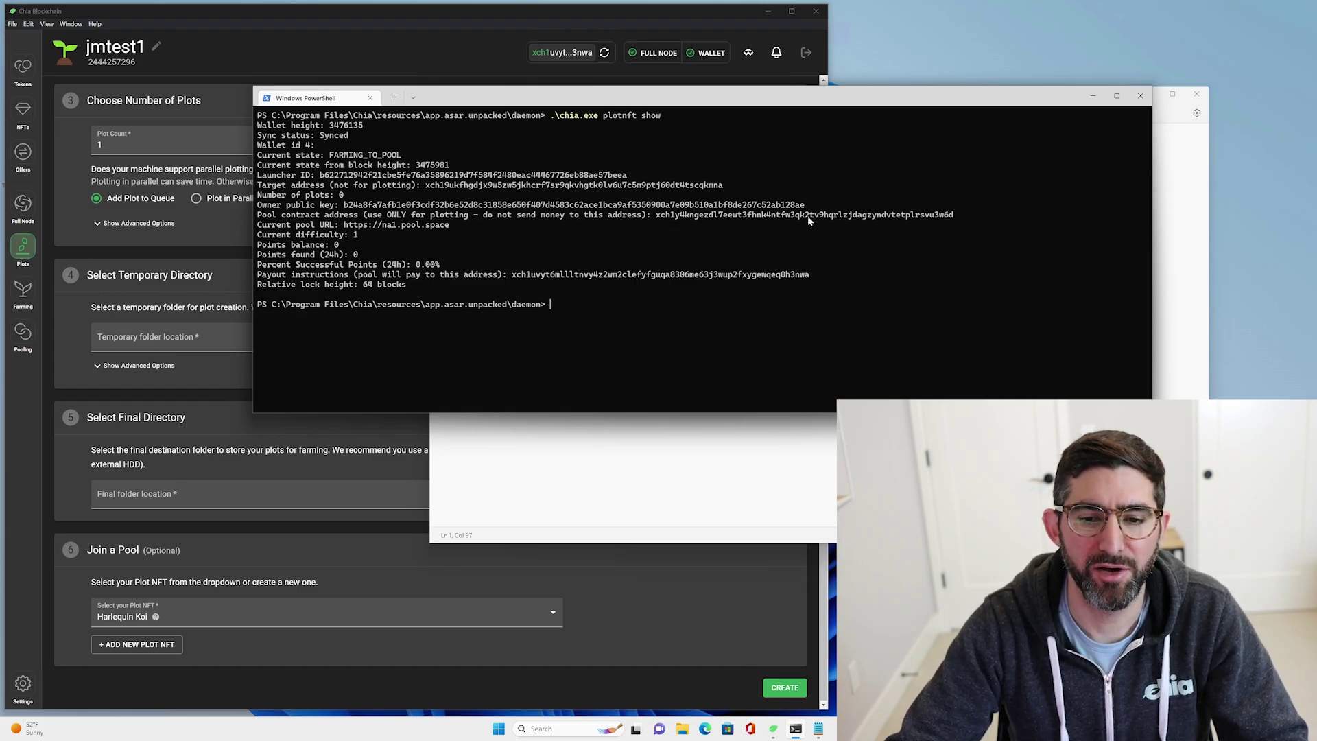
double_click(806, 219)
key(ctrl+c)
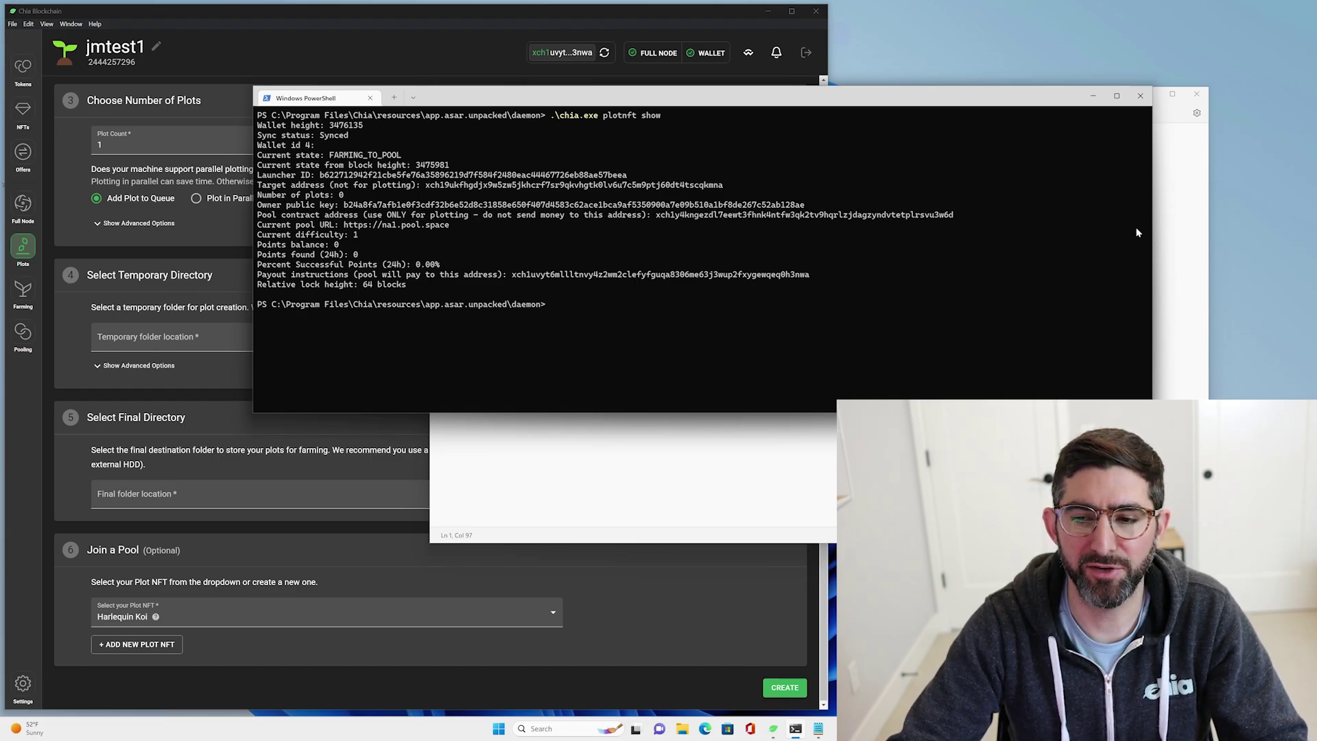
In Notepad, add the heading "pool contract address" below the key and paste the copied address under it
key(alt+Tab)
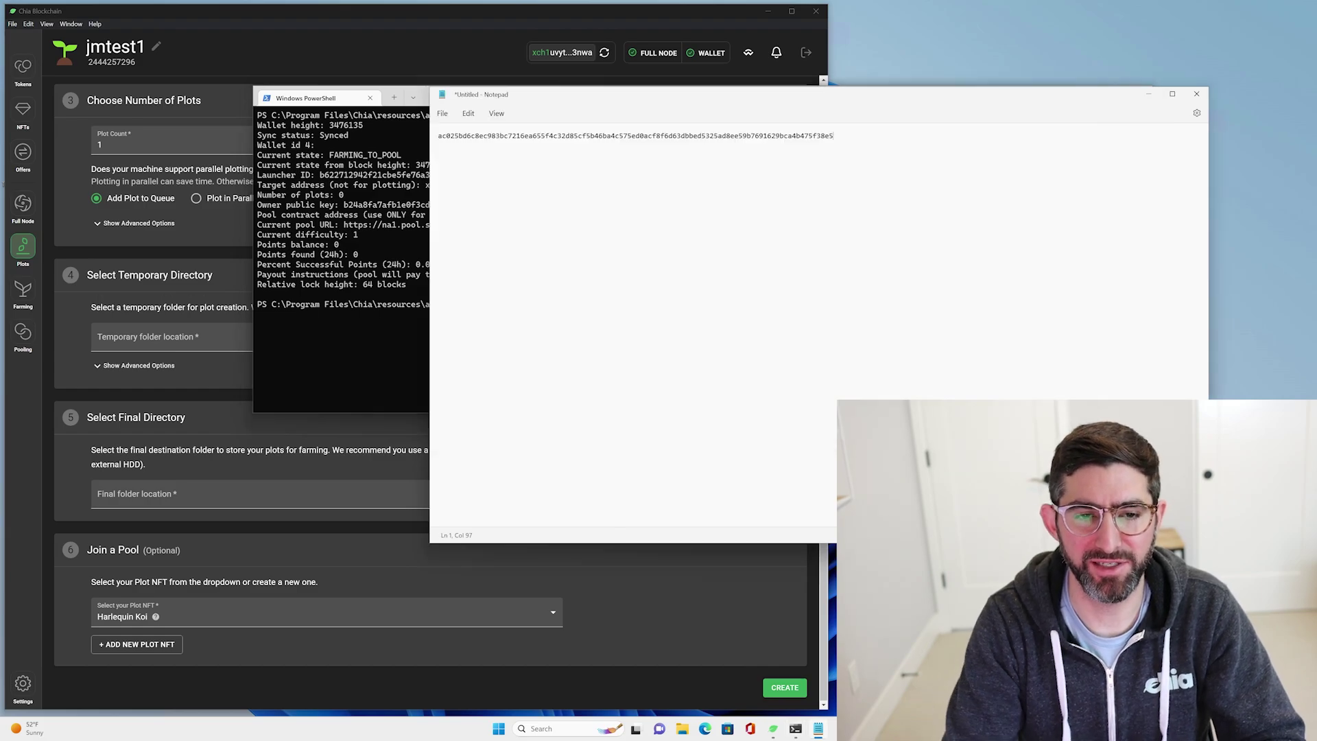
key(Return)
key(Return)
text(p1)
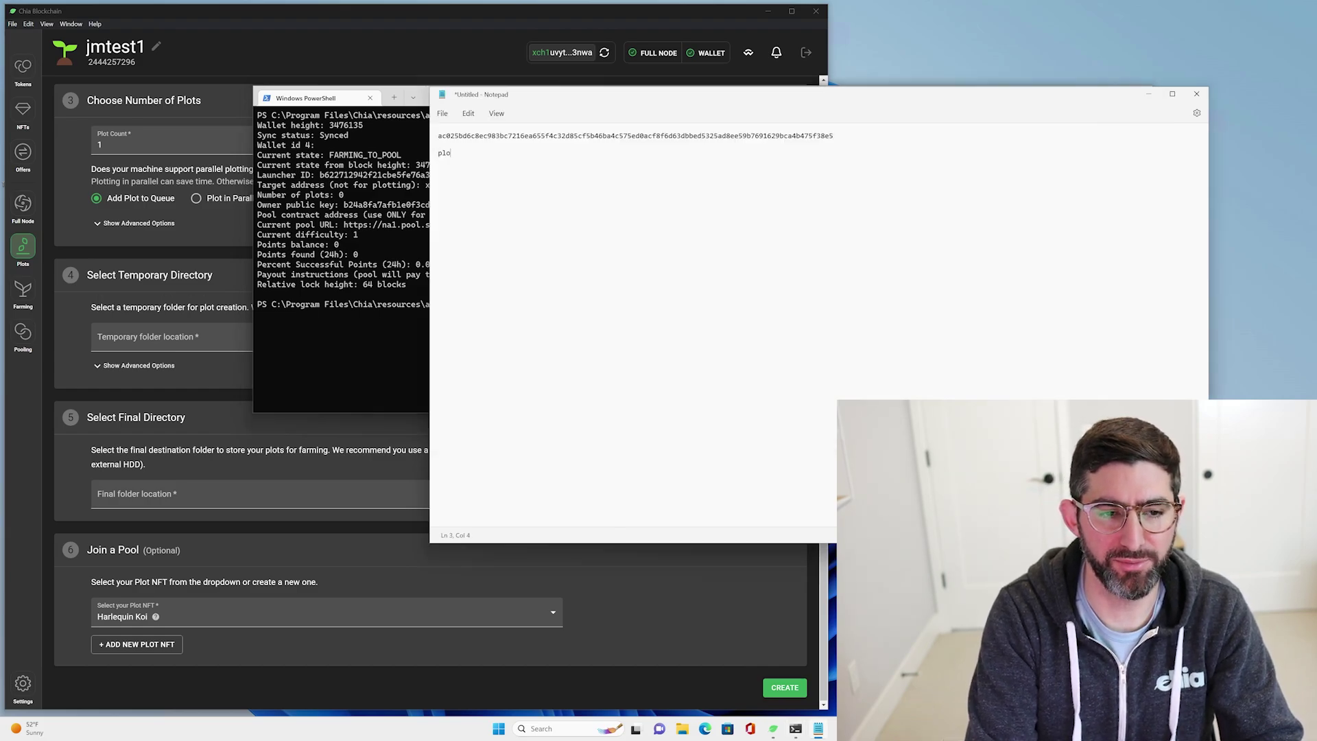
key(BackSpace)
key(BackSpace)
text(ool)
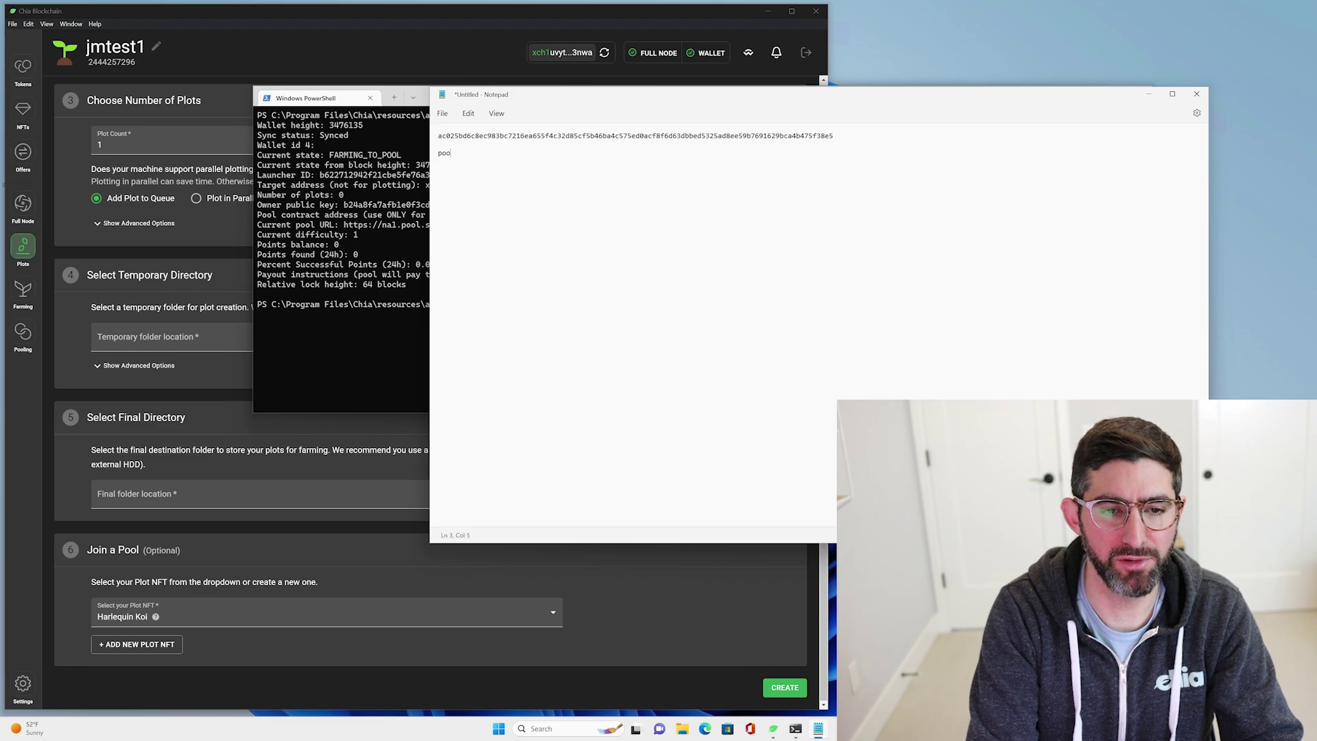
text( contract addre)
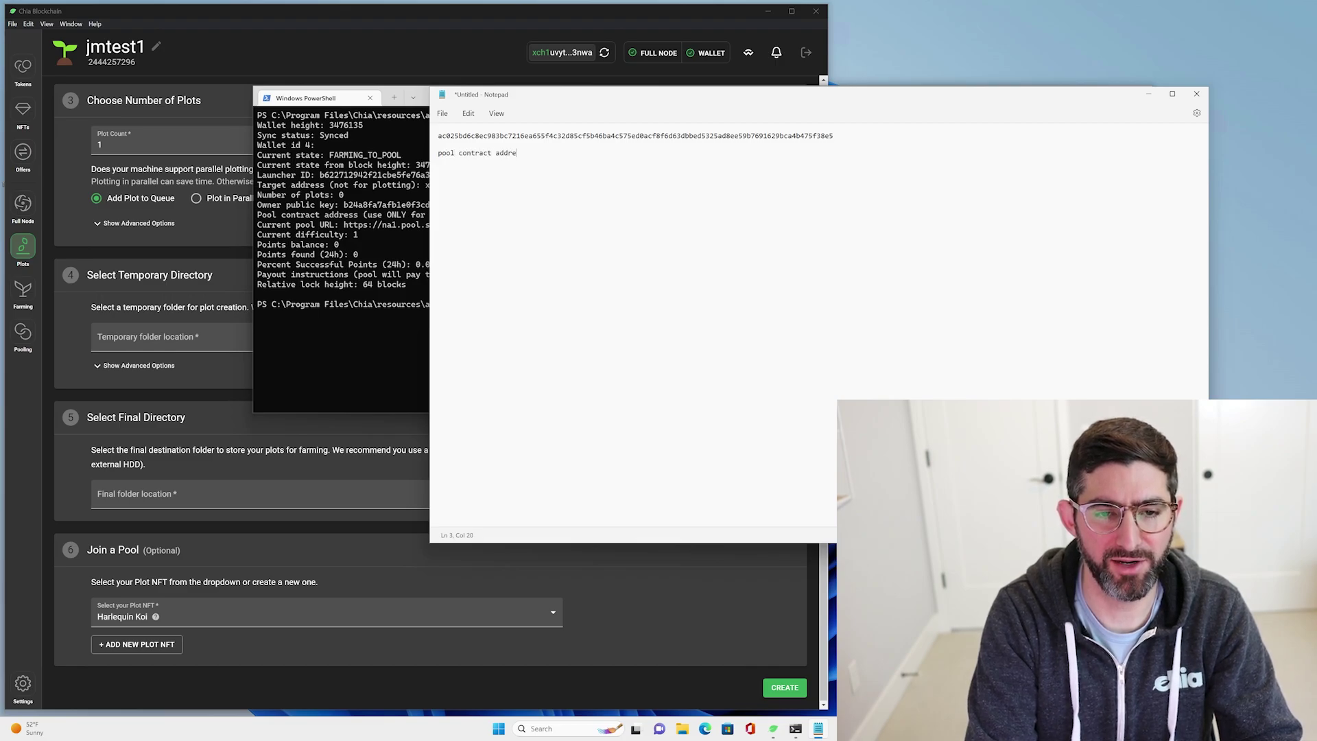
text(ss)
key(Return)
key(ctrl+v)
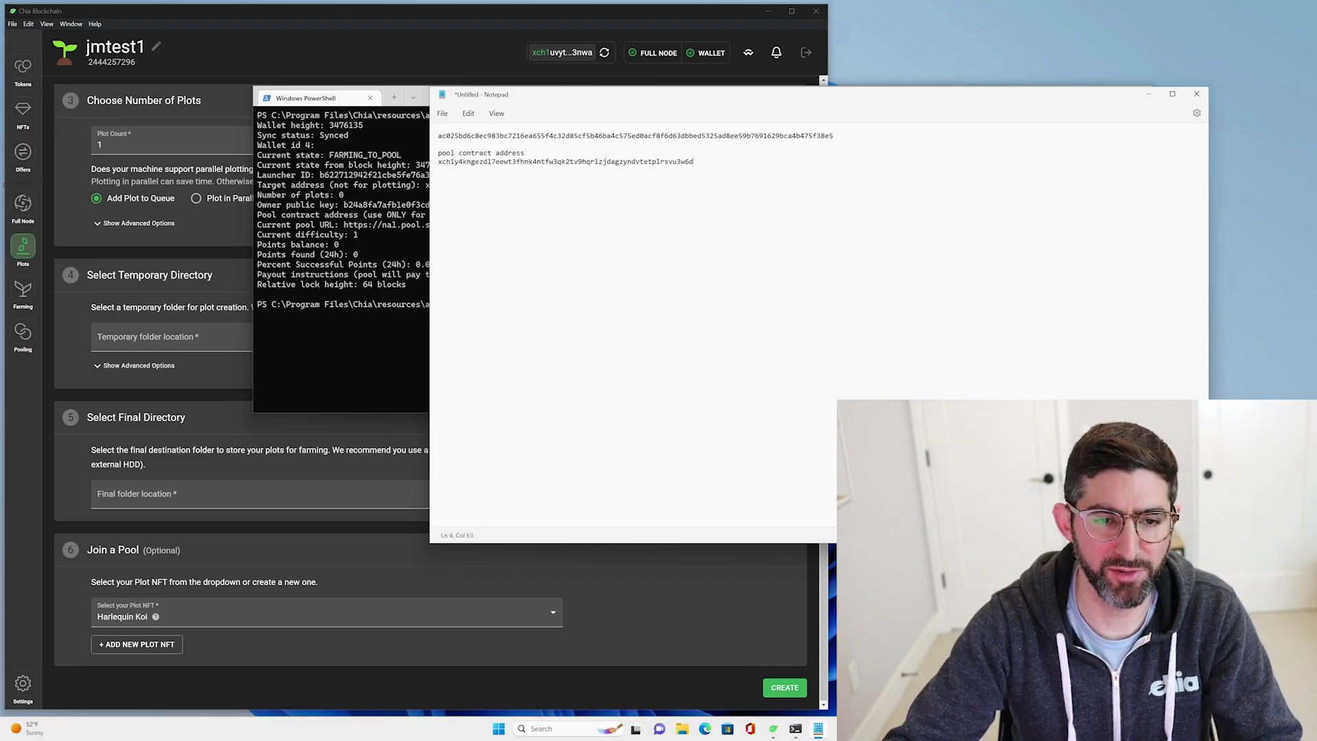
Insert the heading "farmer public key" on its own line above the key in the Notepad document
key(Return)
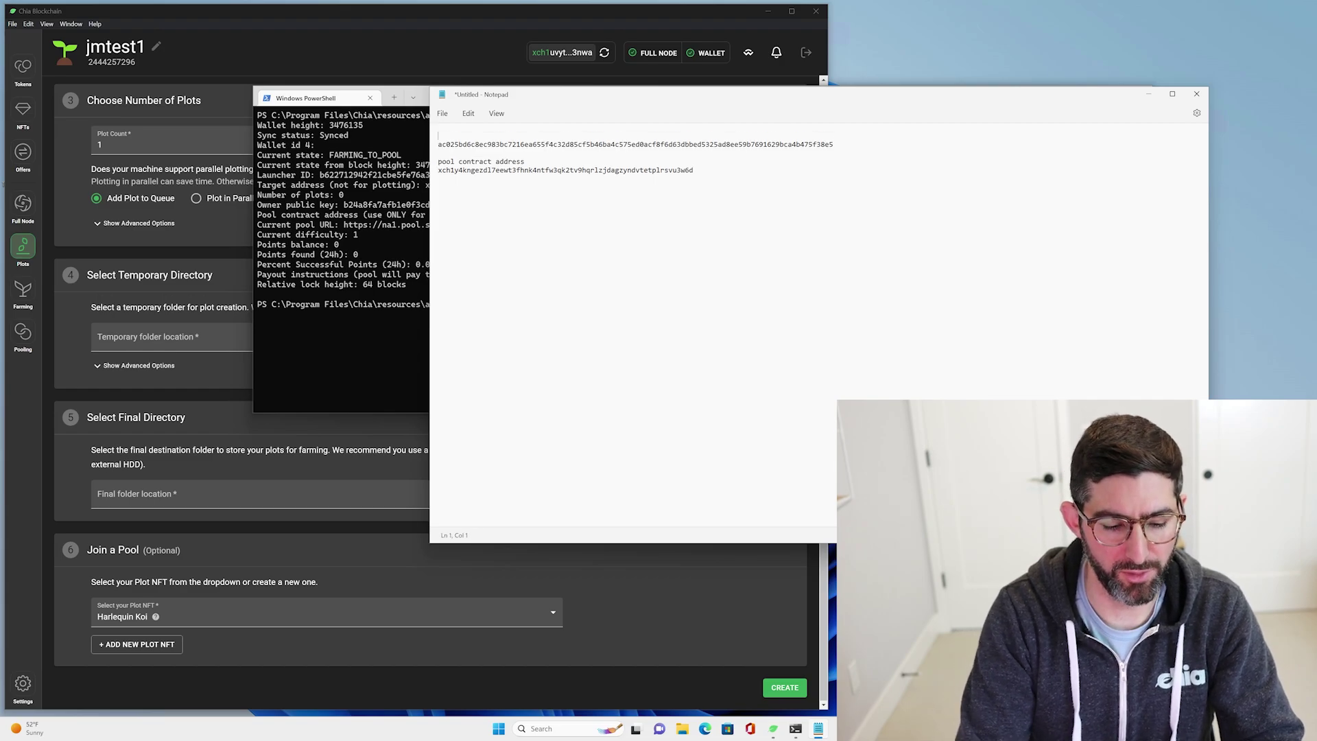
text(farmer p)
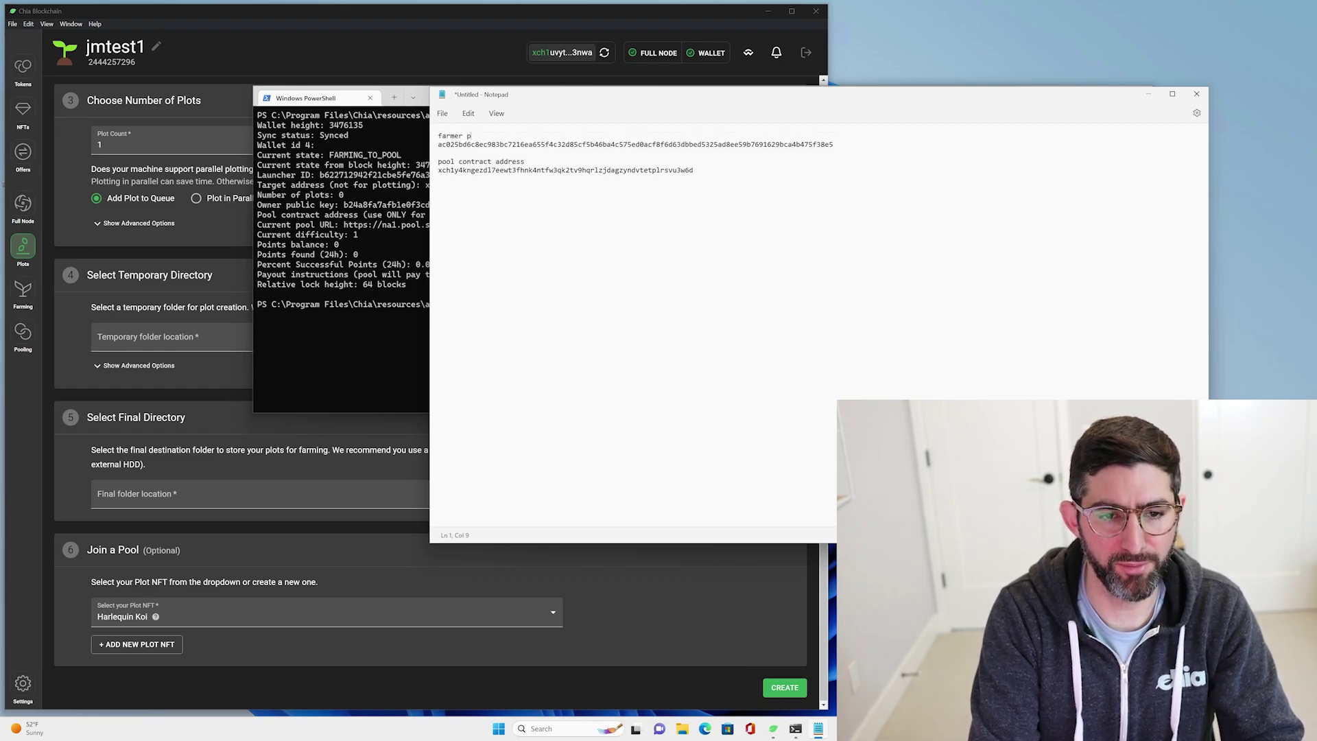
text(ublic key)
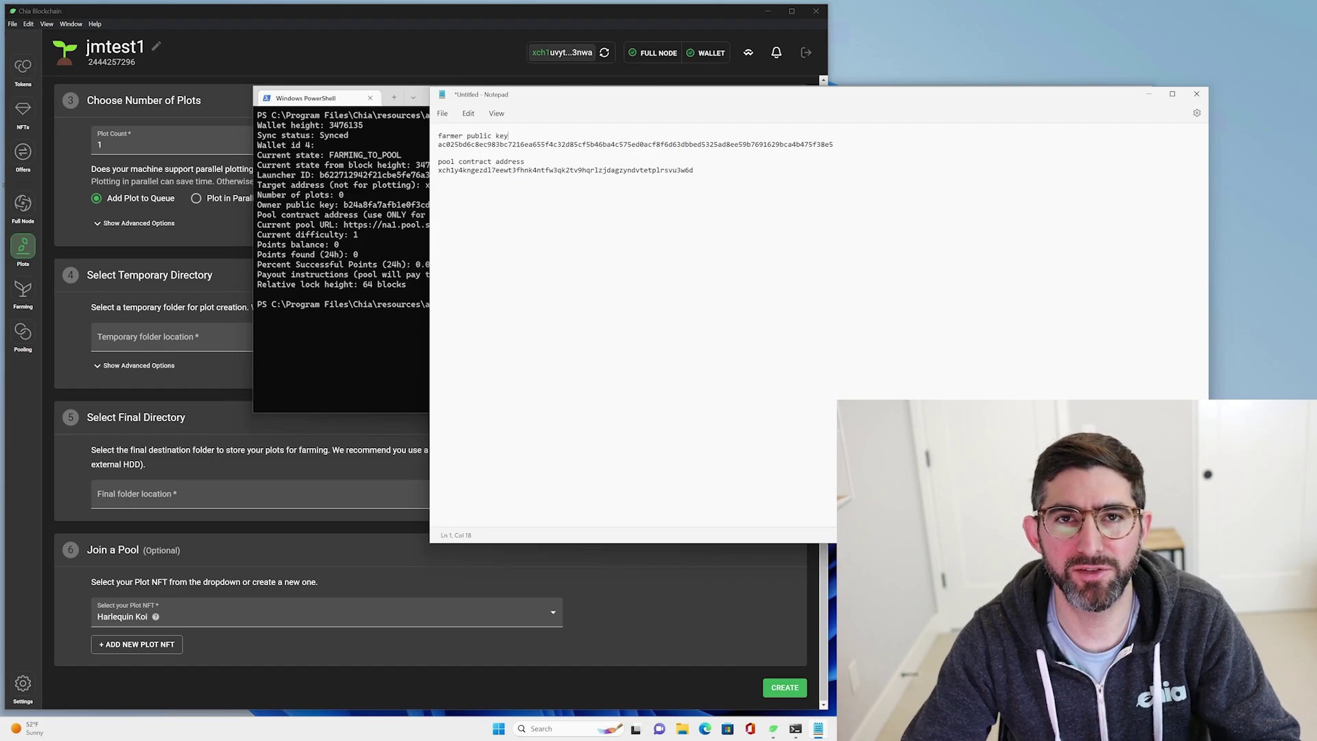
Switch to the Chia client, start adding a plot afresh and choose BladeBit Plotter 2.0.1 (Disk plot) as the plotter
key(alt+Tab)
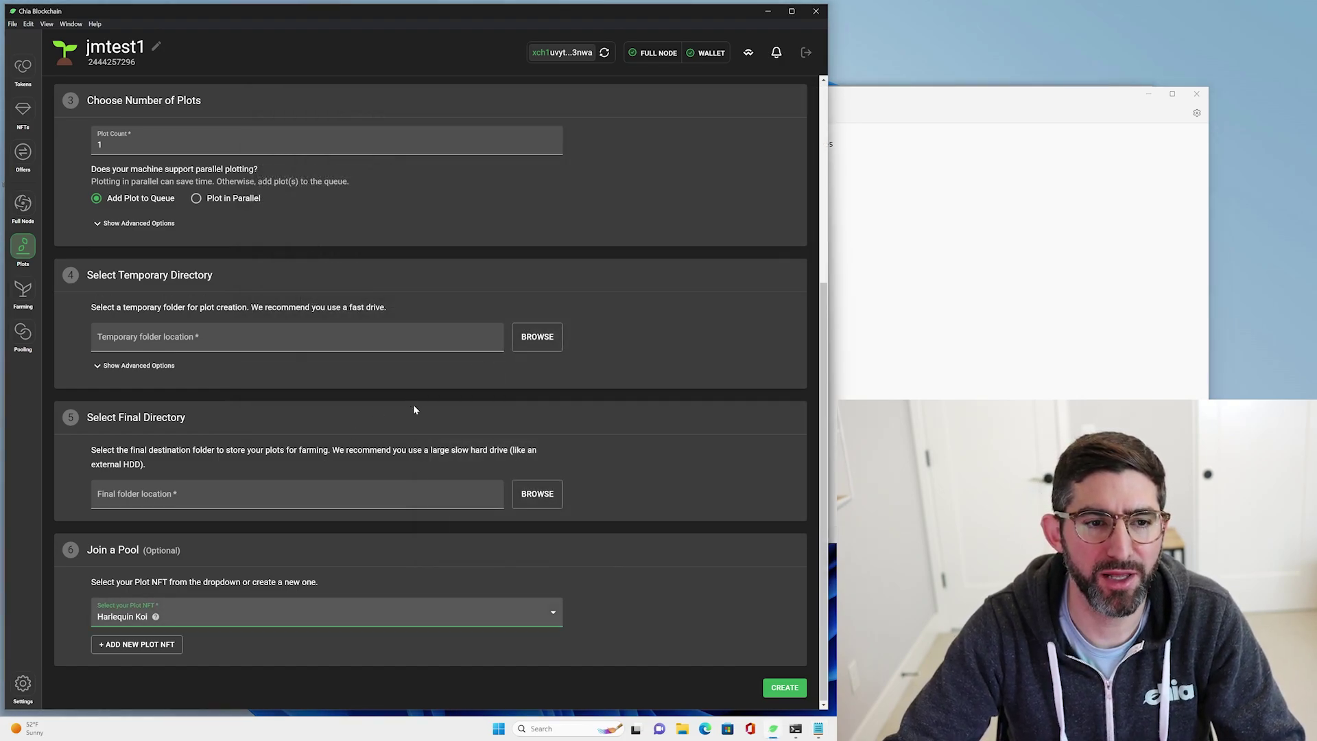
click(24, 217)
click(23, 247)
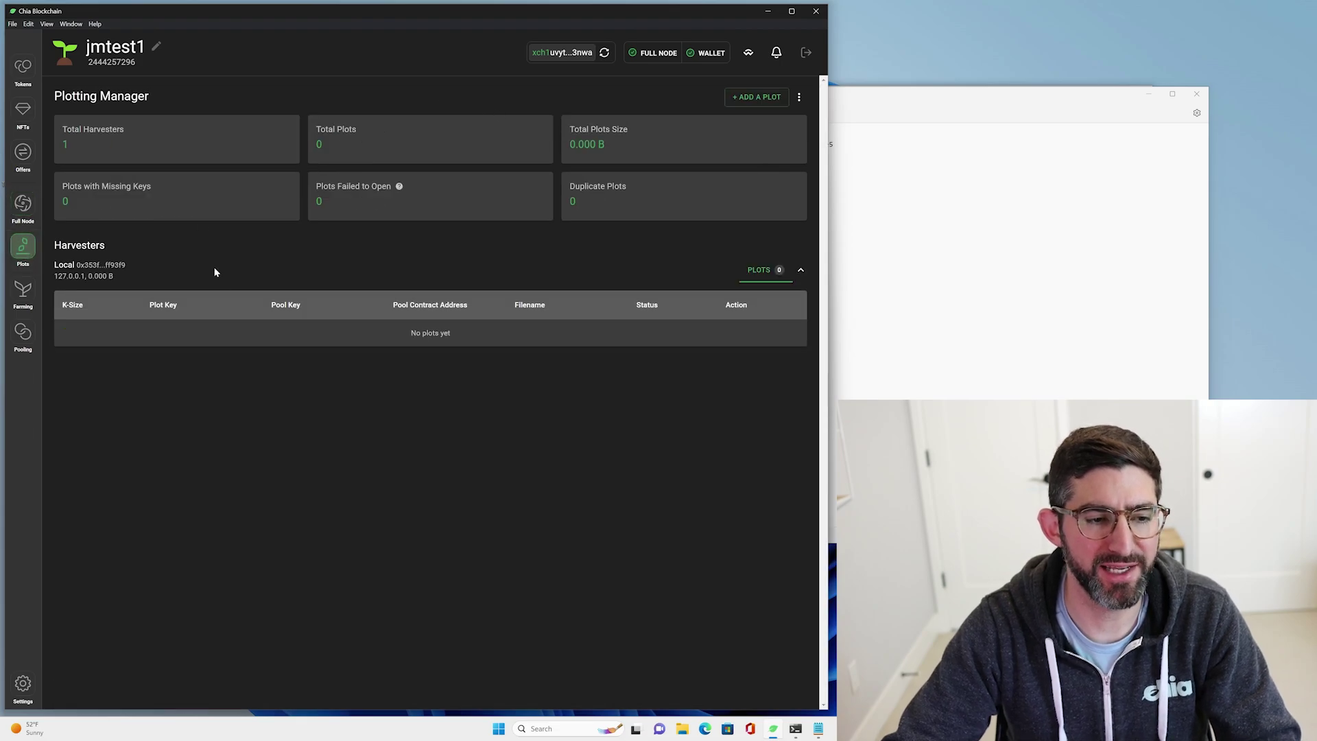
click(755, 98)
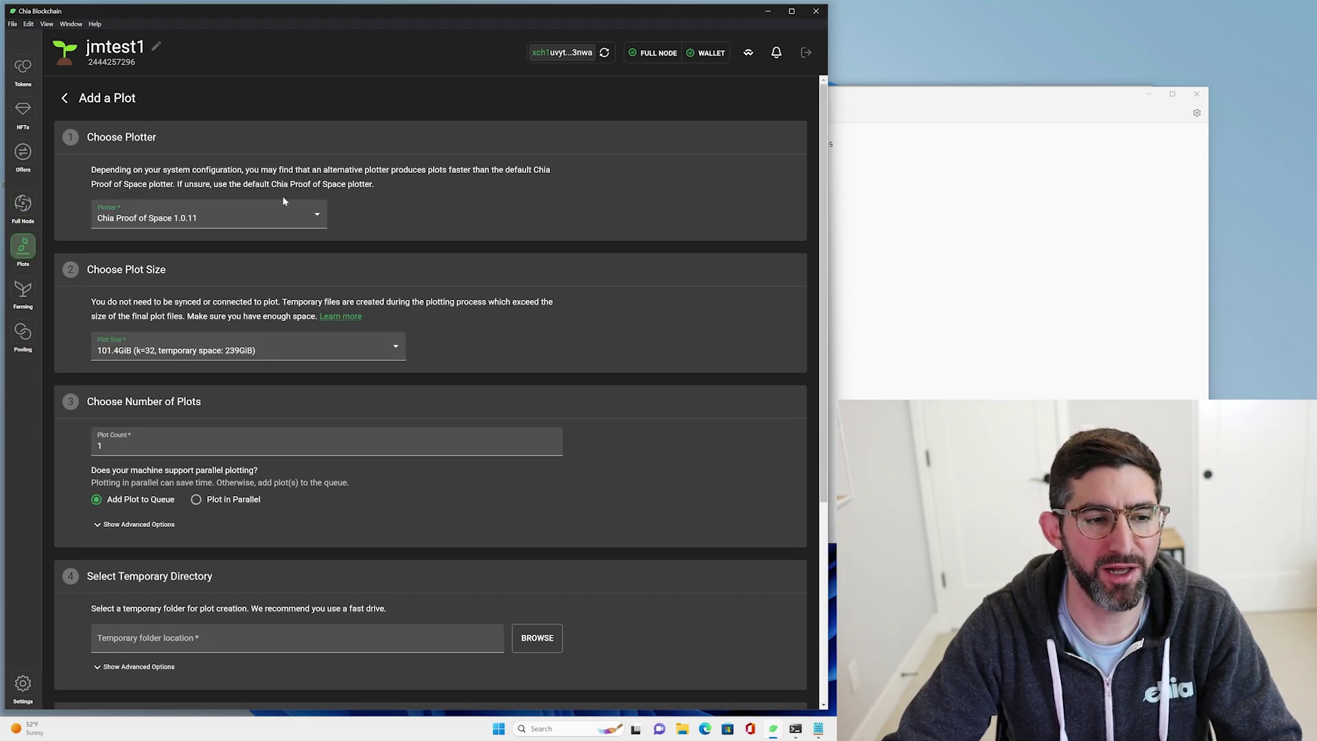
click(247, 221)
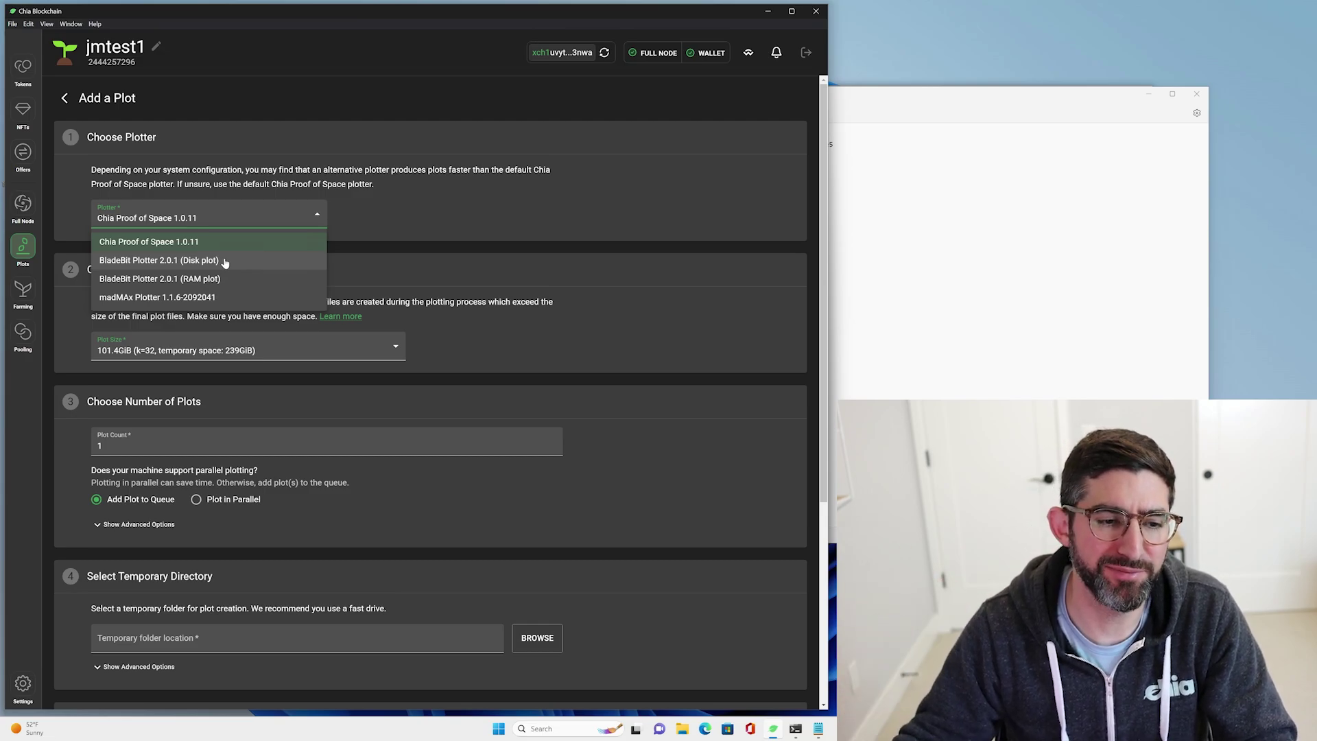
click(225, 262)
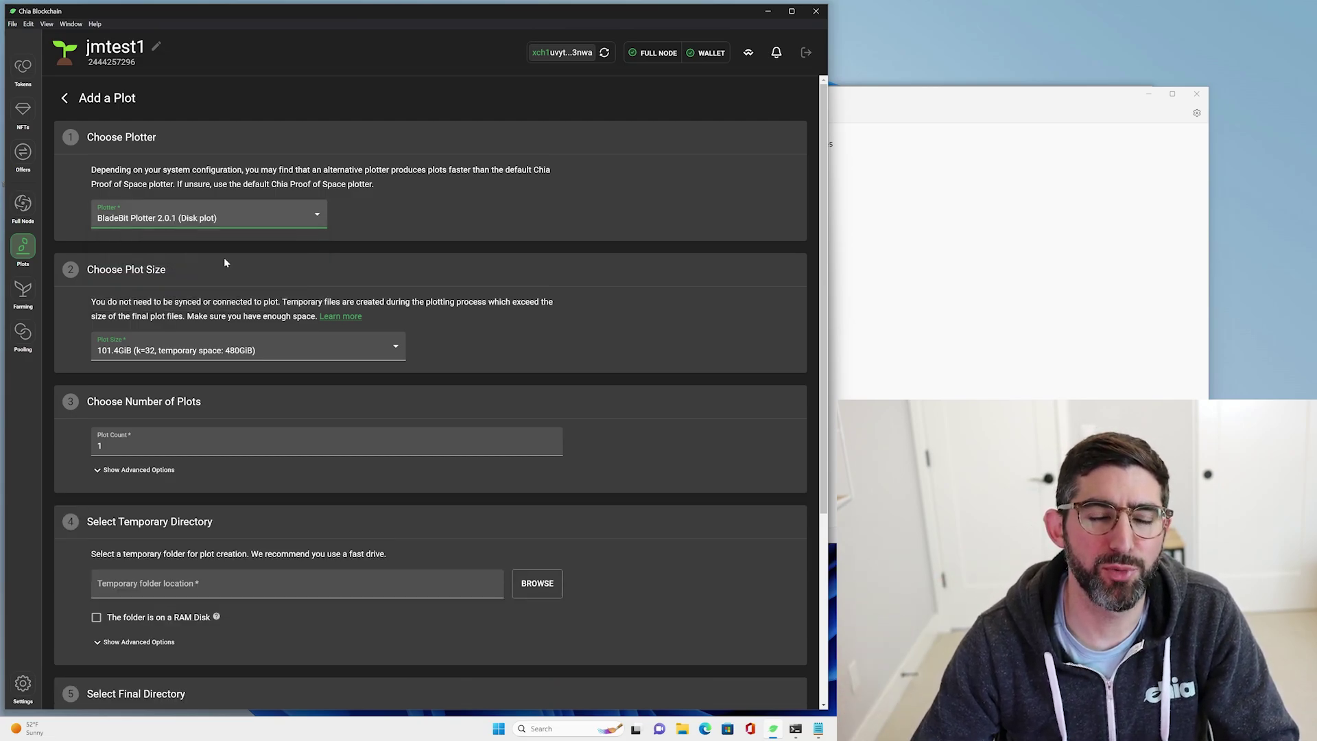
Reveal the advanced plot count options and set the number of threads to 15 and the number of buckets to 64
scroll(215, 307, down, 3)
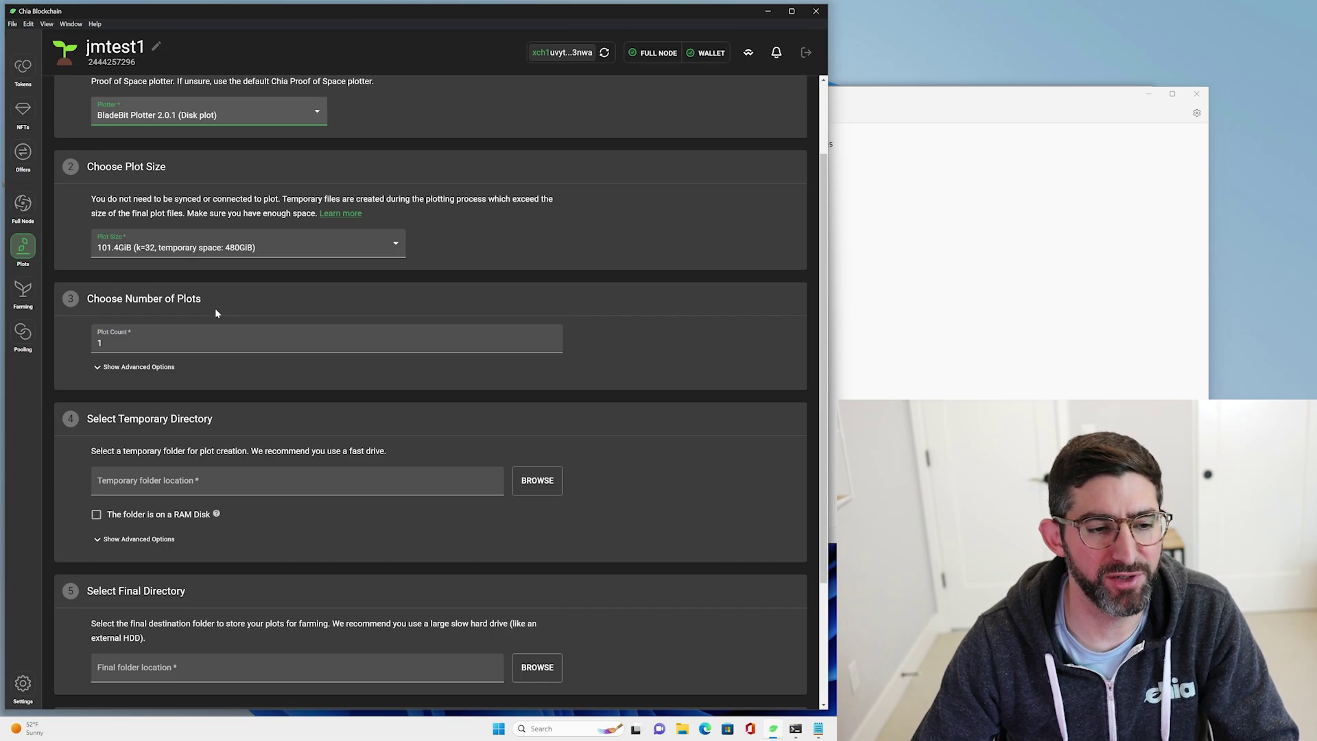
click(137, 317)
scroll(226, 323, down, 2)
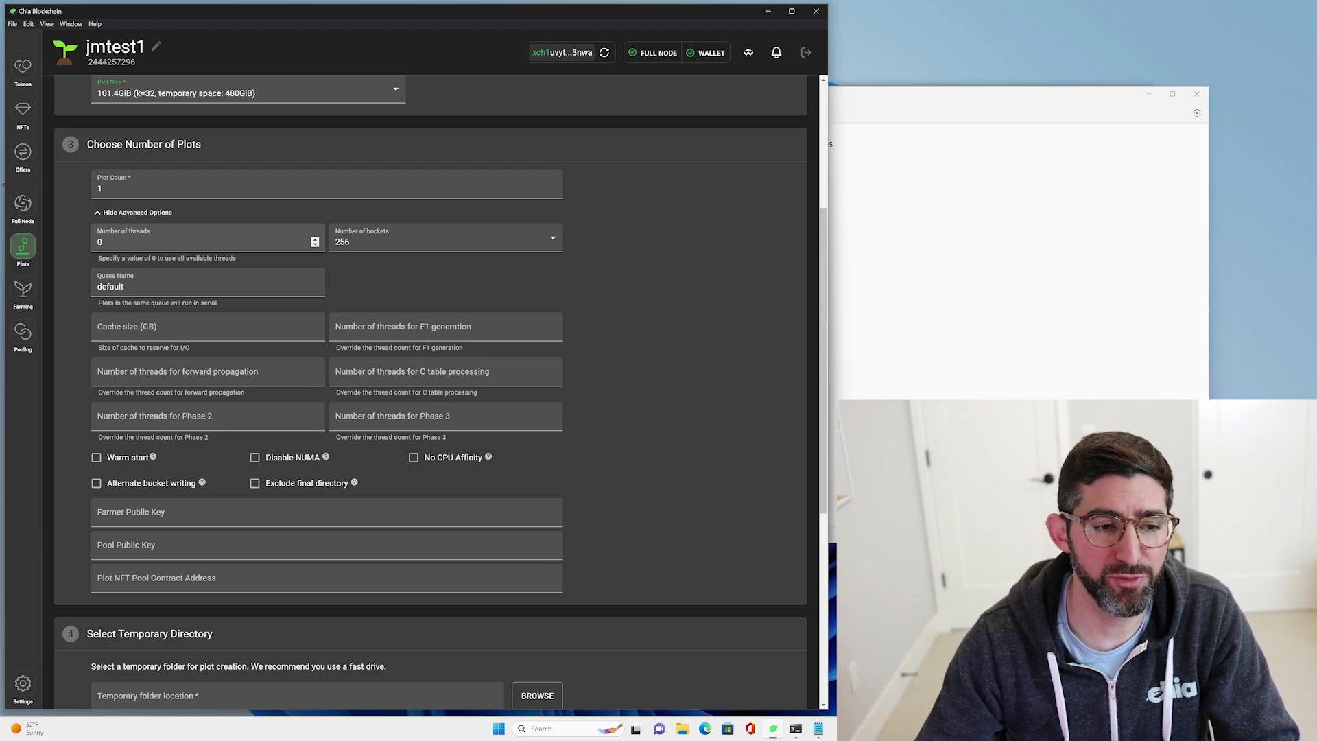
key(Tab)
text(15)
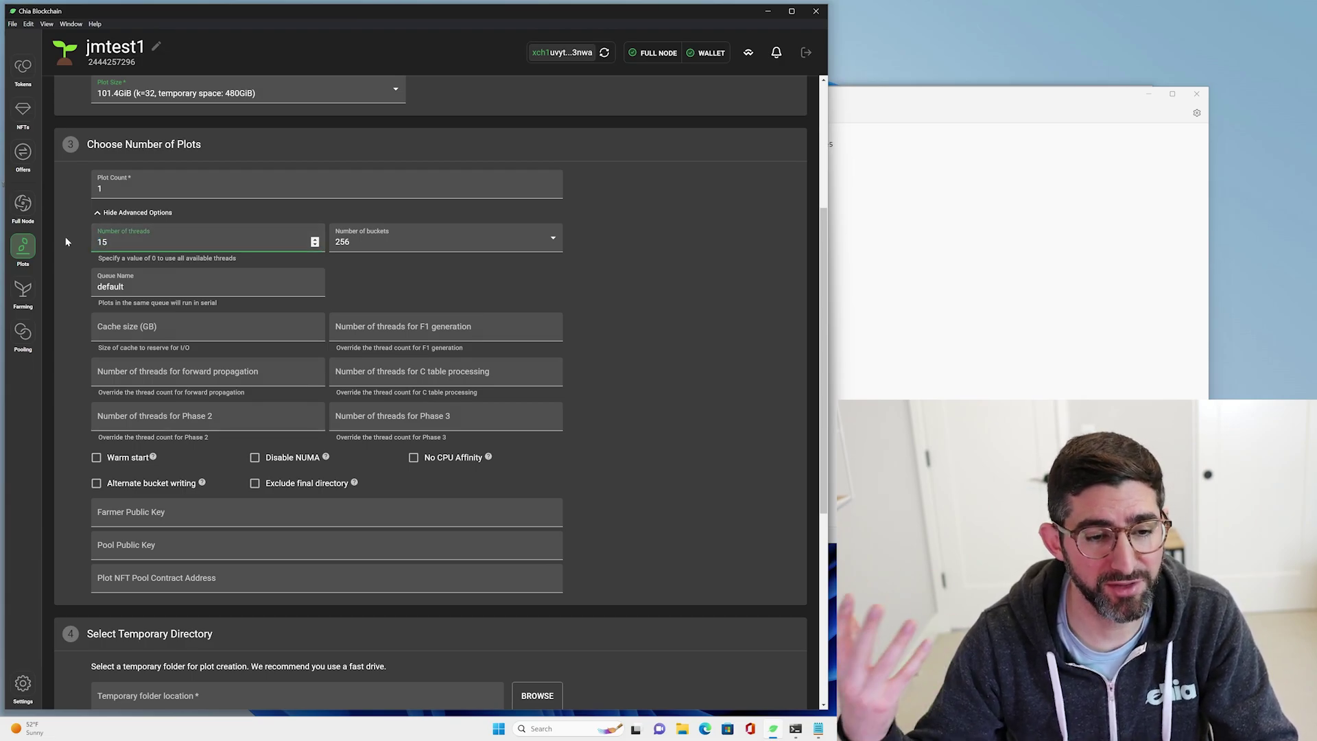
click(415, 241)
click(398, 266)
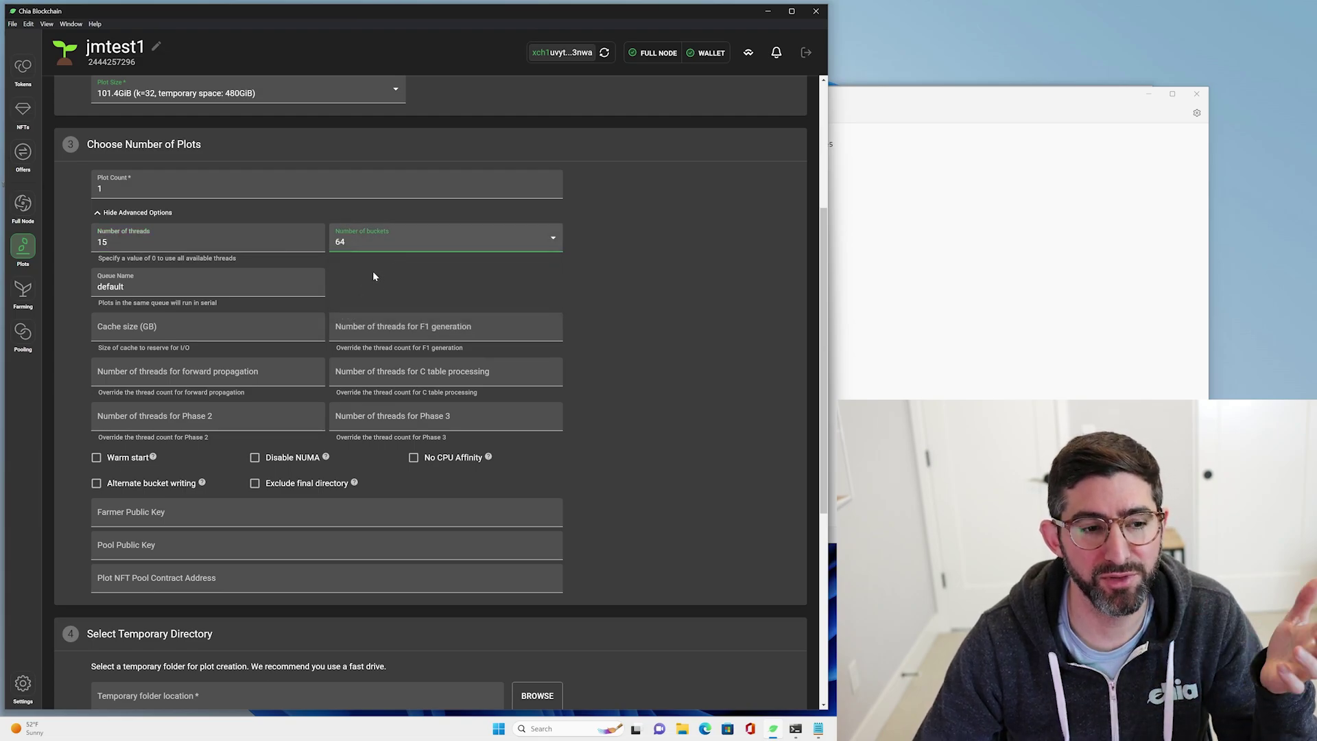
Set the BladeBit disk plotter's cache size to 100 GB
scroll(314, 329, down, 1)
click(205, 278)
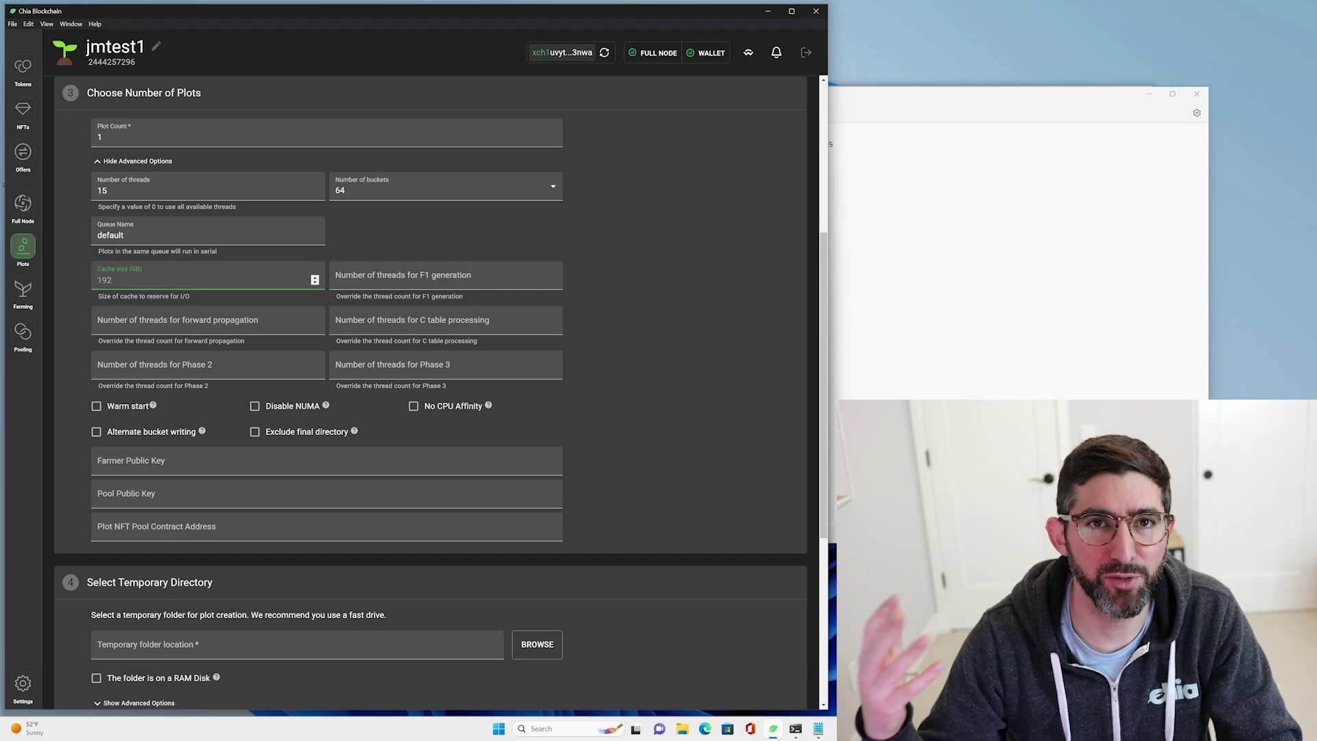
text(1000)
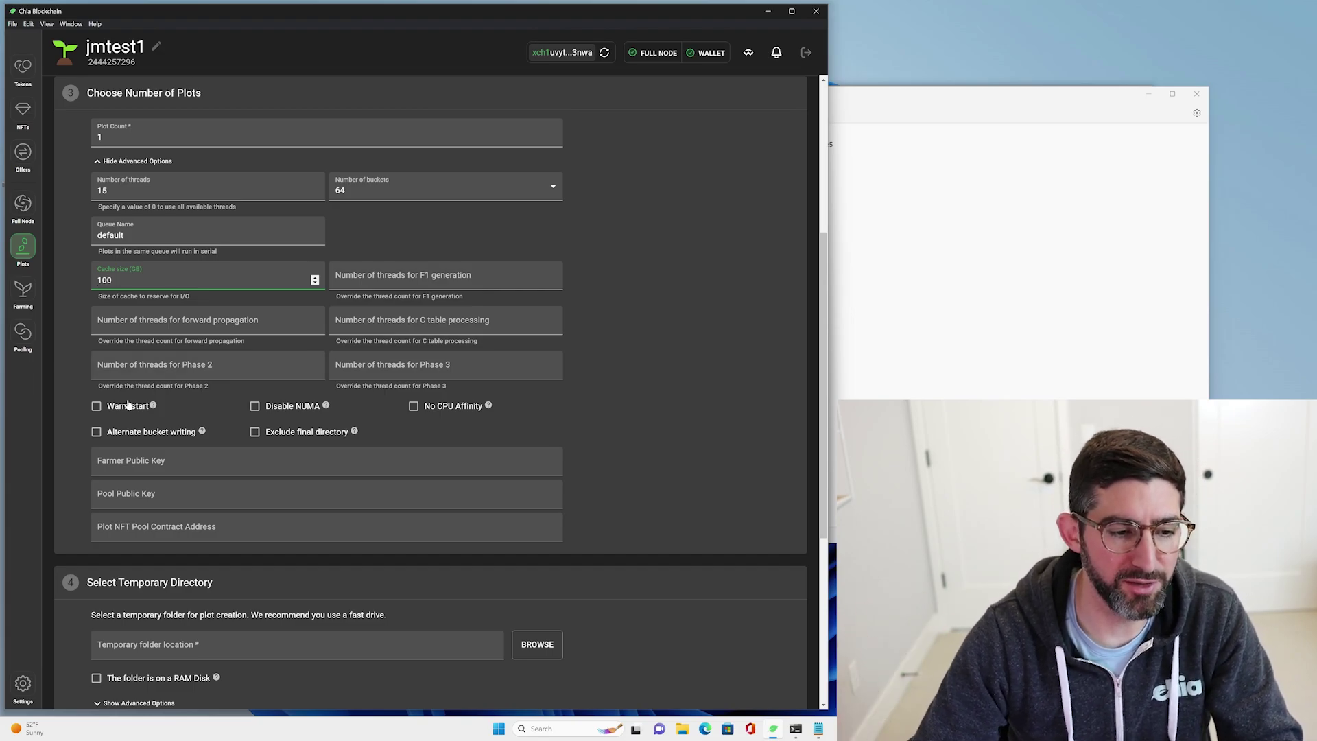
Enable alternate bucket writing for the BladeBit disk plot
click(138, 432)
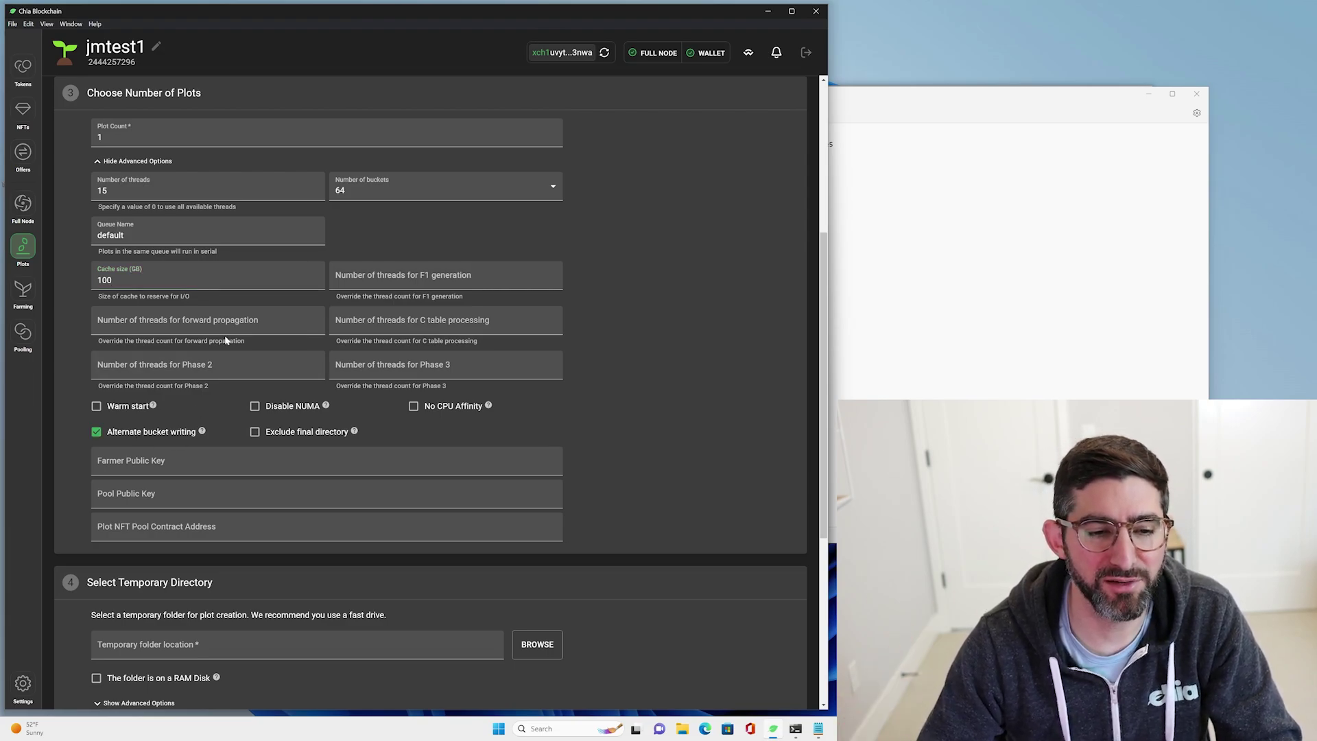
click(212, 405)
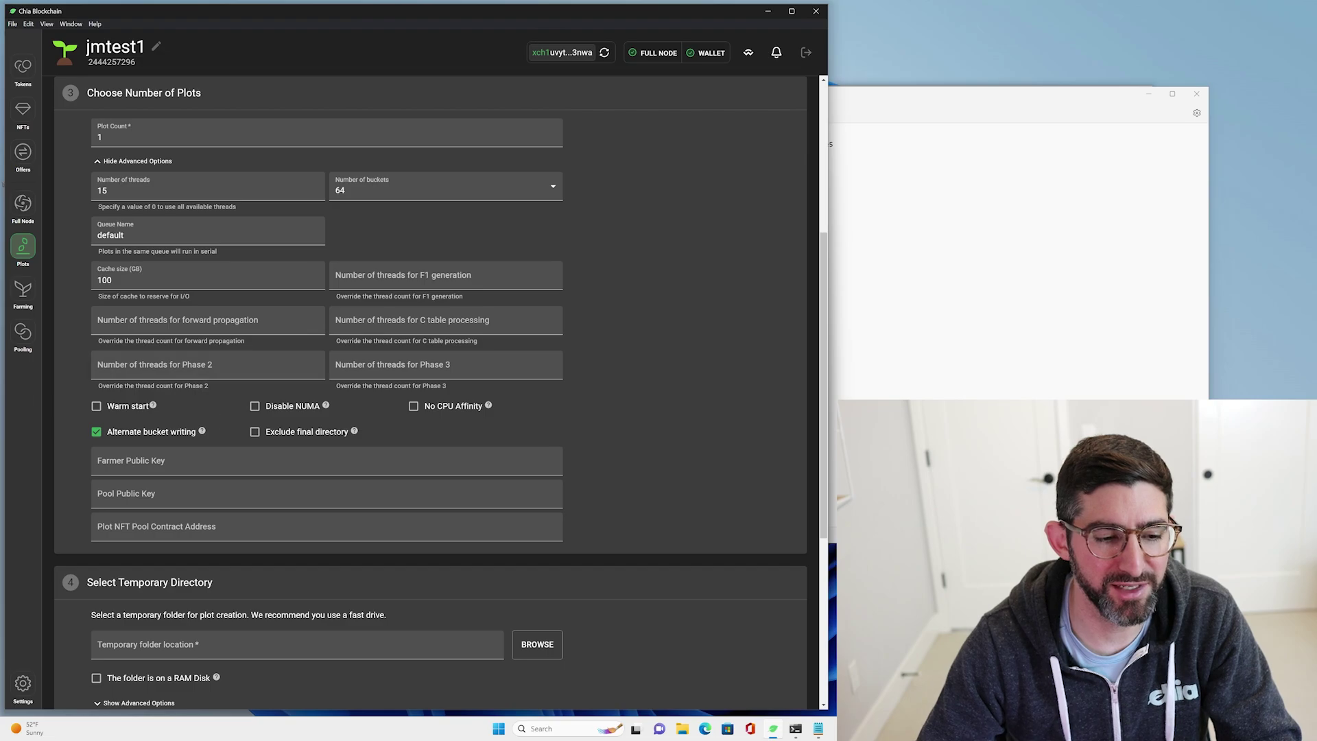
Copy the farmer public key from the Notepad document into the plot form's Farmer Public Key field
scroll(239, 408, down, 3)
key(alt+Tab)
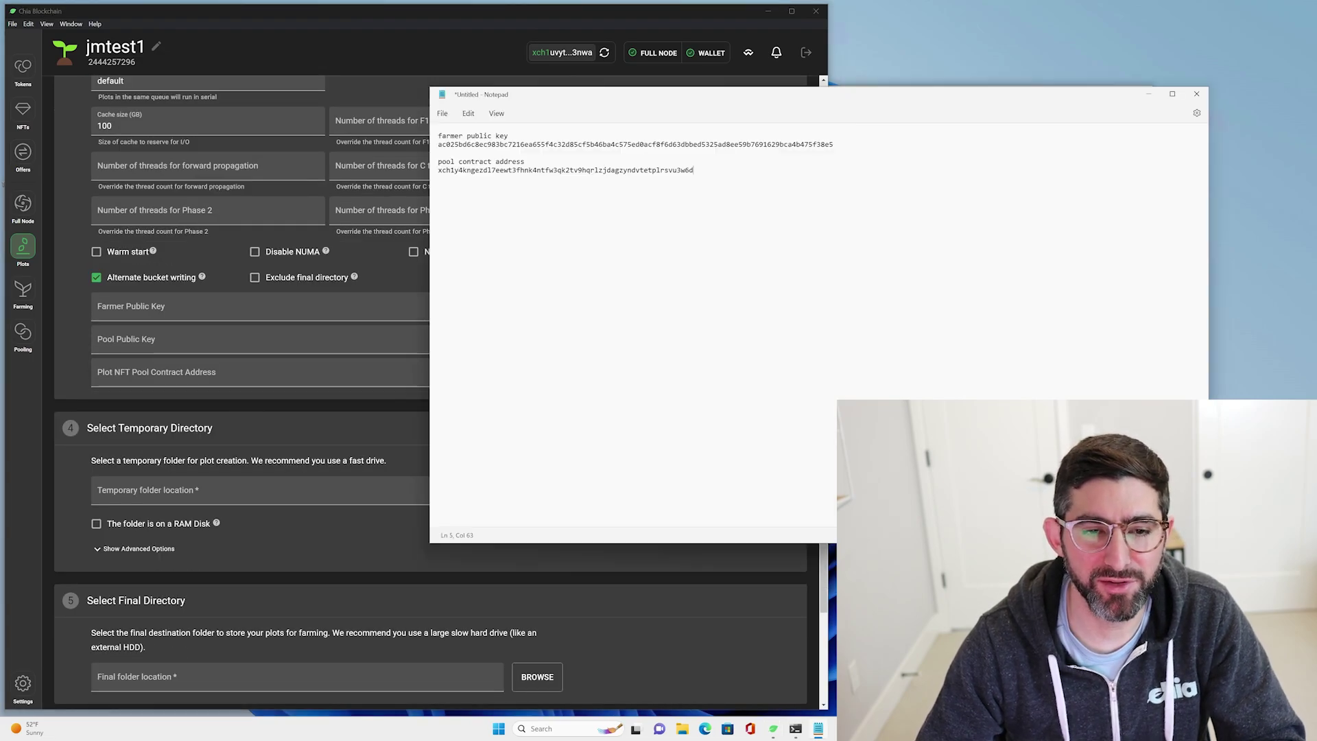
double_click(537, 145)
key(ctrl+c)
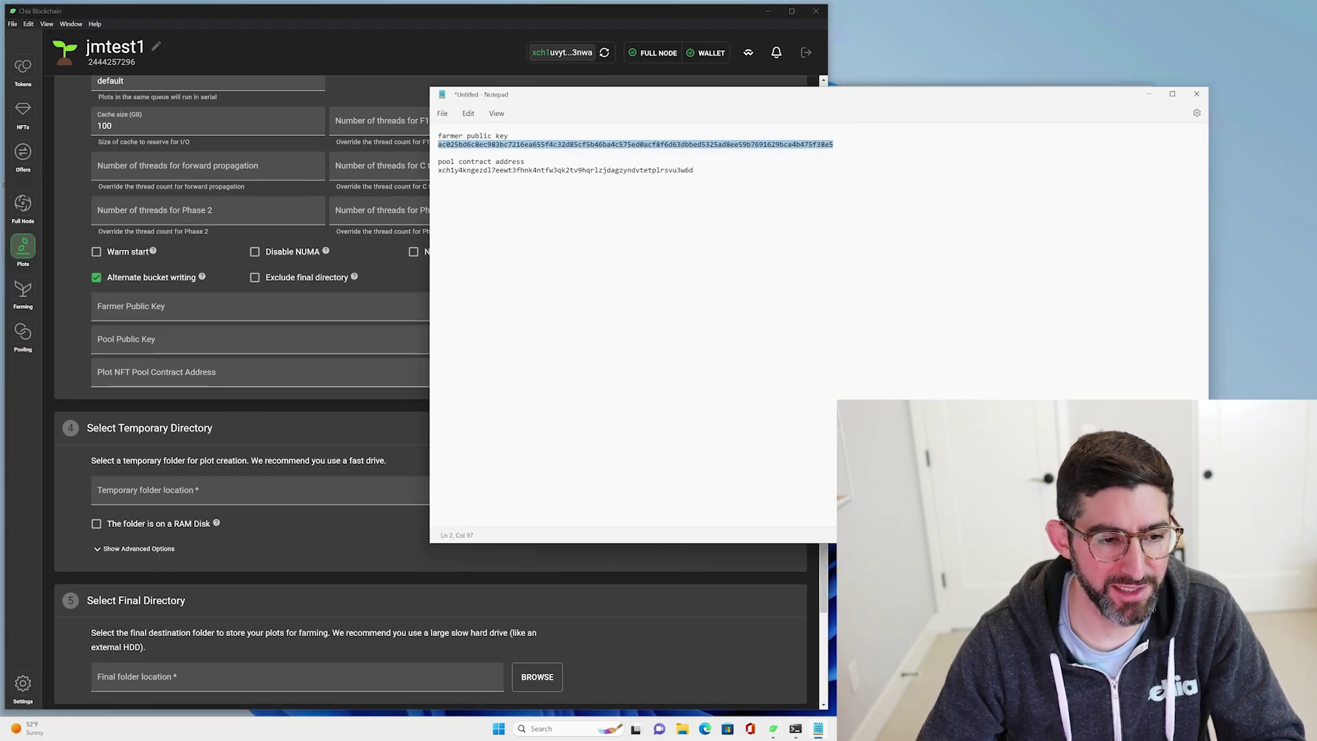
click(295, 309)
key(ctrl+v)
Copy the pool contract address from the Notepad document into the plot form's Plot NFT Pool Contract Address field
key(alt+Tab)
drag(437, 170, 693, 170)
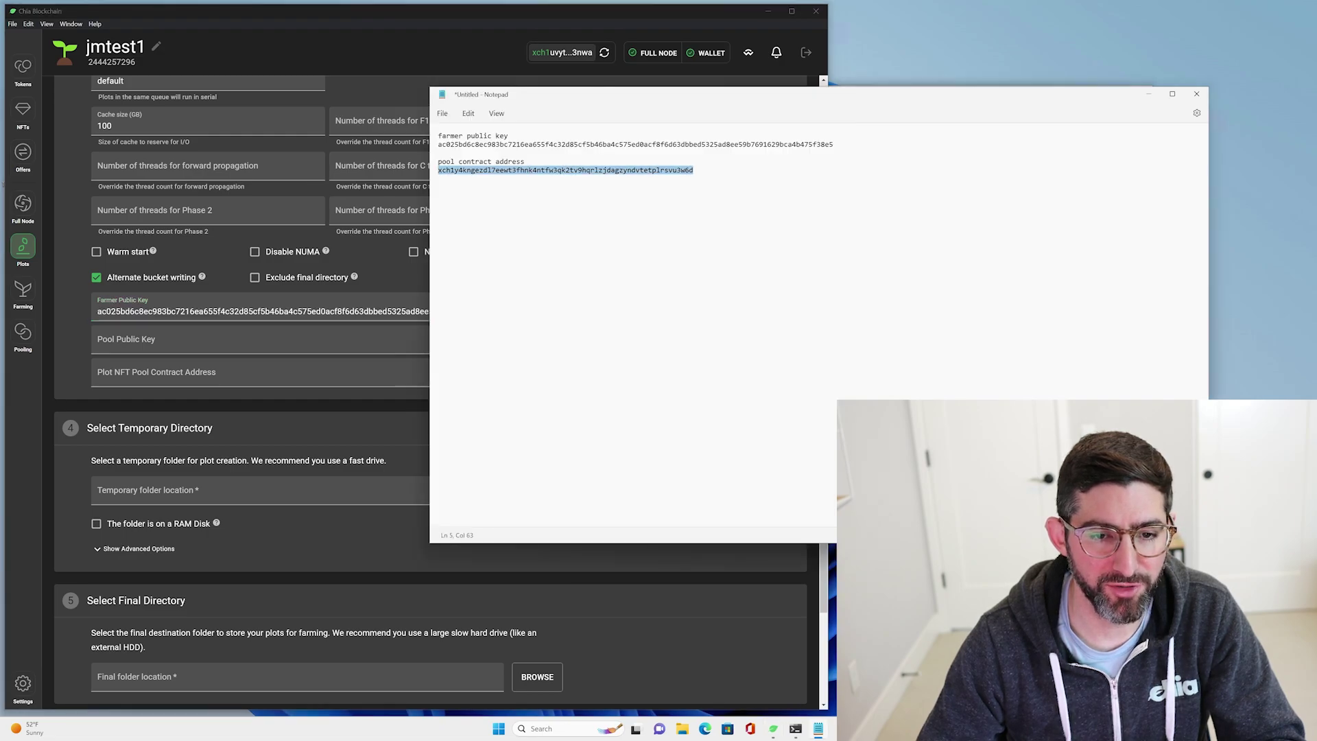
key(ctrl+c)
key(alt+Tab)
click(513, 377)
key(ctrl+v)
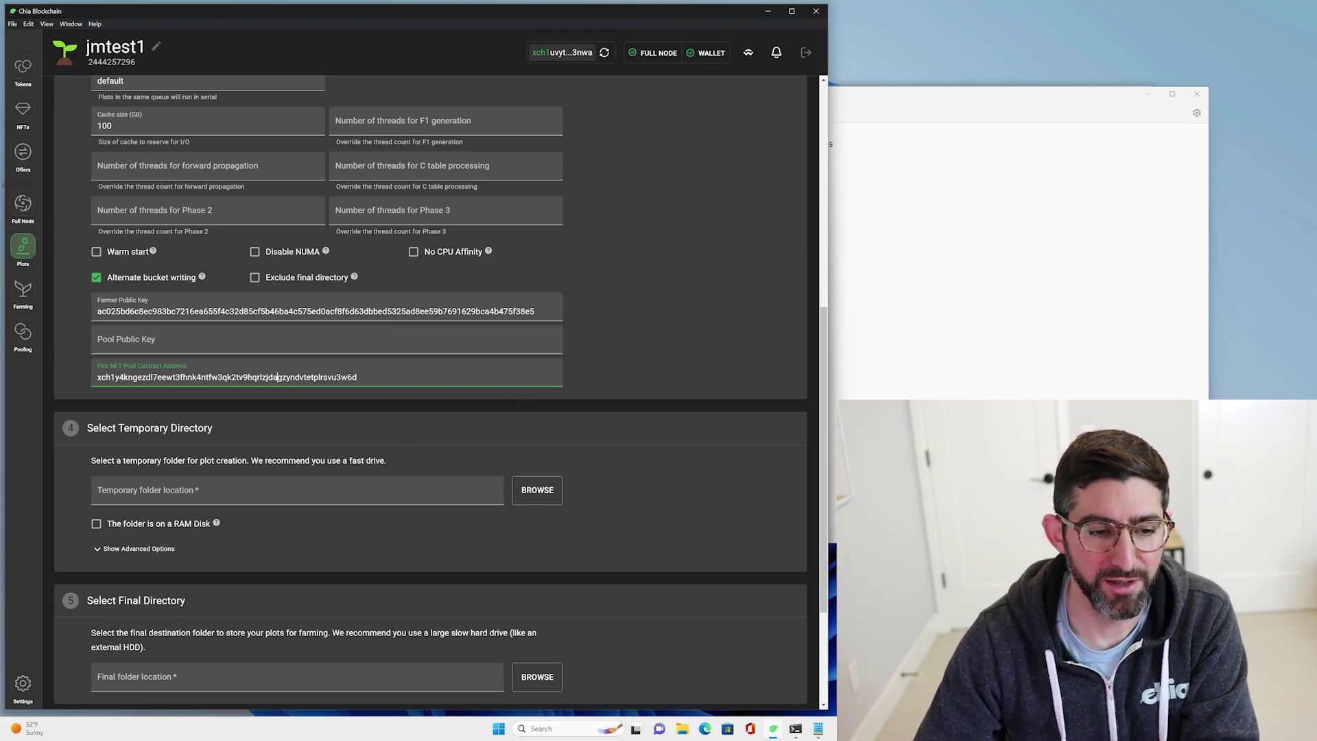
Clear the Plot NFT Pool Contract Address and Farmer Public Key fields in the plot form
key(ctrl+a)
key(BackSpace)
key(shift+Tab)
key(shift+Tab)
key(BackSpace)
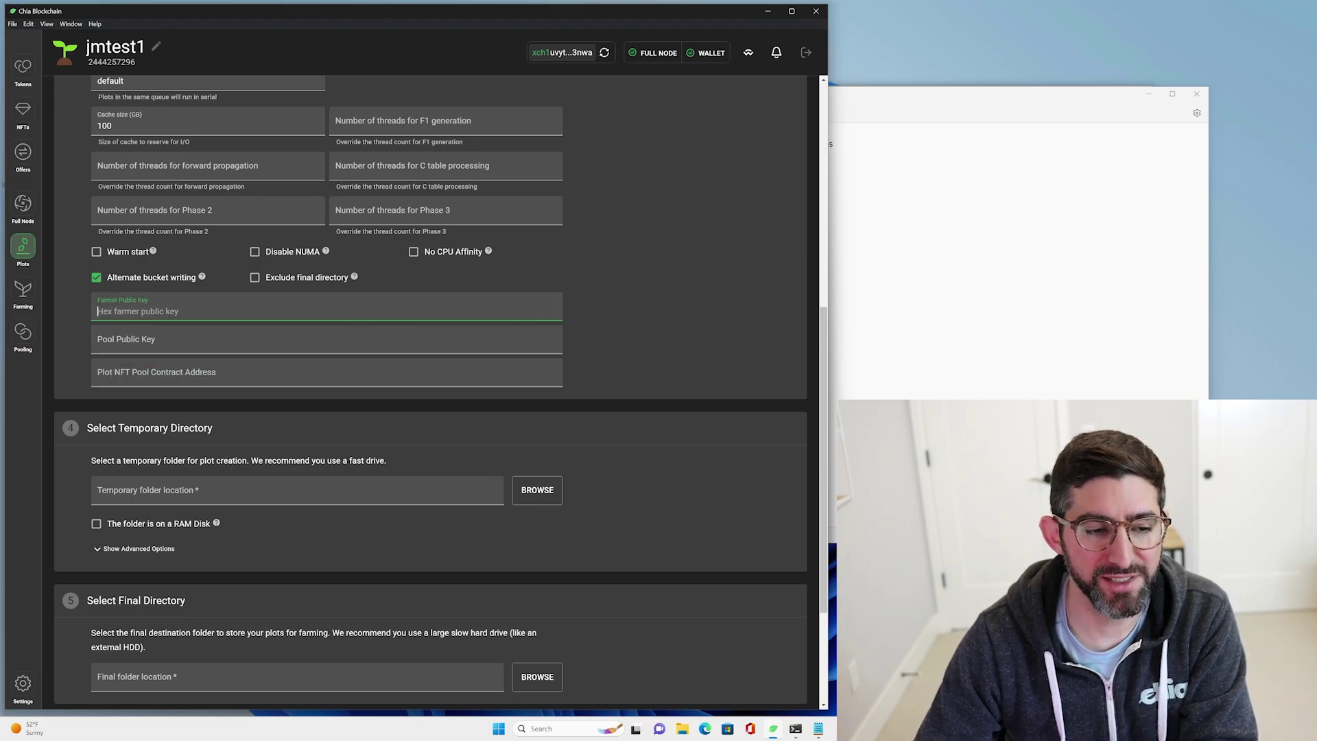
click(657, 260)
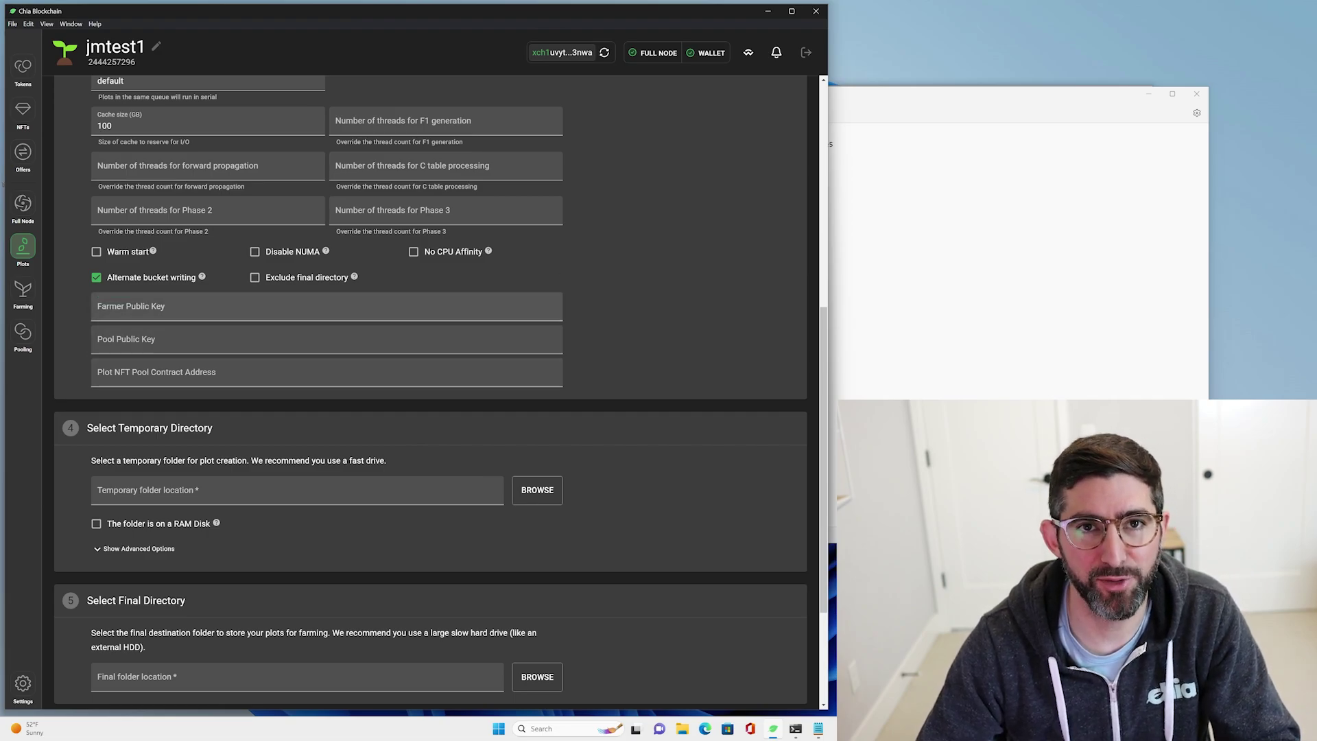
Assign the Harlequin Koi plot NFT to the new plot in the Join a Pool section
scroll(376, 353, down, 3)
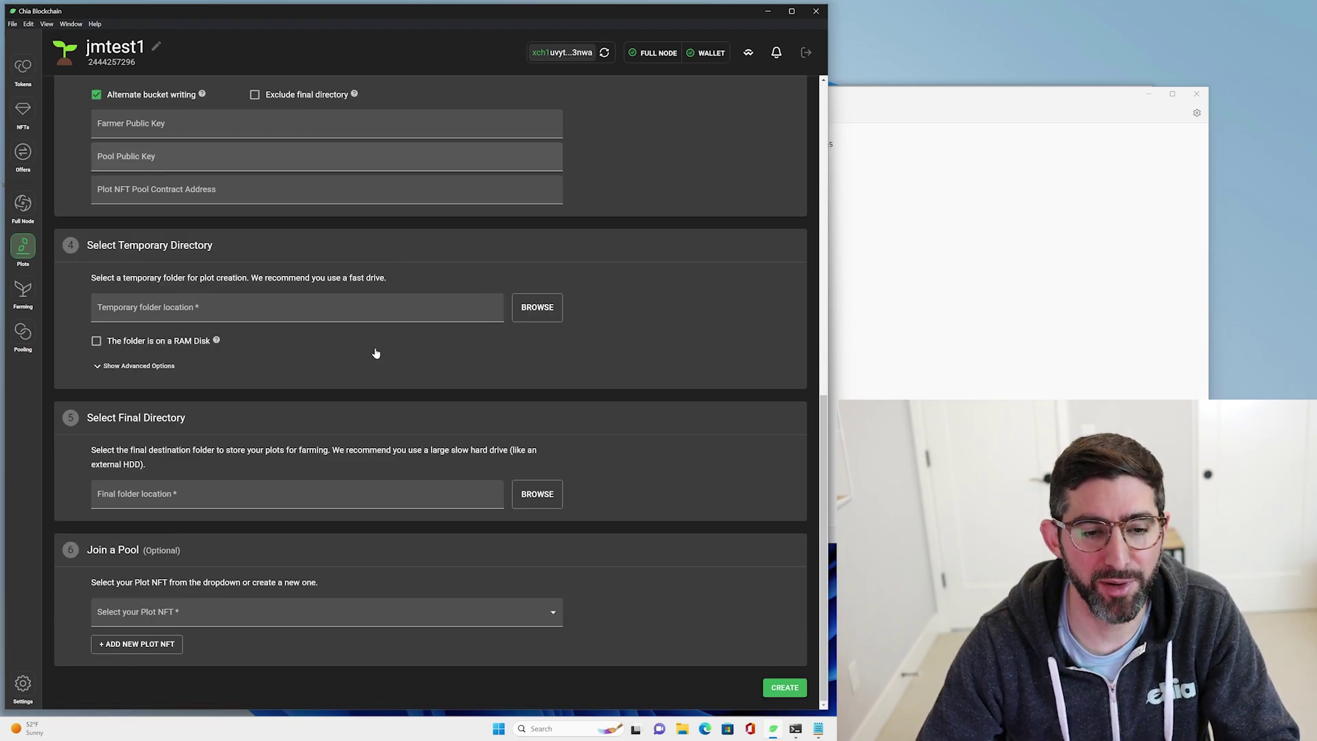
click(349, 618)
click(345, 659)
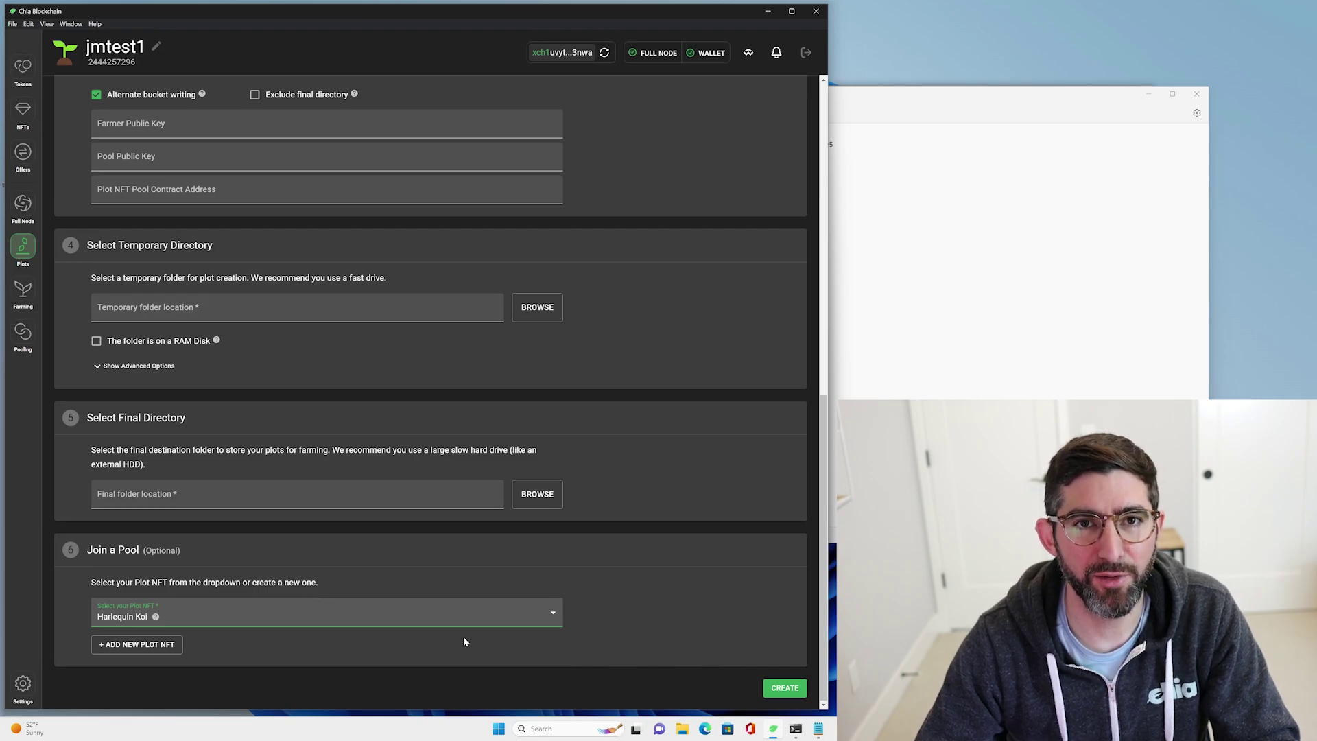
Set the temporary folder location to the root of the plots (E:) drive
click(549, 310)
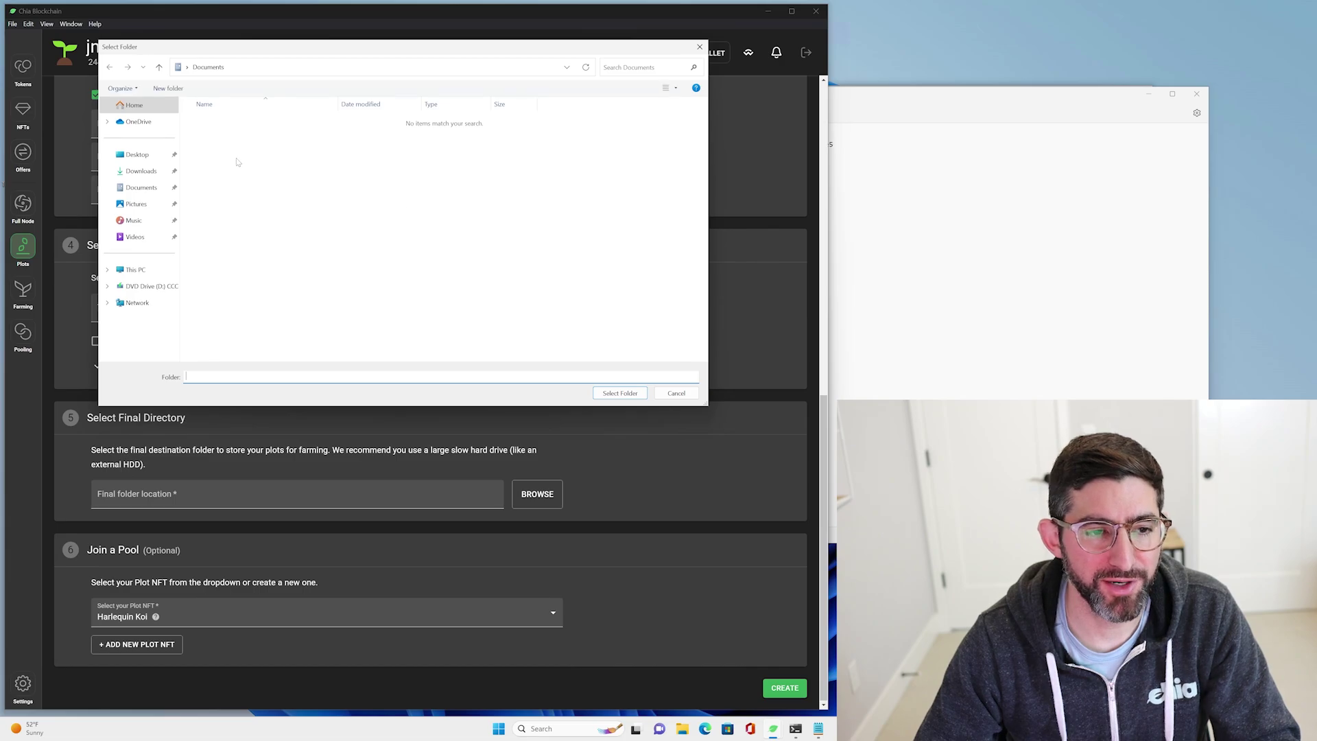
click(129, 269)
double_click(521, 132)
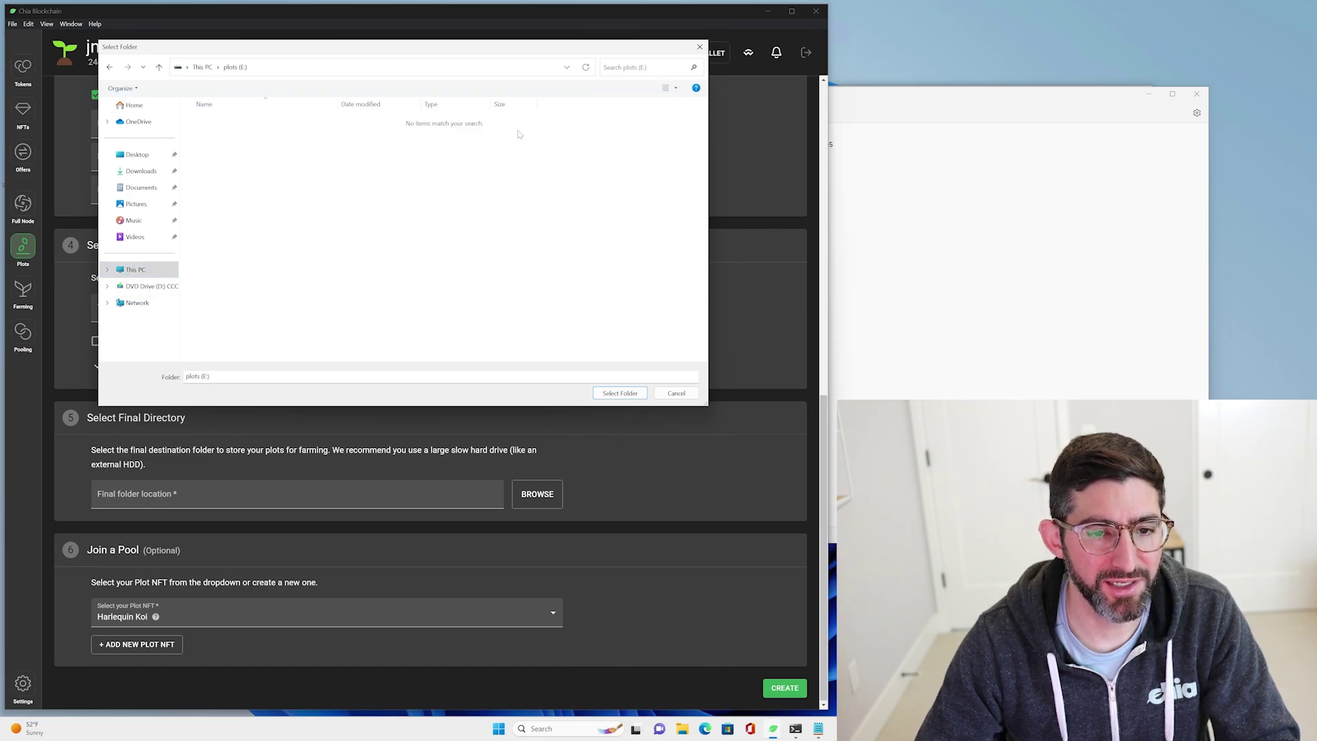
click(620, 393)
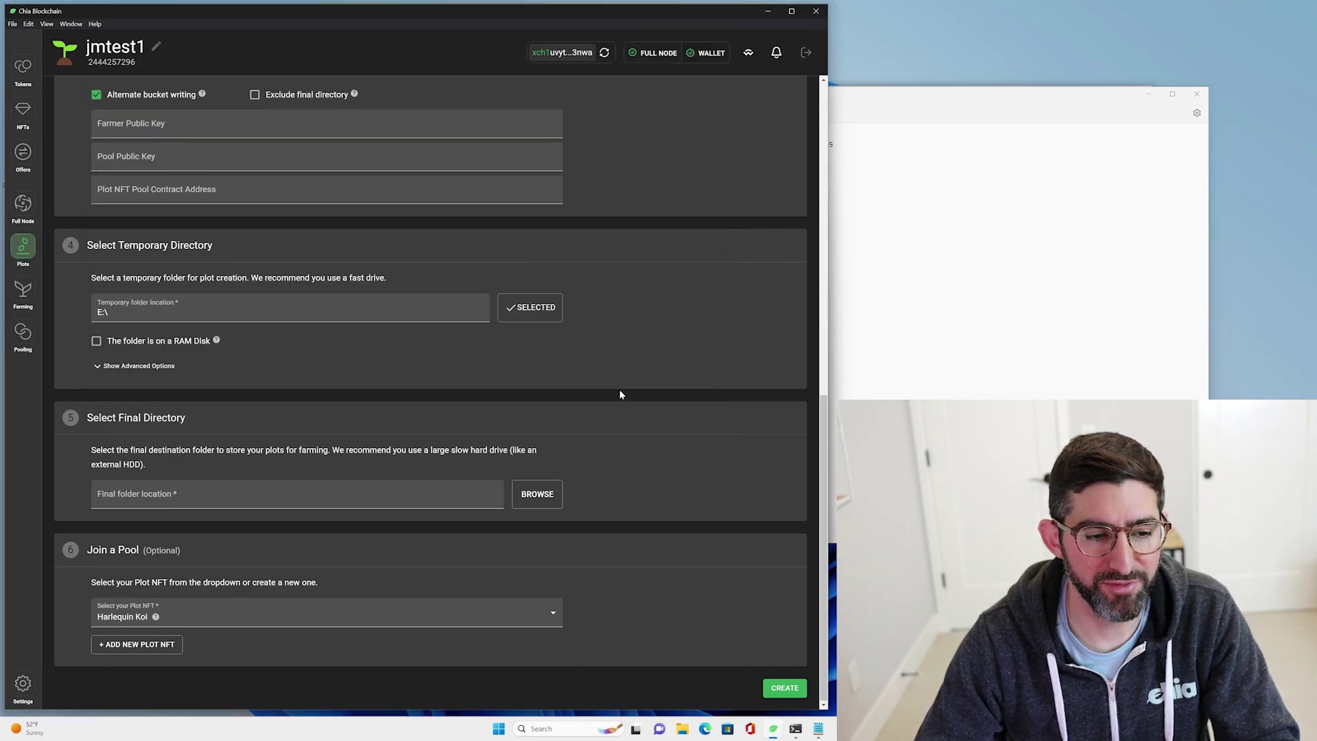
Set the final folder location to the root of the plots (E:) drive and start creating the plot
click(537, 494)
click(129, 269)
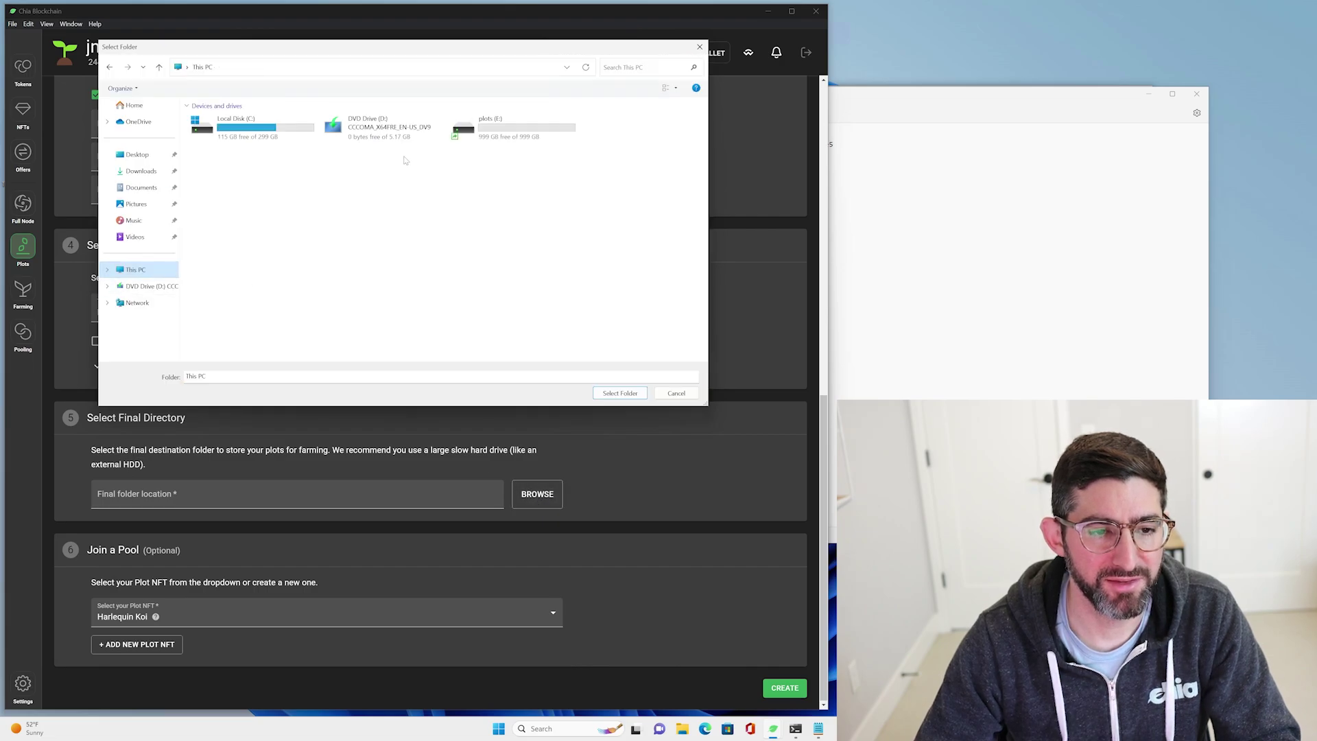
double_click(518, 128)
click(620, 393)
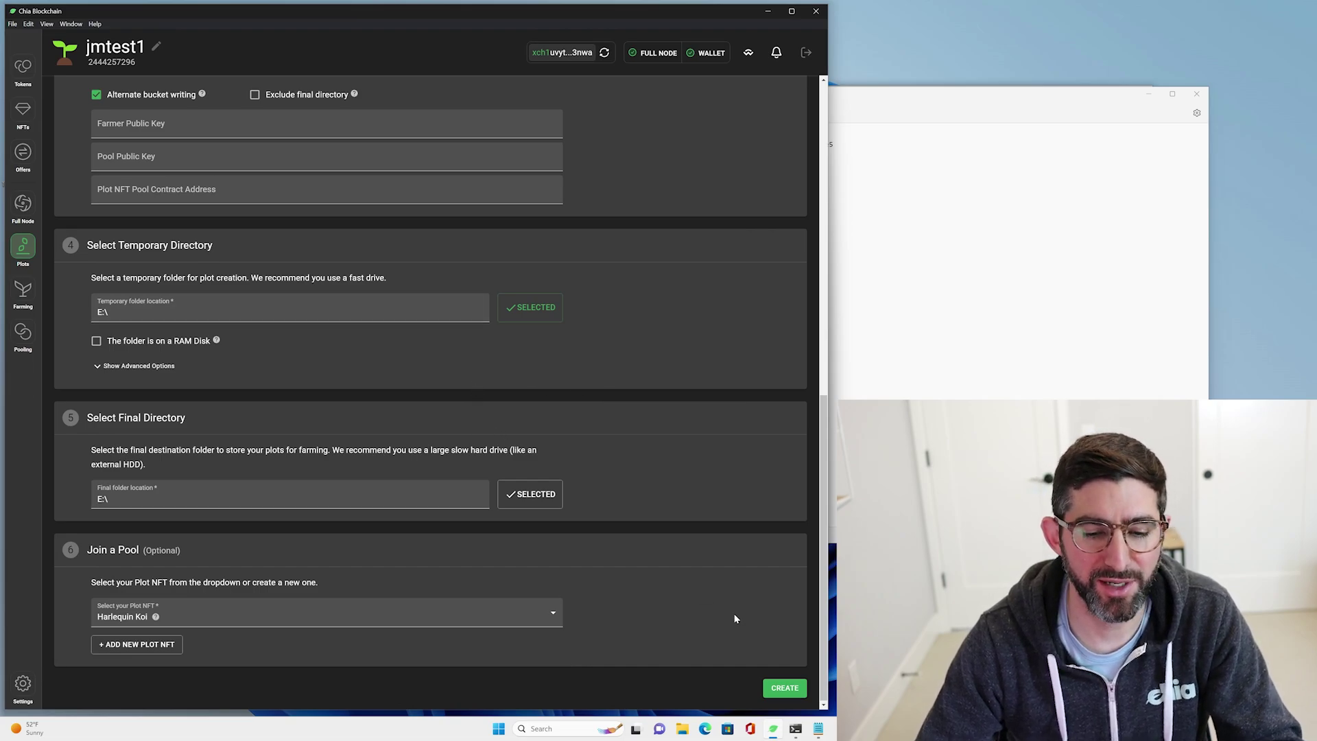
click(783, 688)
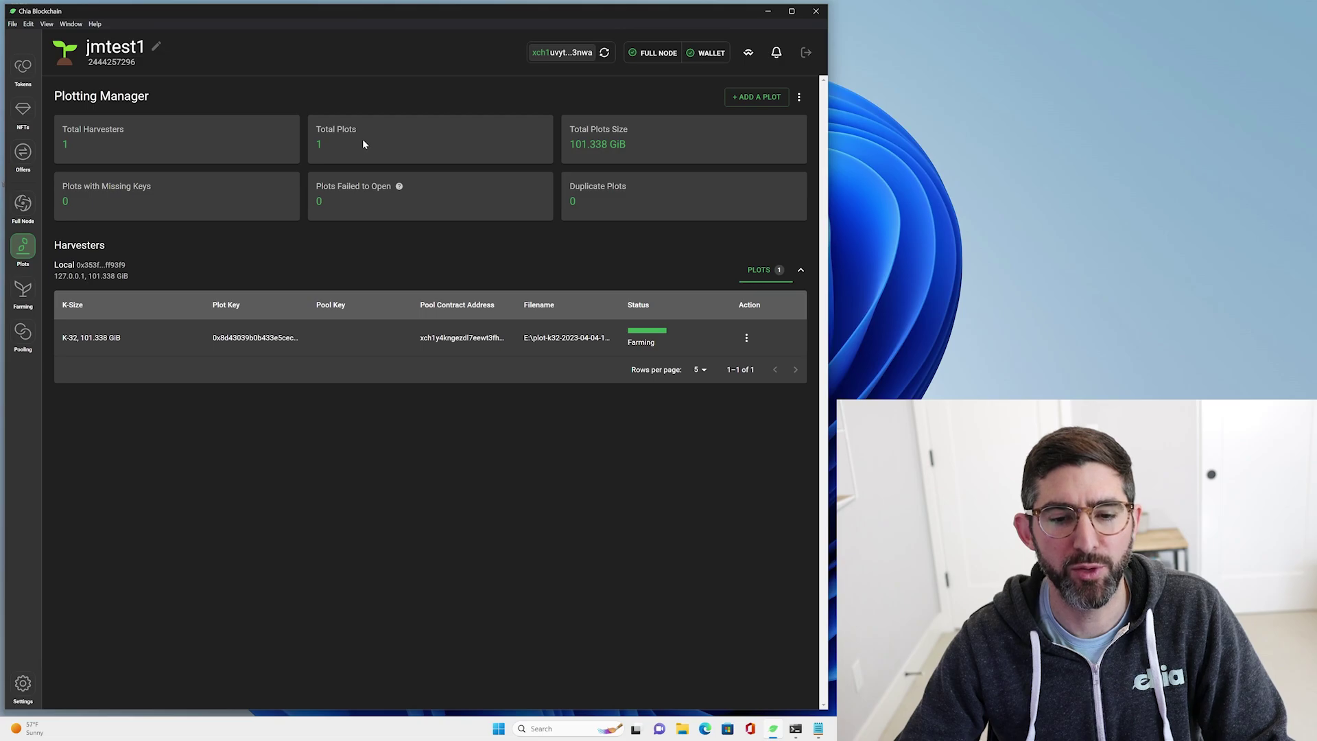
Switch to File Explorer, inspect the plot file on the plots (E:) drive and close the window
click(684, 730)
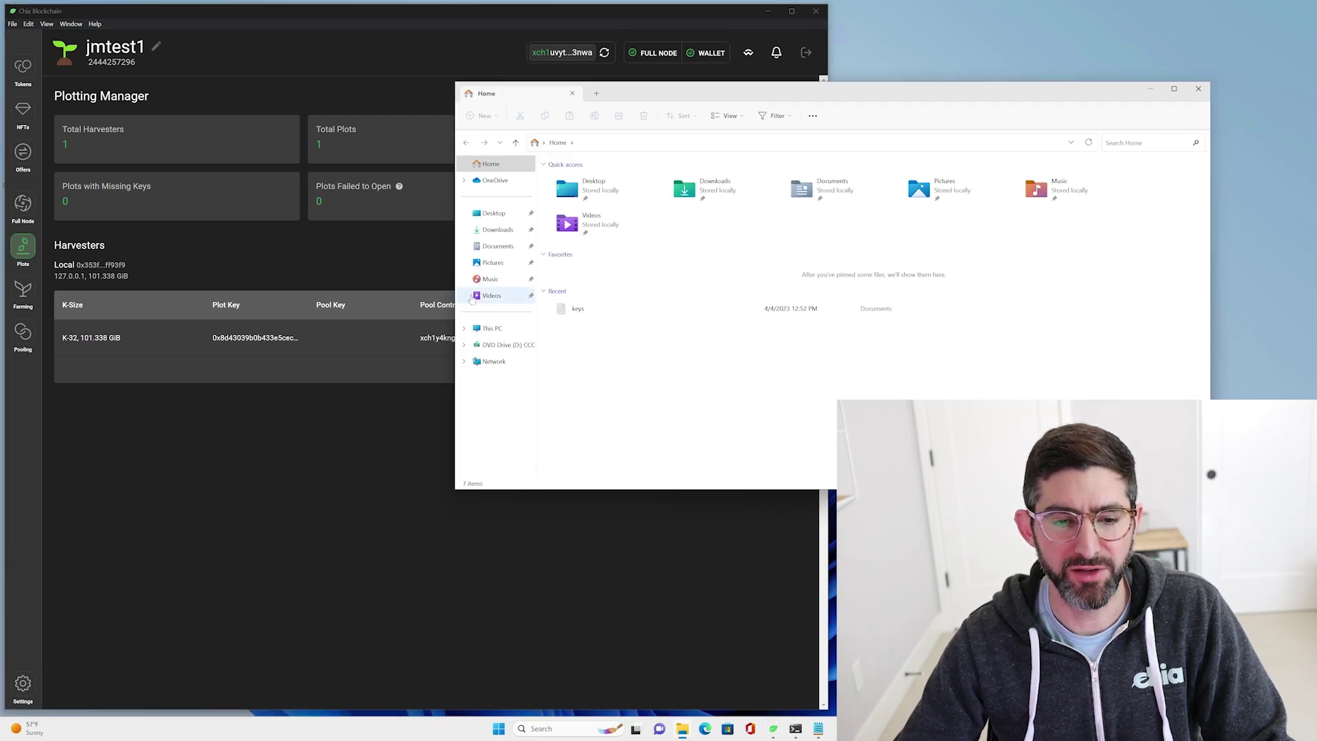
click(492, 328)
double_click(869, 195)
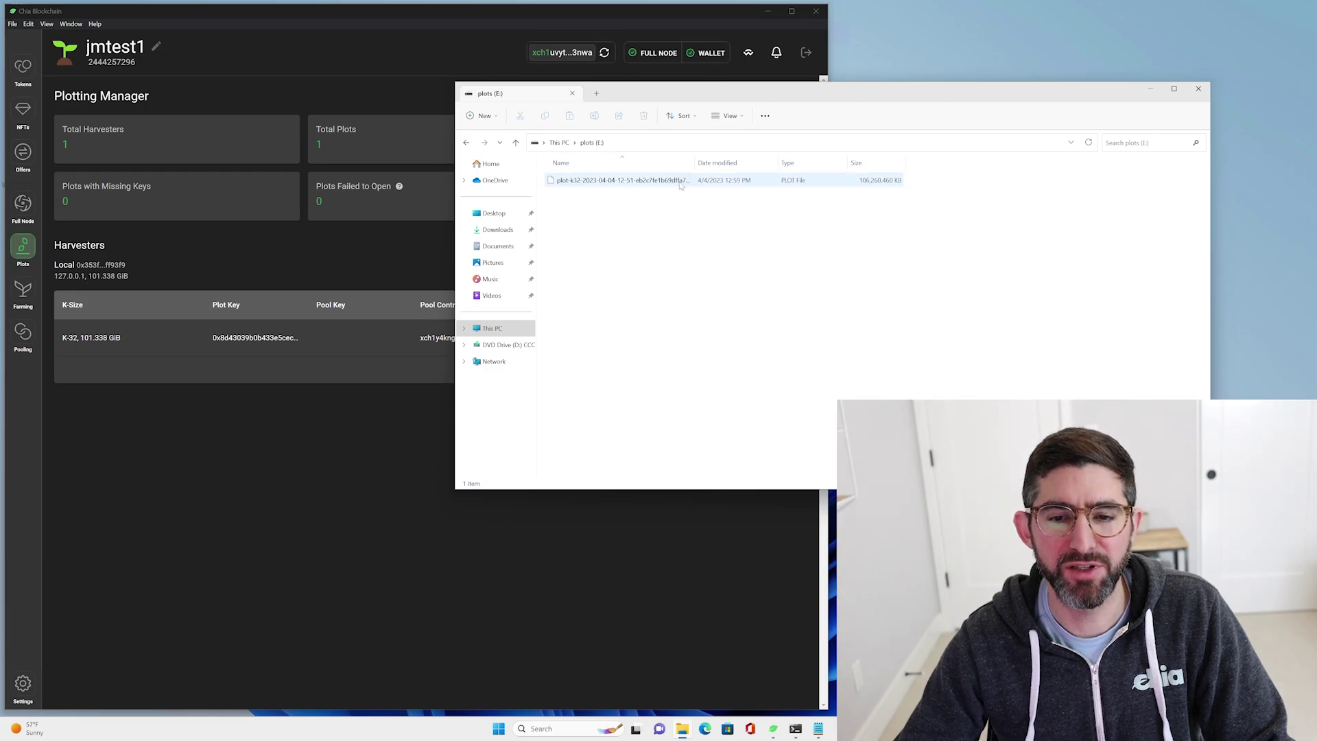
click(1207, 88)
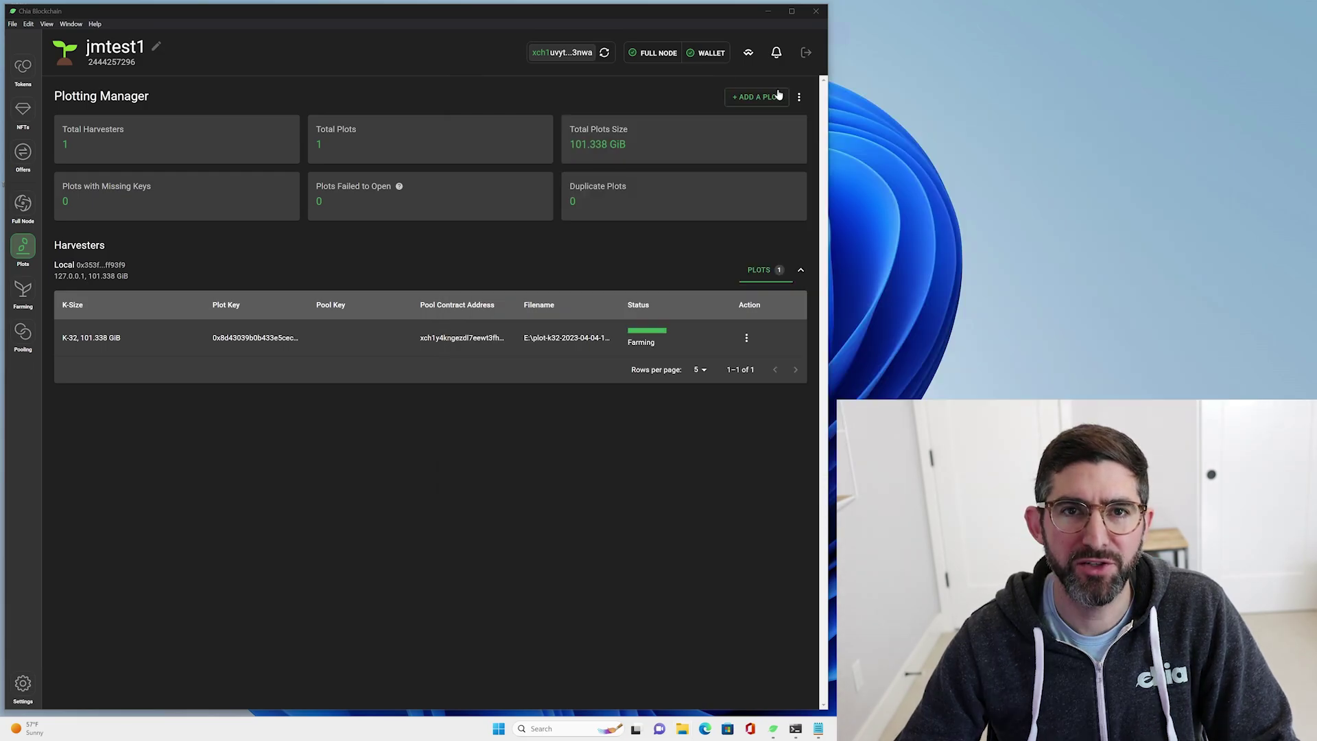
Look at the form for adding a plot, return to the Plotting Manager and check the list of plot directories
click(772, 96)
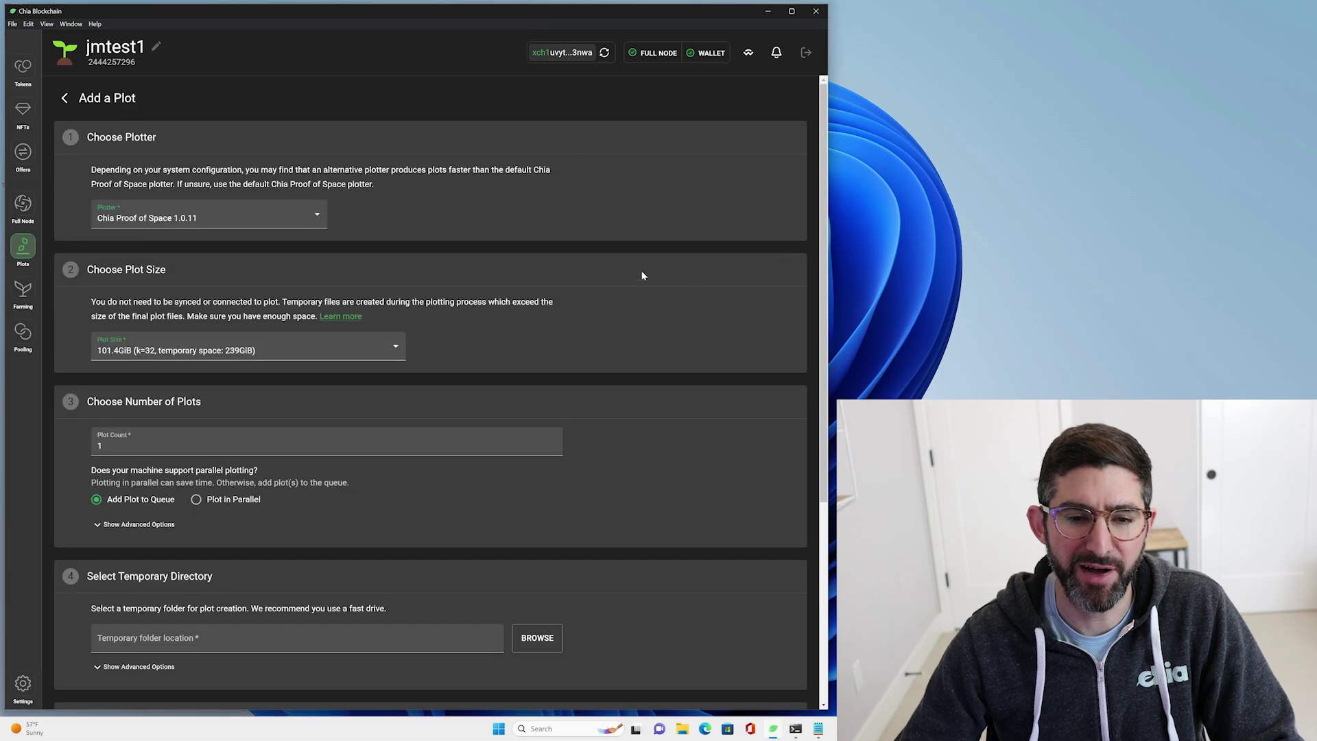
click(25, 244)
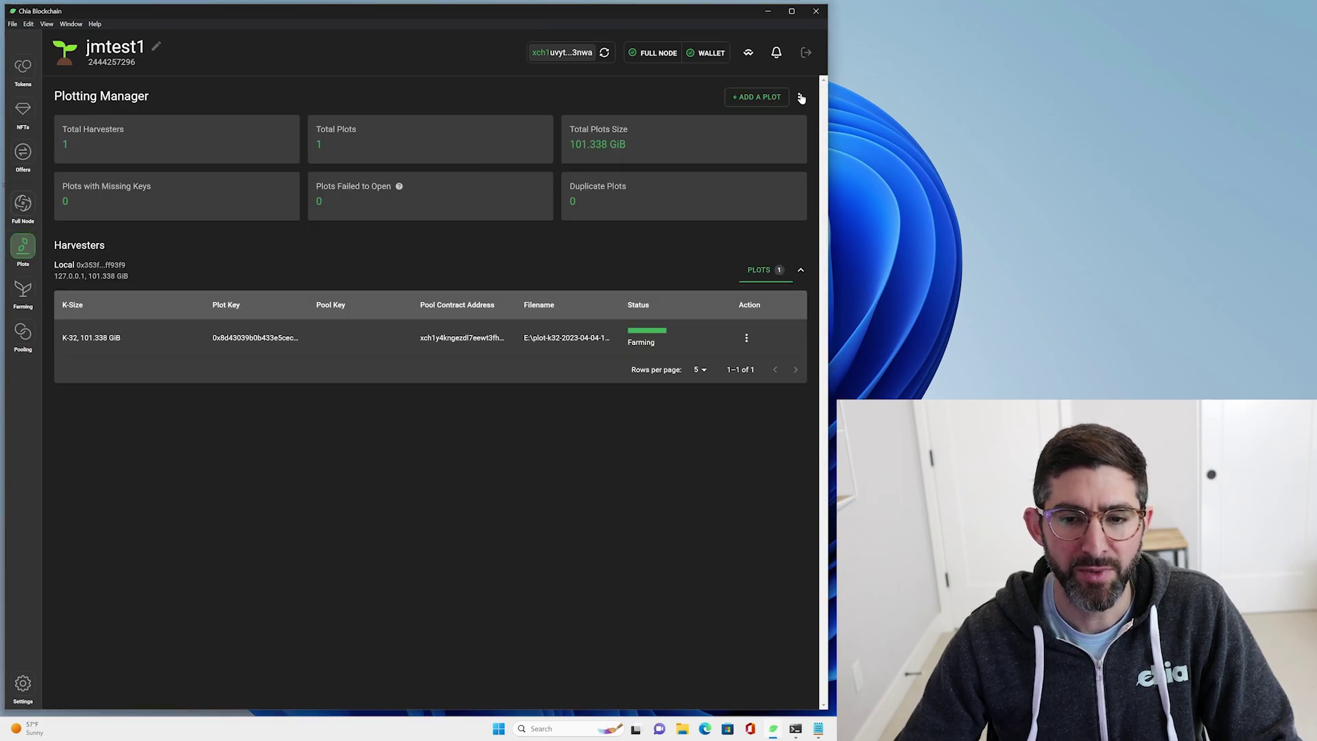
click(799, 96)
click(795, 118)
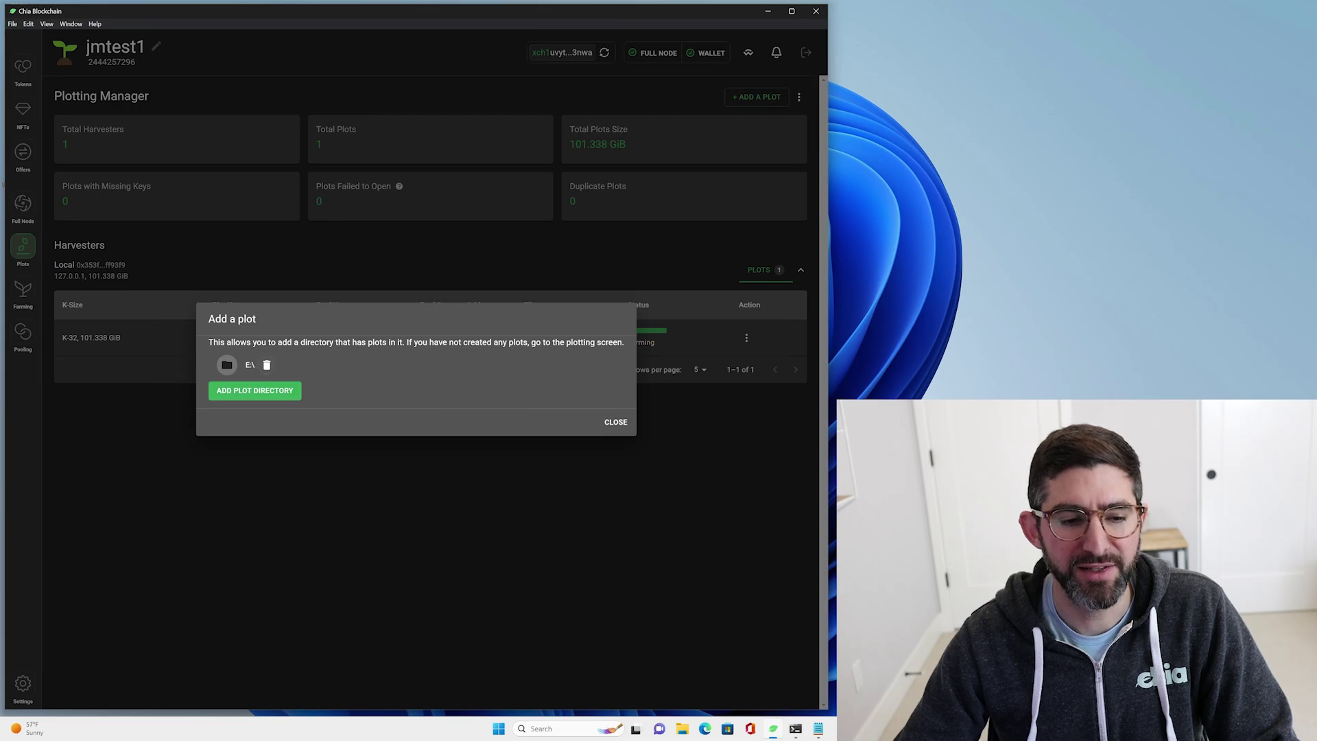
click(615, 422)
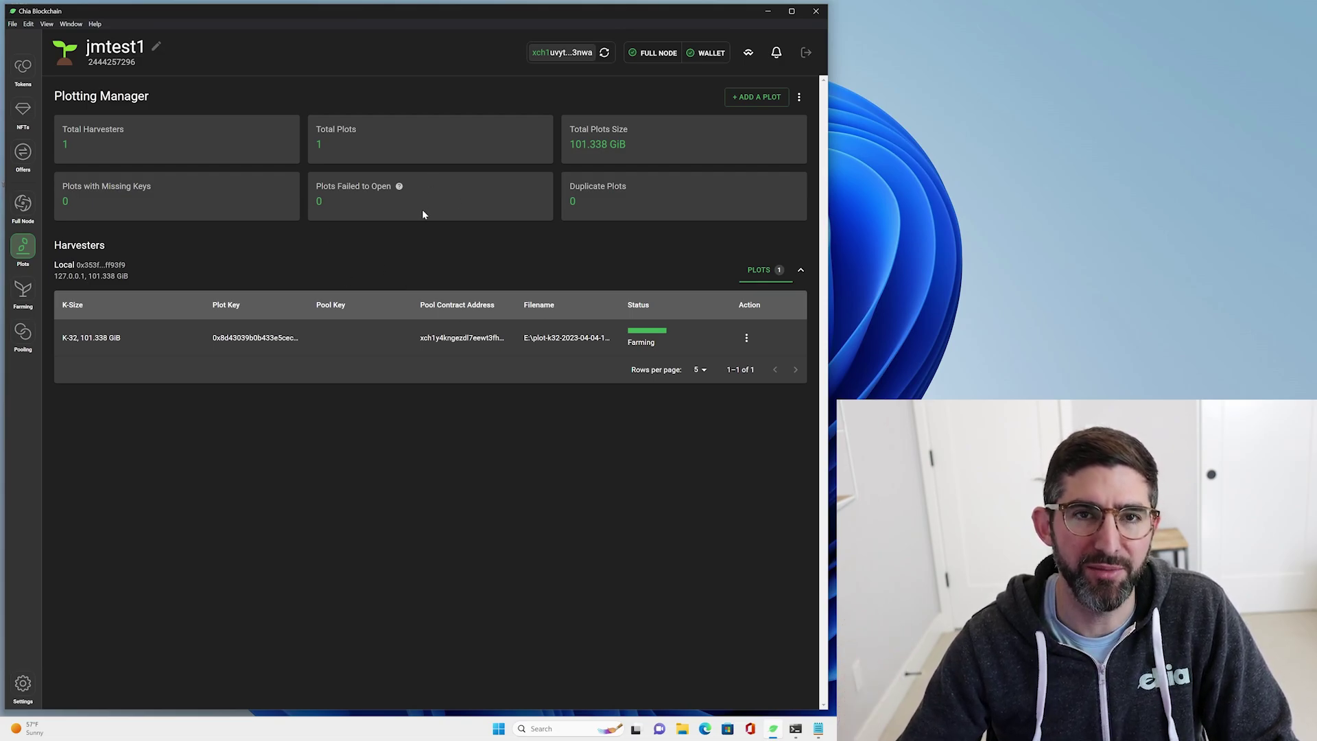
Examine the farm overview, including the farming status, estimated time to win, last attempted proofs and latest block challenges
click(22, 292)
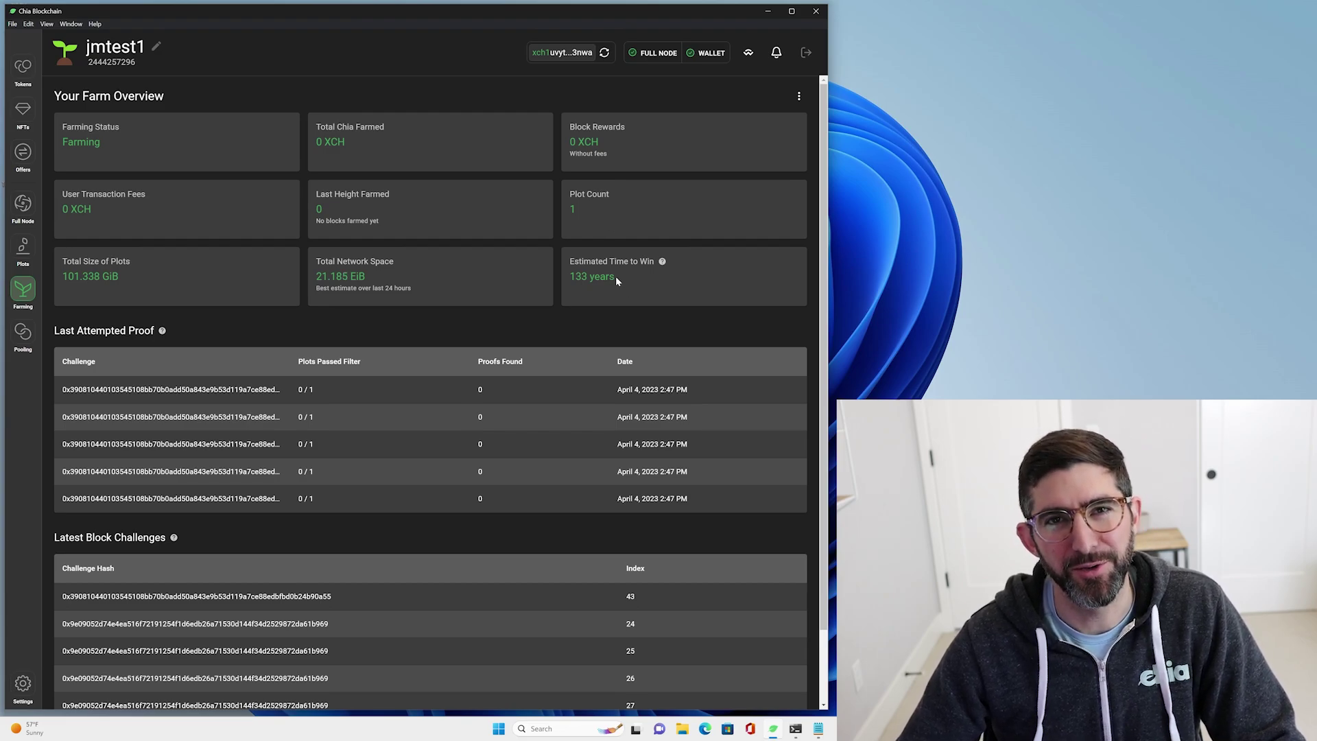
scroll(466, 259, down, 1)
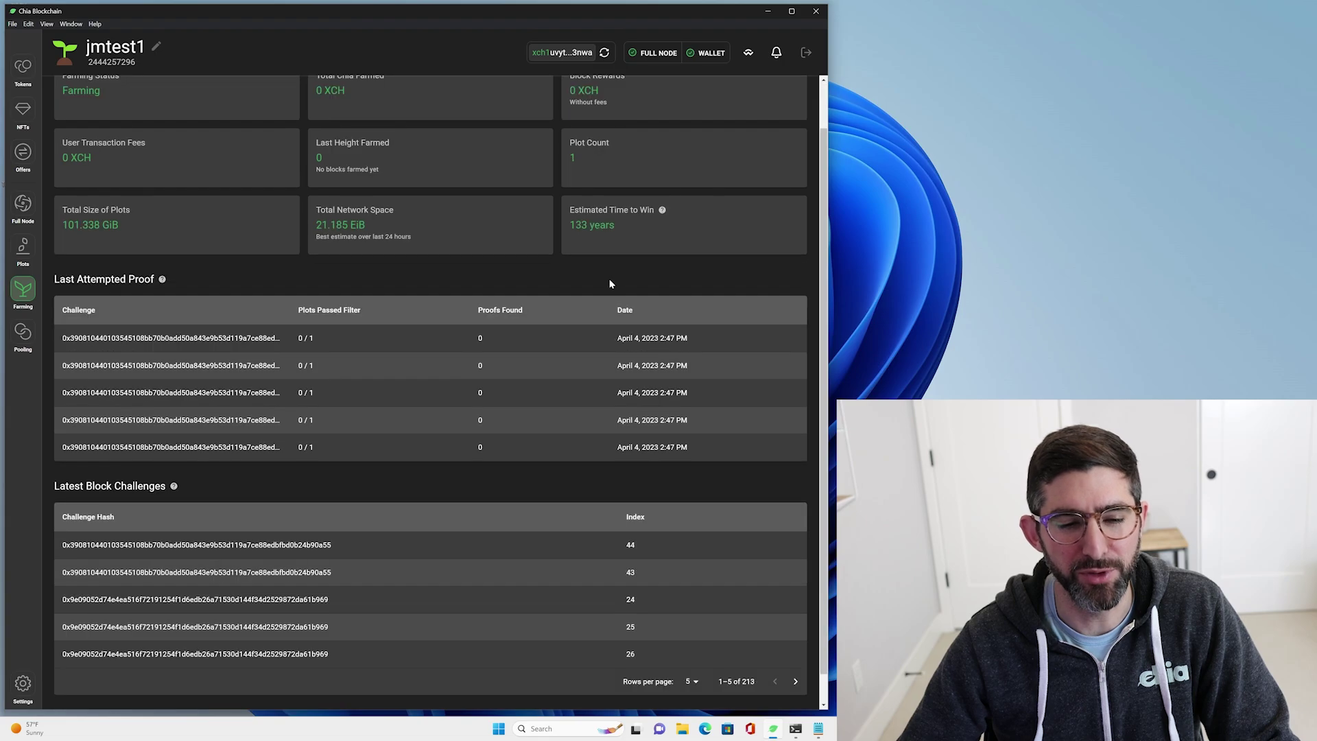